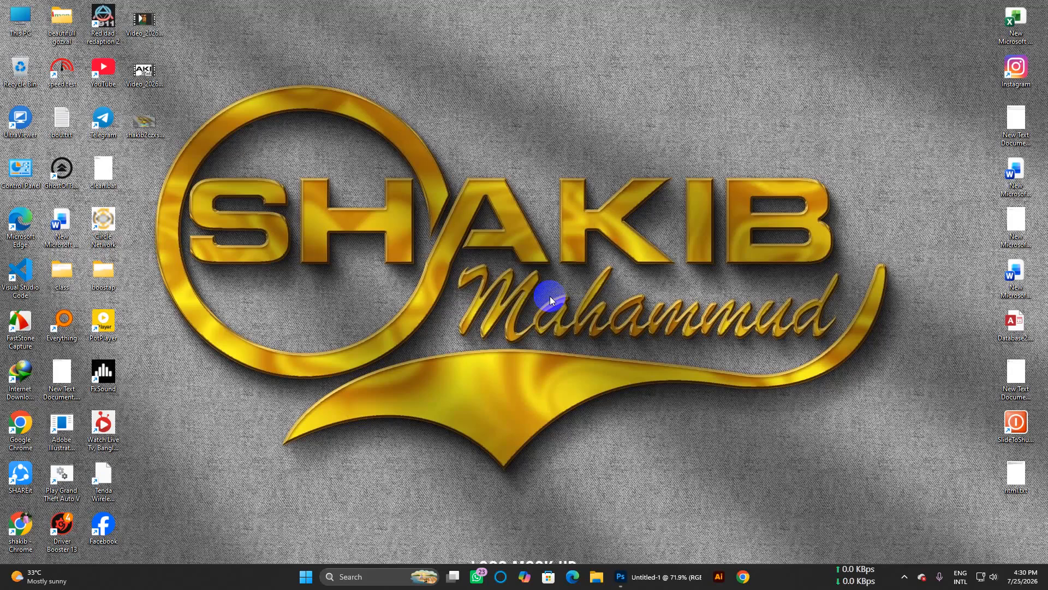
Step: Bring the blank 1920 x 1080 px Untitled-1 document to the front in Photoshop
{"action": "left_click", "coordinate": [671, 578]}
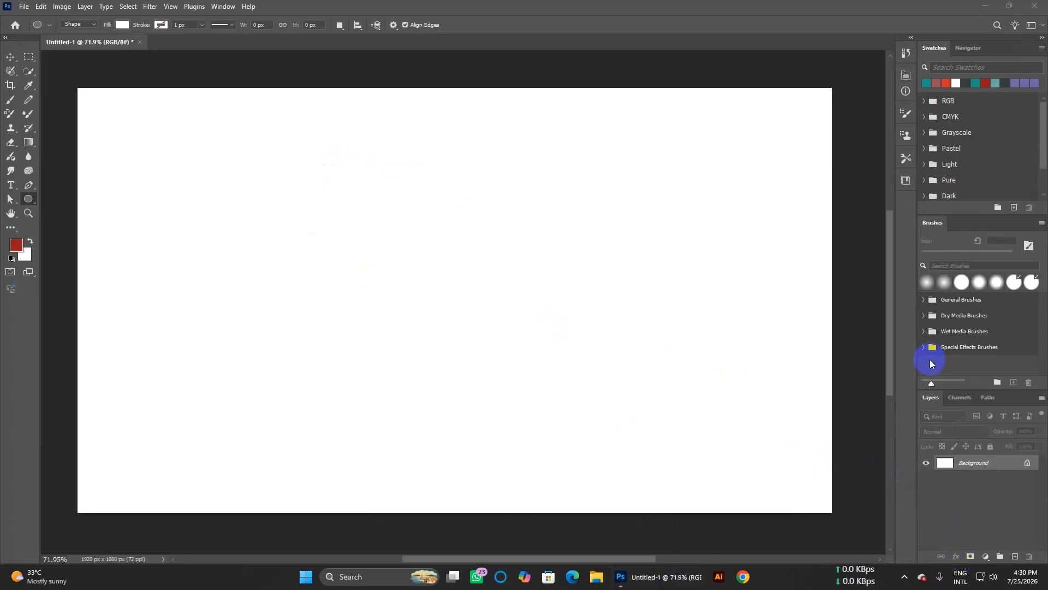
Step: Draw a circle on the left of the canvas and fill it dark red
{"action": "left_click", "coordinate": [91, 208]}
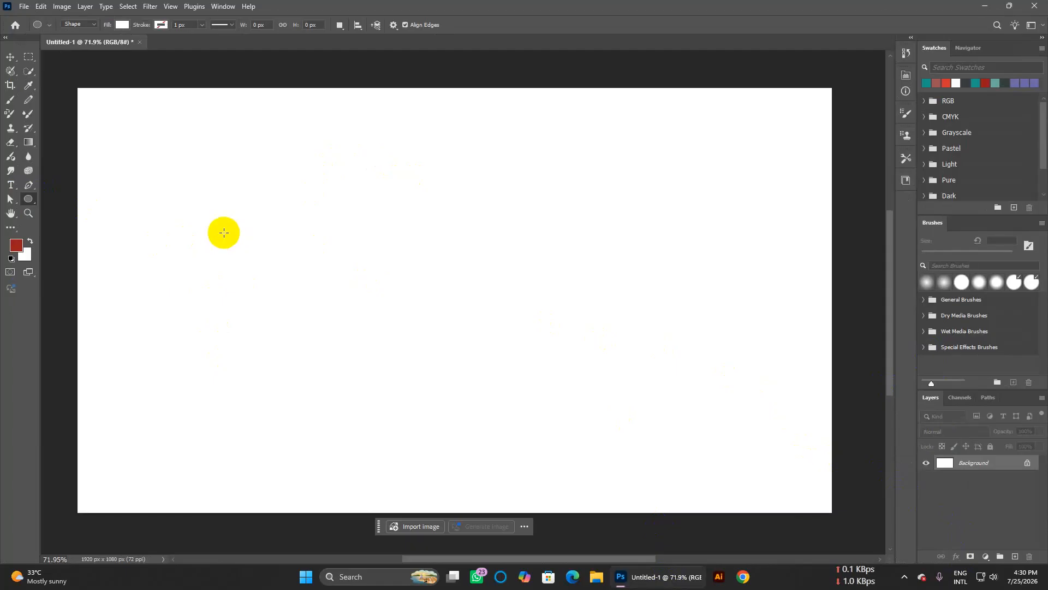
{"action": "left_click_drag", "start_coordinate": [224, 228], "coordinate": [430, 360]}
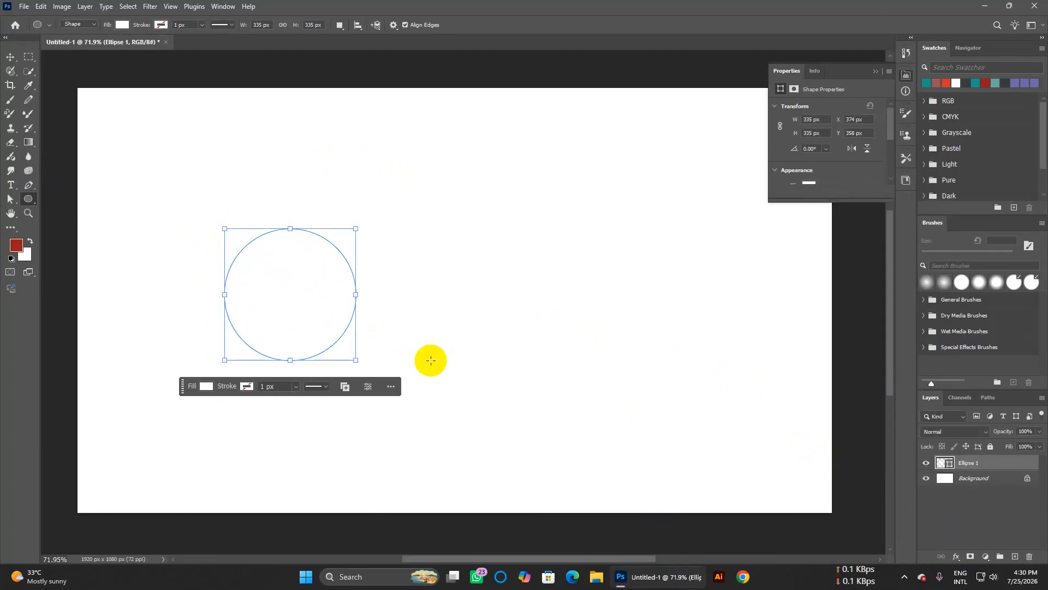
{"action": "left_click", "coordinate": [123, 25]}
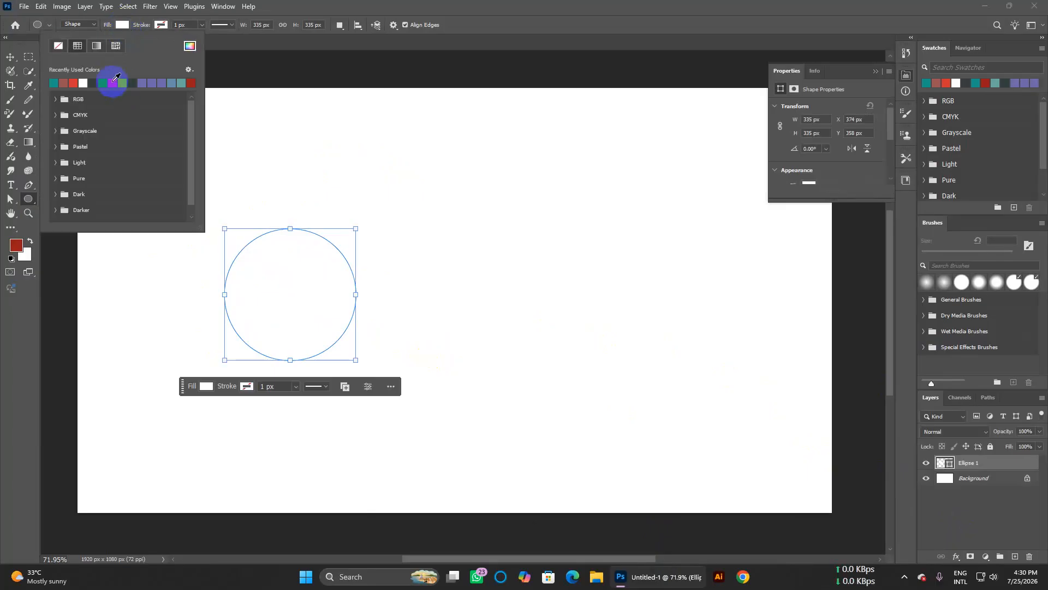
{"action": "left_click", "coordinate": [113, 83]}
{"action": "left_click", "coordinate": [315, 51]}
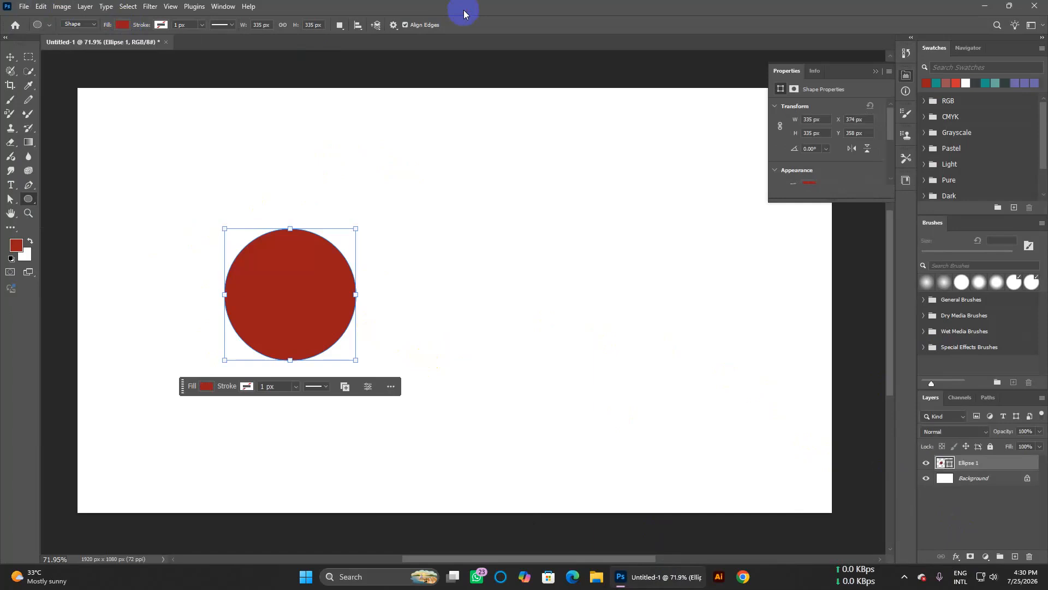
Step: Enlarge the red circle to about 383 px and select it with the Move tool
{"action": "left_click_drag", "start_coordinate": [356, 360], "coordinate": [374, 377]}
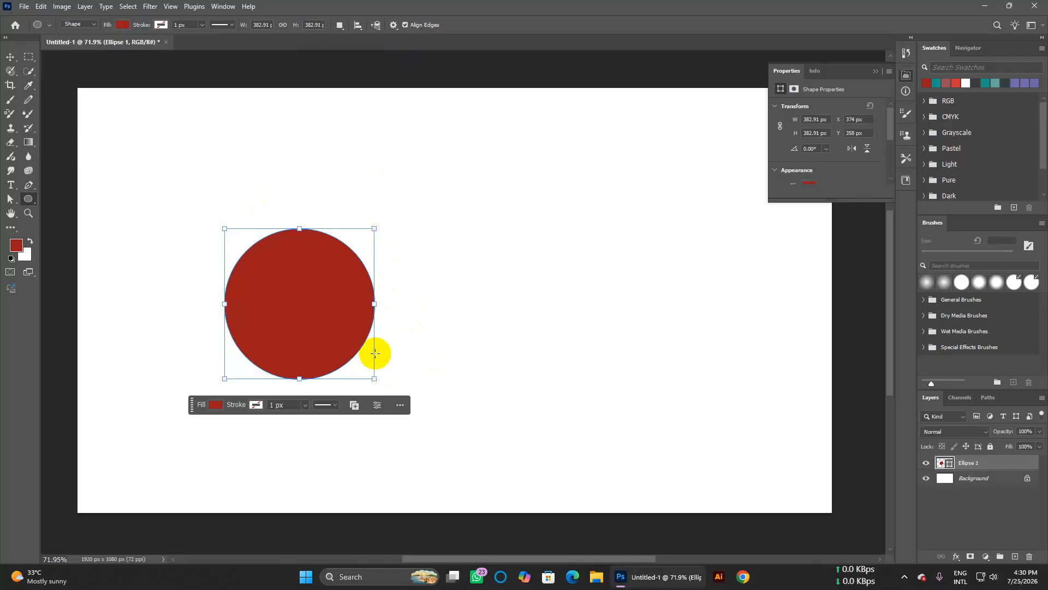
{"action": "left_click", "coordinate": [16, 62]}
{"action": "left_click", "coordinate": [535, 272]}
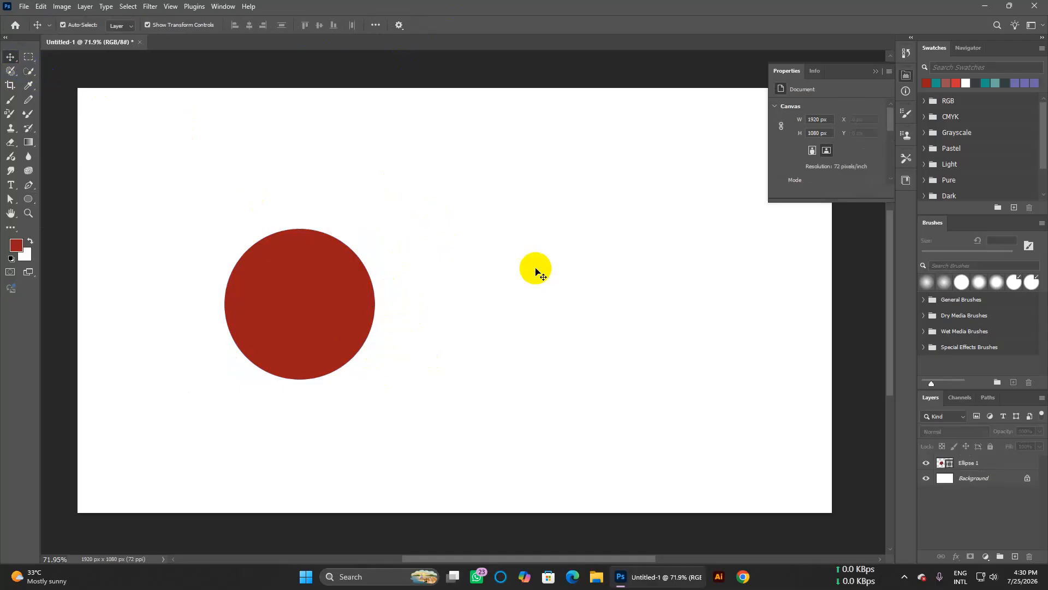
{"action": "left_click", "coordinate": [374, 299]}
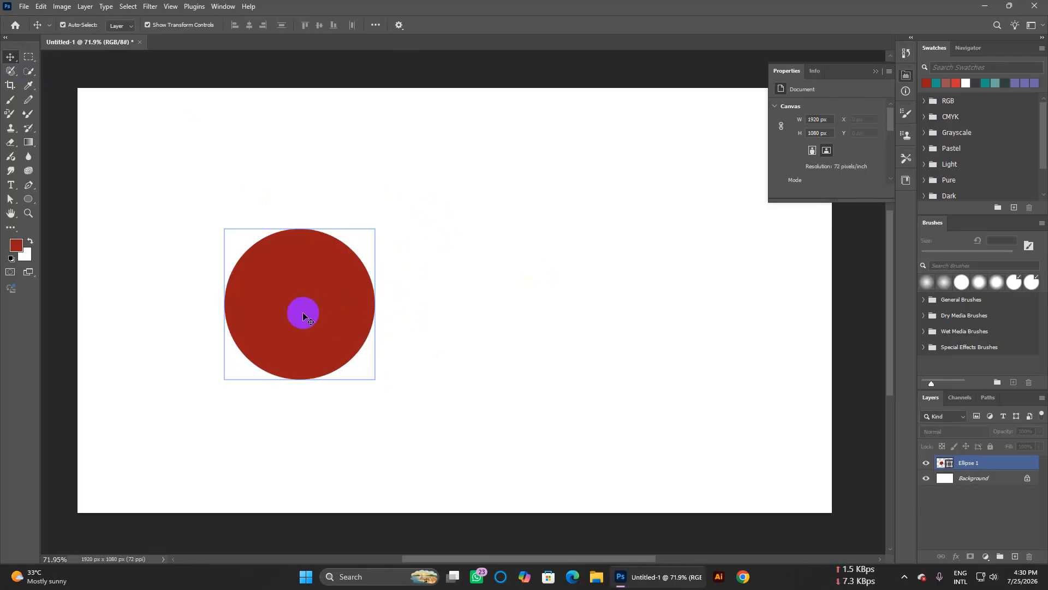
Step: Duplicate the red circle slightly to the right and recolour the copy teal
{"action": "mouse_move", "coordinate": [303, 315]}
{"action": "left_mouse_down"}
{"action": "mouse_move", "coordinate": [315, 311]}
{"action": "mouse_move", "coordinate": [311, 327]}
{"action": "mouse_move", "coordinate": [318, 322]}
{"action": "left_mouse_up"}
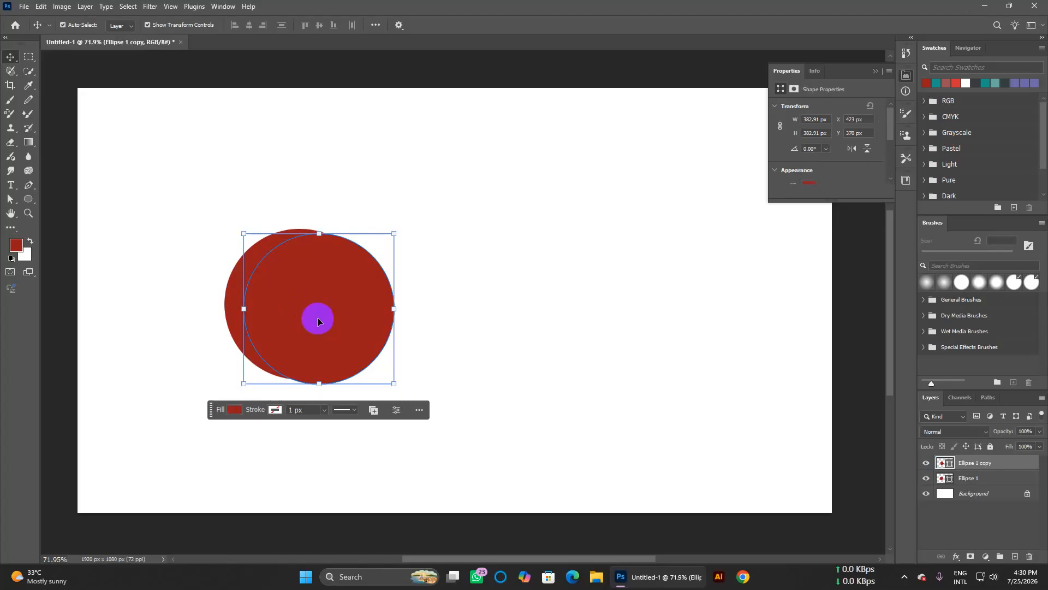
{"action": "double_click", "coordinate": [950, 465]}
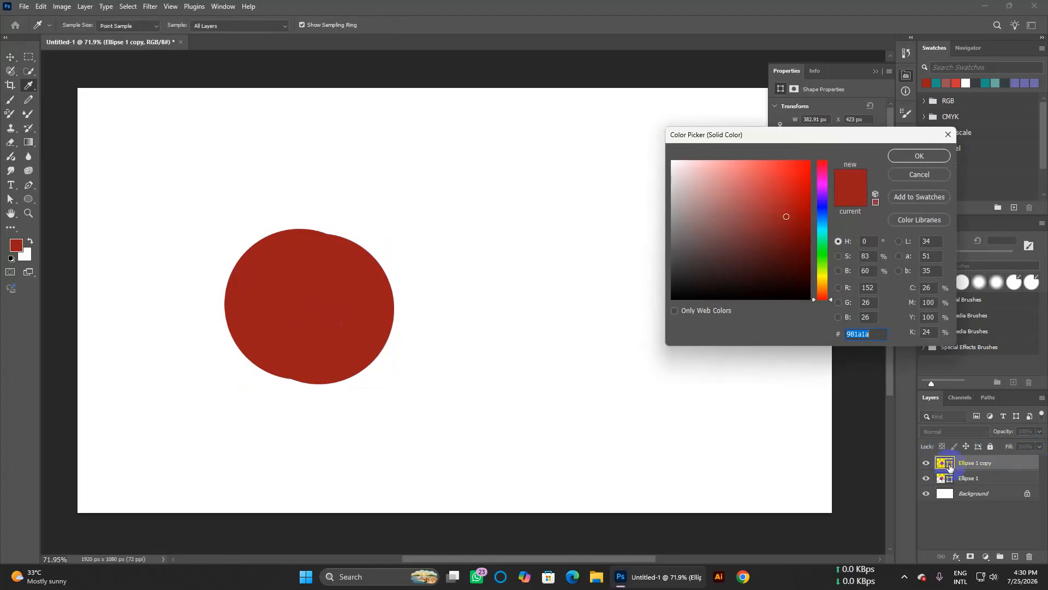
{"action": "left_click", "coordinate": [825, 230]}
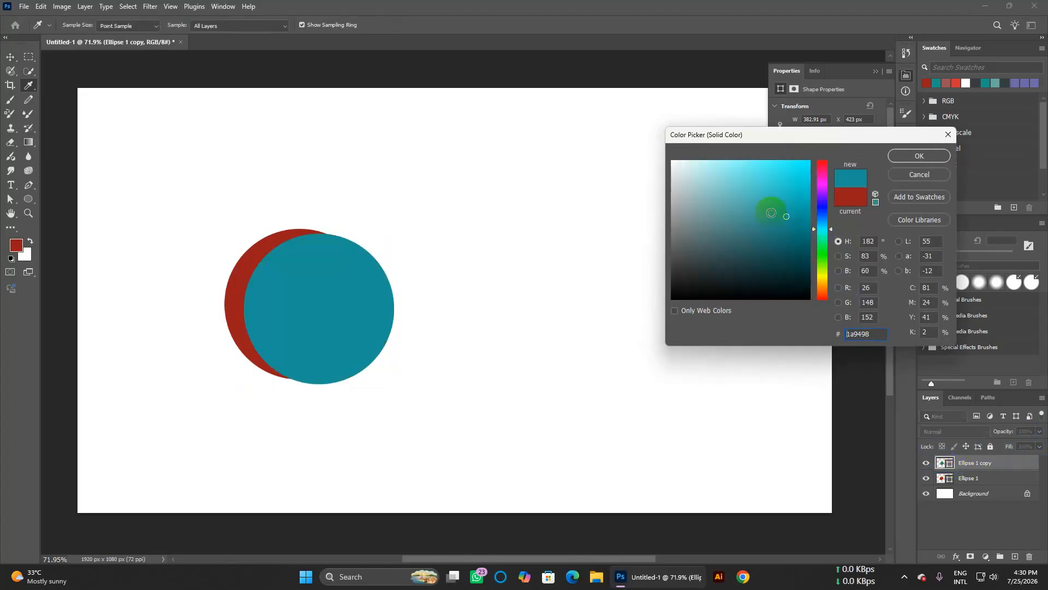
{"action": "left_click", "coordinate": [928, 154]}
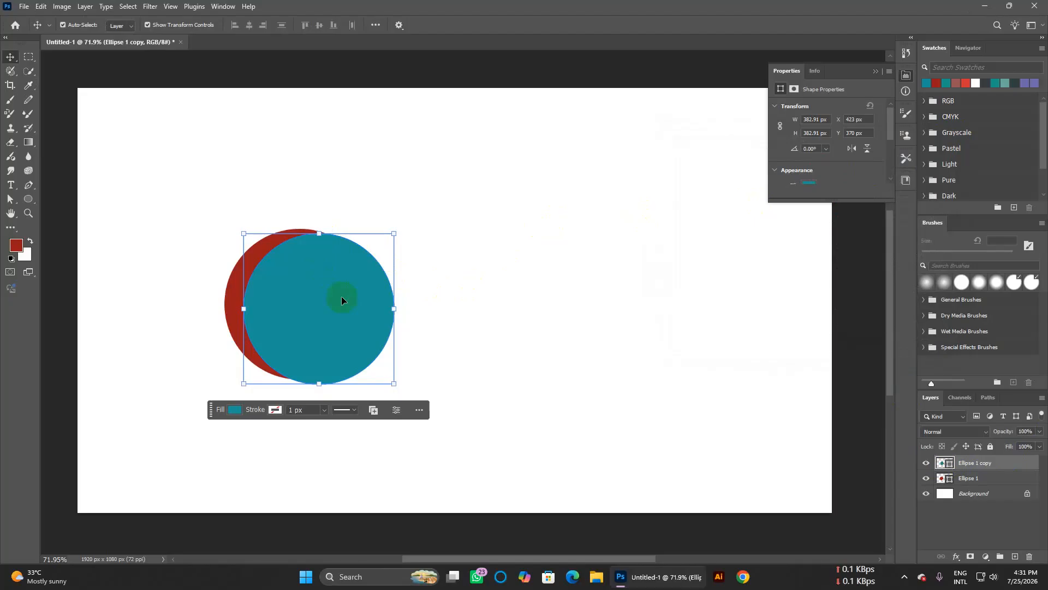
Step: Nudge the teal copy so only a thin red crescent shows, then select both circles
{"action": "mouse_move", "coordinate": [342, 300]}
{"action": "left_mouse_down"}
{"action": "mouse_move", "coordinate": [332, 312]}
{"action": "mouse_move", "coordinate": [352, 315]}
{"action": "left_mouse_up"}
{"action": "key", "text": "Down"}
{"action": "key", "text": "Down"}
{"action": "key", "text": "Down"}
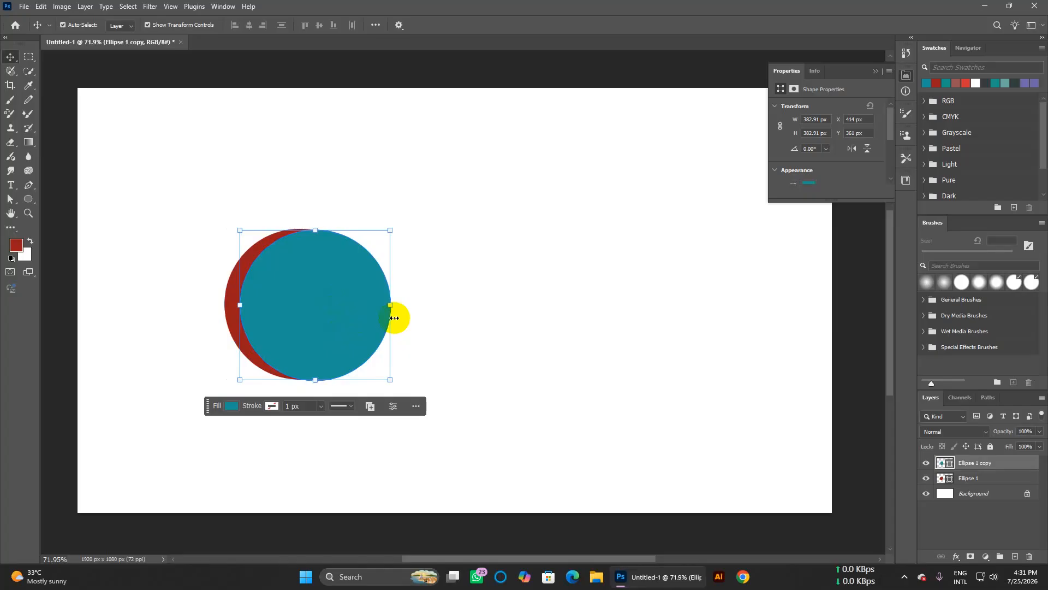
{"action": "left_click", "coordinate": [503, 321]}
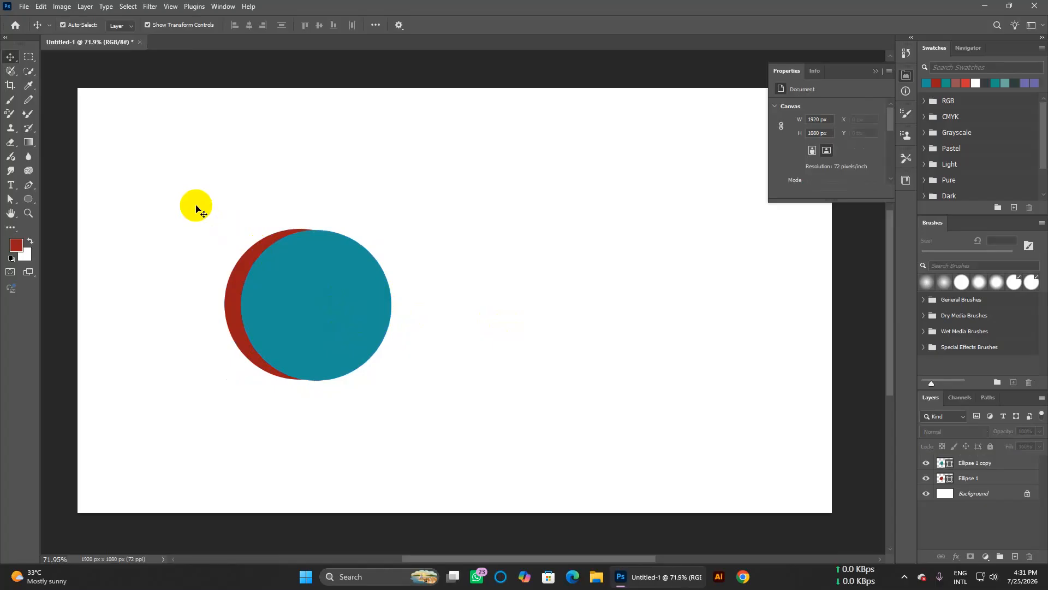
{"action": "left_click_drag", "start_coordinate": [173, 208], "coordinate": [438, 441]}
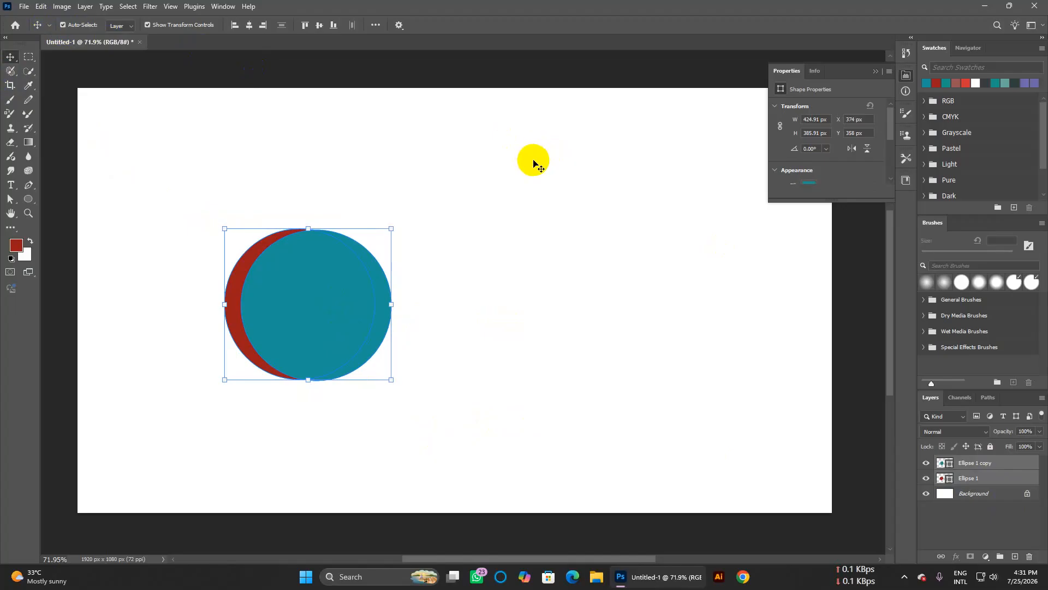
Step: Combine the two circles with Subtract Front Shape into one teal crescent and reselect it
{"action": "left_click", "coordinate": [86, 6]}
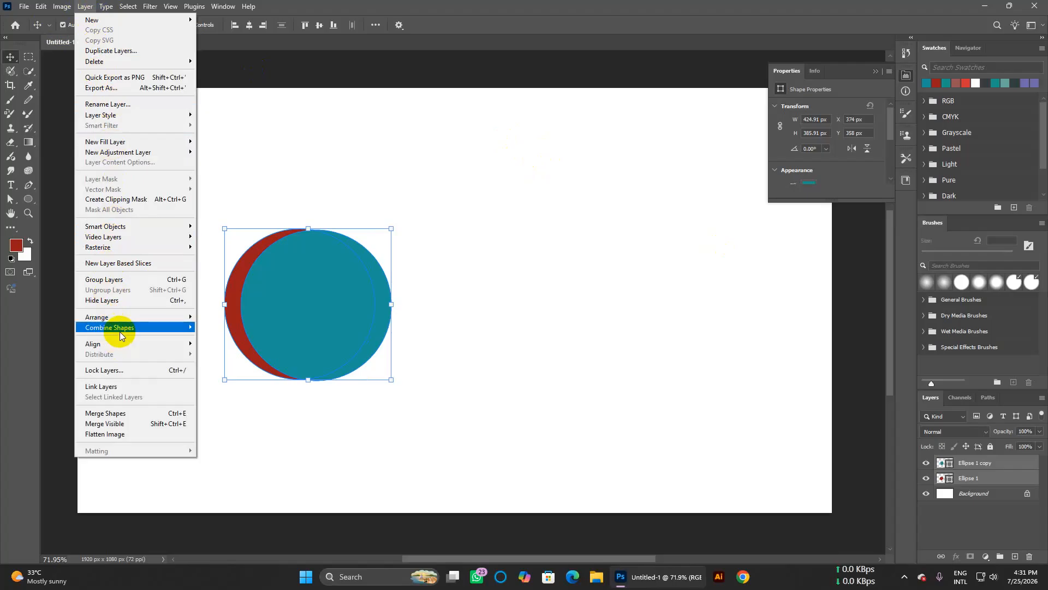
{"action": "mouse_move", "coordinate": [120, 332]}
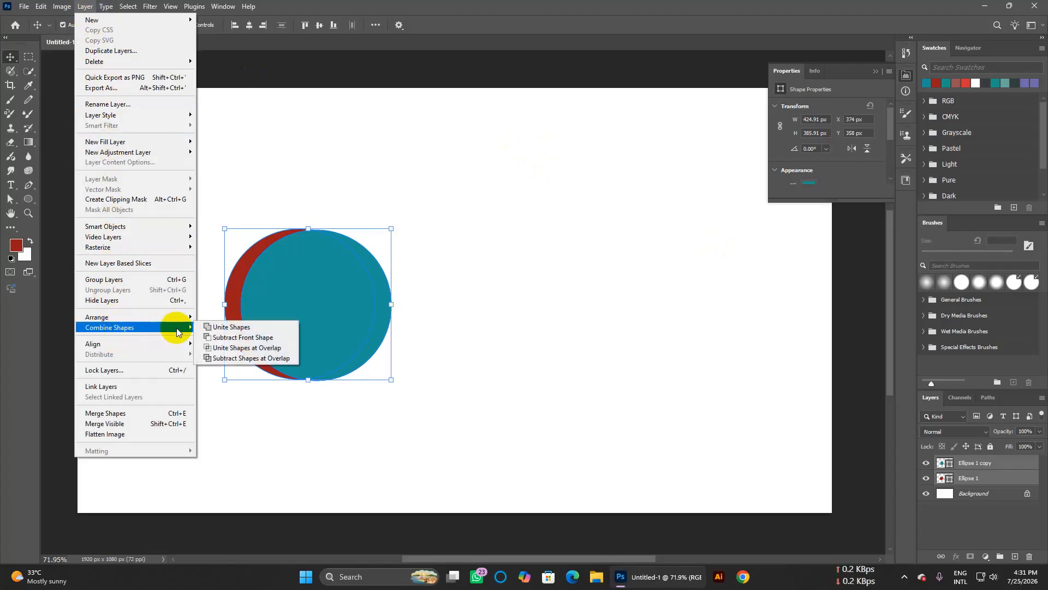
{"action": "left_click", "coordinate": [246, 341]}
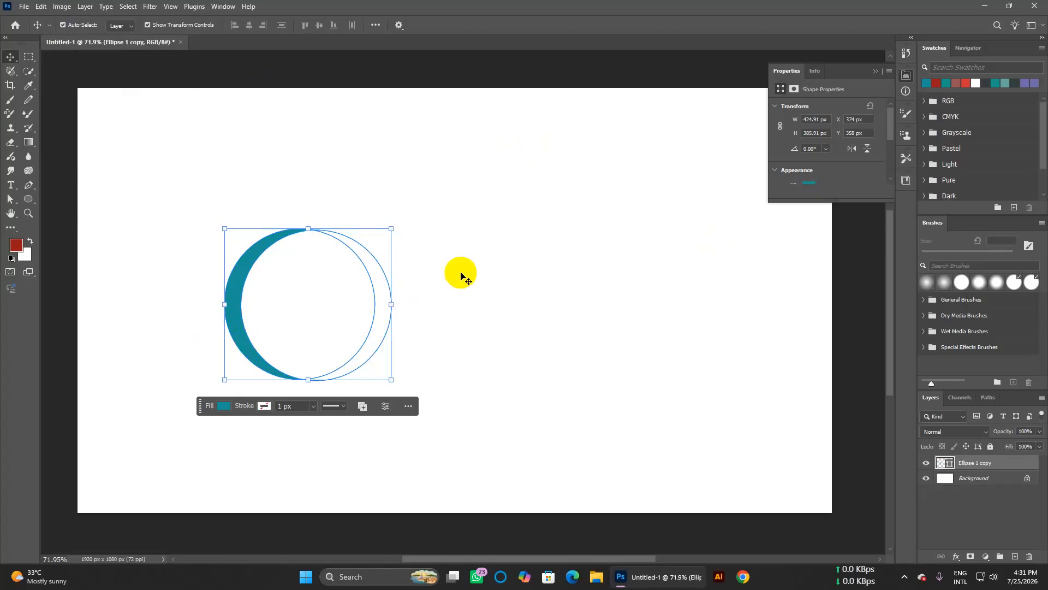
{"action": "left_click", "coordinate": [483, 283]}
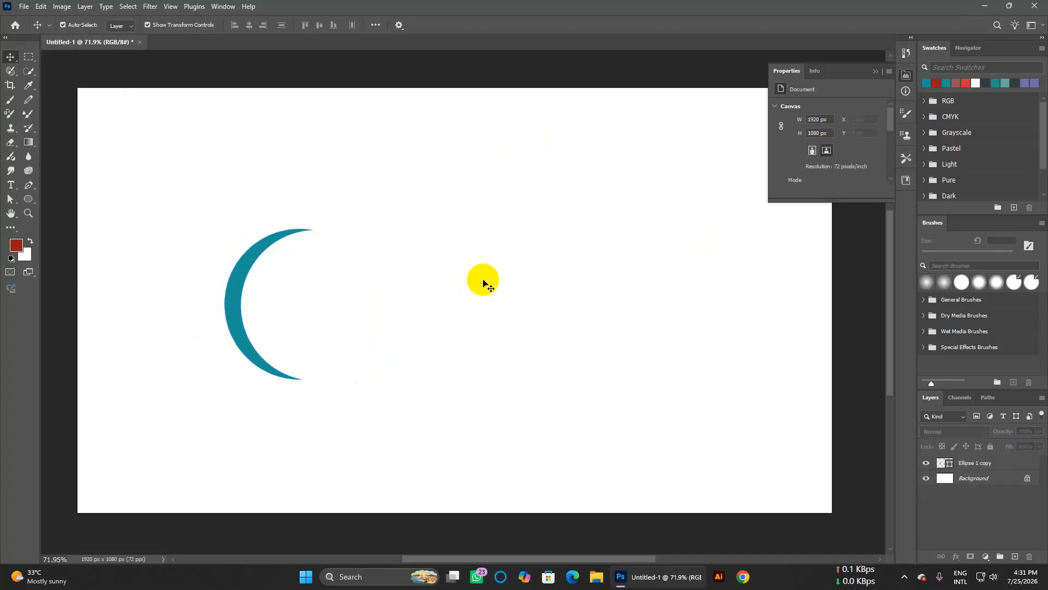
{"action": "left_click", "coordinate": [242, 276]}
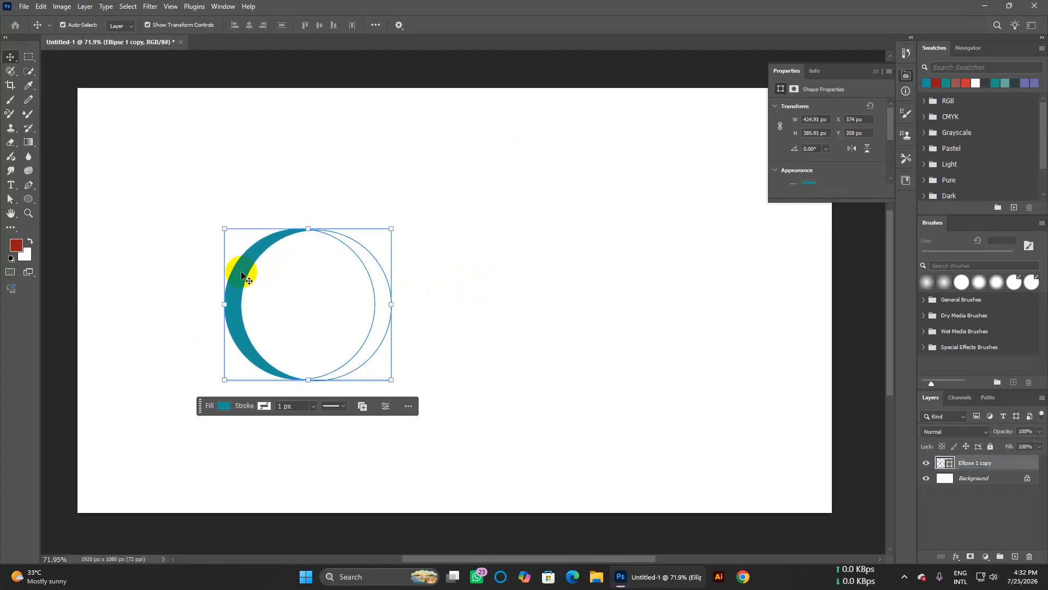
Step: Duplicate the crescent to its right, rotated about 20.58° and scaled to 92%
{"action": "left_click_drag", "start_coordinate": [242, 276], "coordinate": [266, 276]}
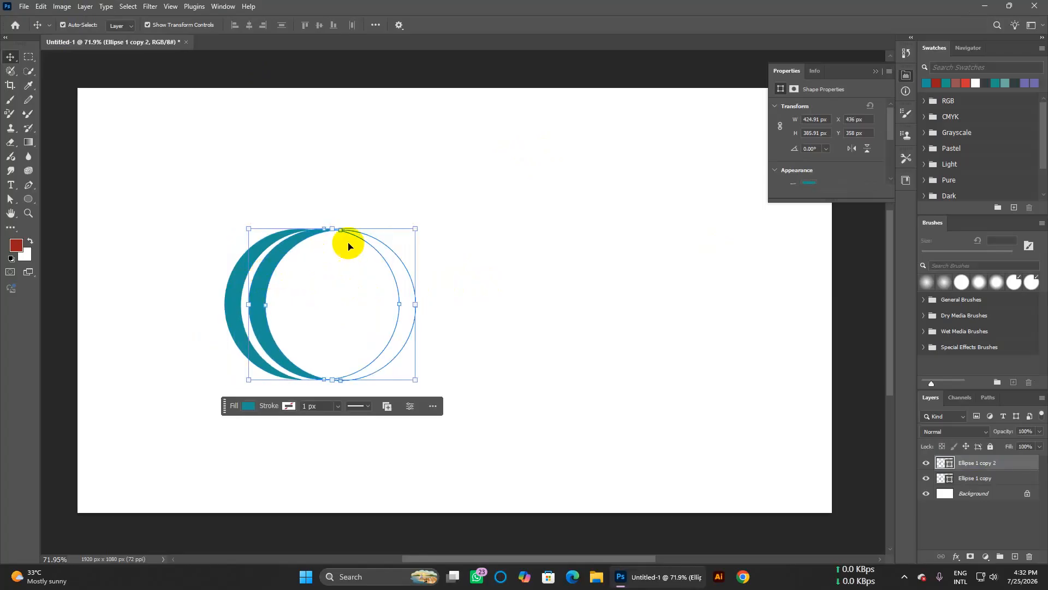
{"action": "left_click", "coordinate": [421, 225]}
{"action": "left_click_drag", "start_coordinate": [421, 225], "coordinate": [435, 246]}
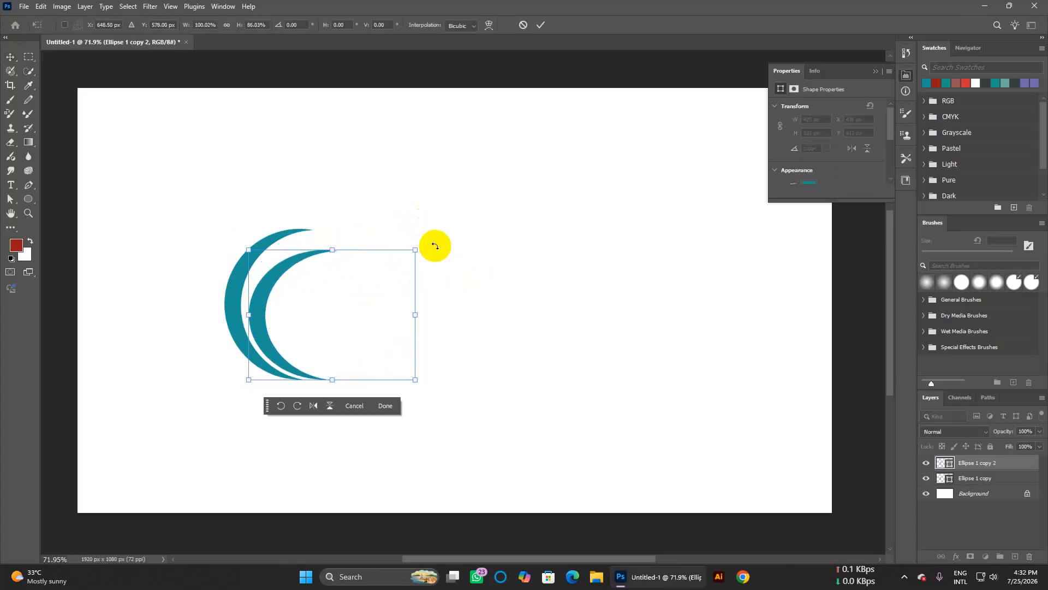
{"action": "key", "text": "ctrl+z"}
{"action": "left_click_drag", "start_coordinate": [259, 268], "coordinate": [260, 268]}
{"action": "left_click_drag", "start_coordinate": [428, 222], "coordinate": [444, 245]}
{"action": "left_click_drag", "start_coordinate": [307, 243], "coordinate": [300, 248]}
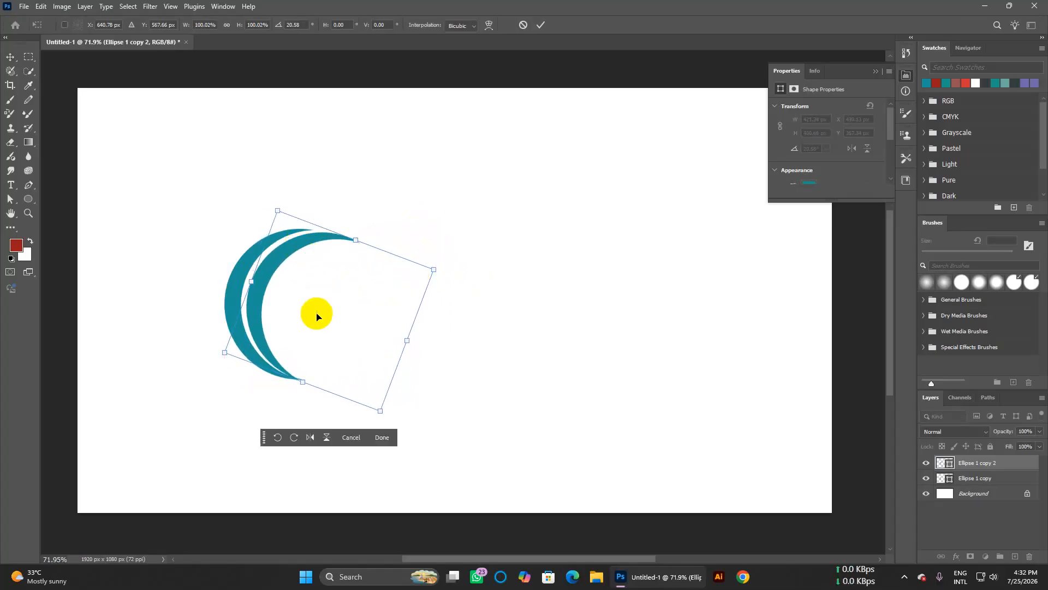
{"action": "left_click_drag", "start_coordinate": [380, 411], "coordinate": [376, 403]}
{"action": "mouse_move", "coordinate": [274, 289]}
{"action": "left_mouse_down"}
{"action": "mouse_move", "coordinate": [274, 279]}
{"action": "mouse_move", "coordinate": [291, 281]}
{"action": "left_mouse_up"}
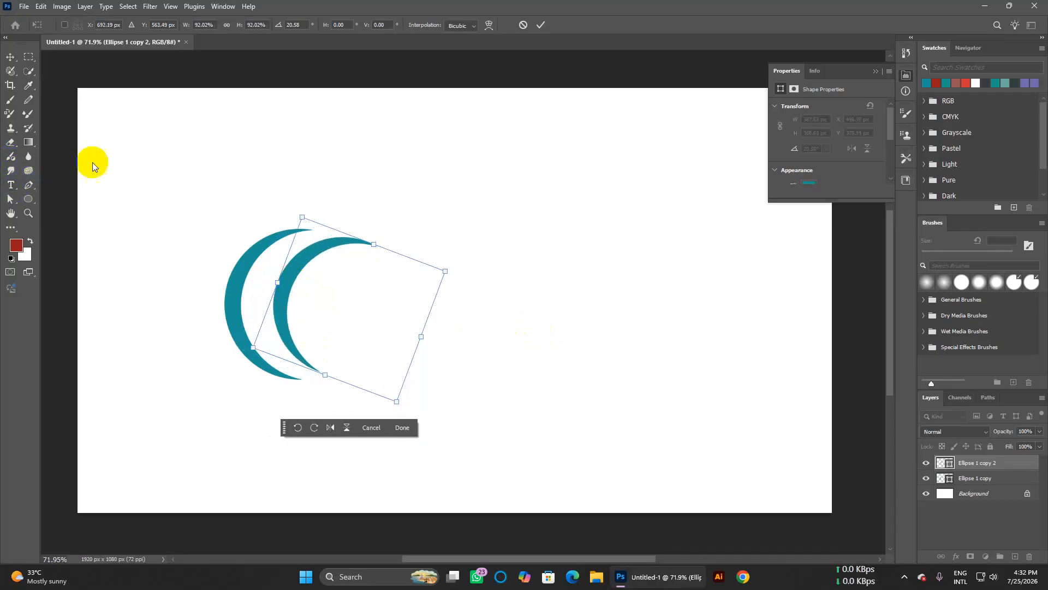
{"action": "key", "text": "Return"}
{"action": "left_click", "coordinate": [131, 181]}
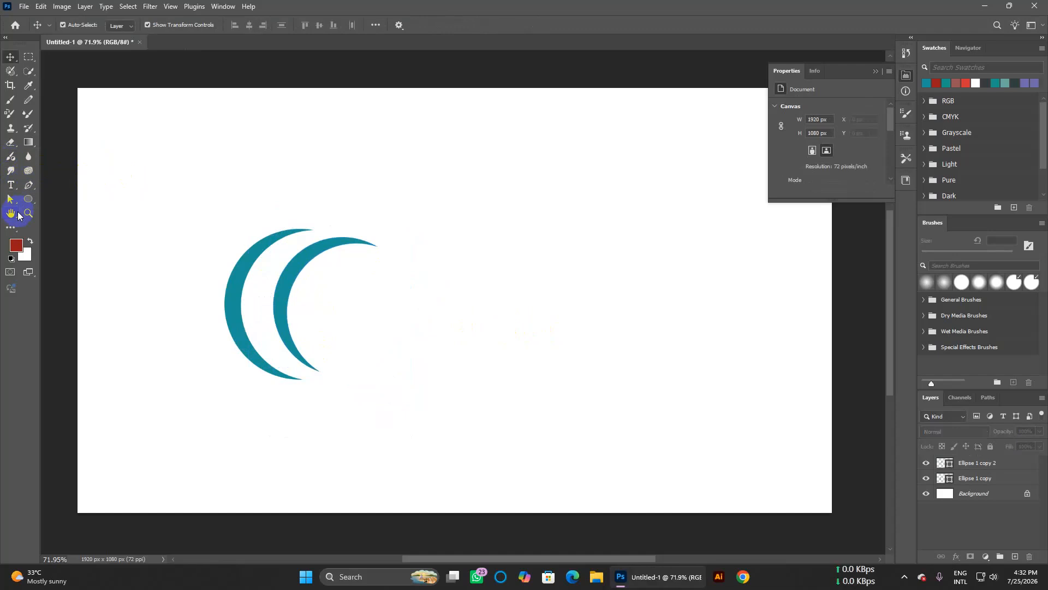
Step: Draw a closed dark red leaf shape, about 188 x 76 px, right of the crescents with the Pen tool
{"action": "left_click", "coordinate": [28, 185]}
{"action": "left_click", "coordinate": [595, 299]}
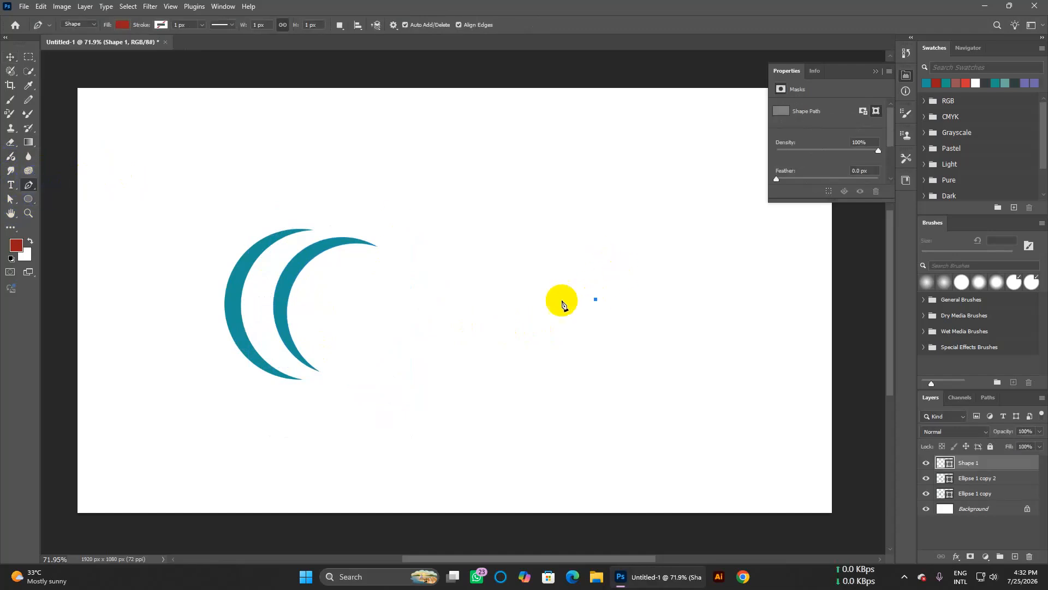
{"action": "left_click_drag", "start_coordinate": [521, 298], "coordinate": [467, 338]}
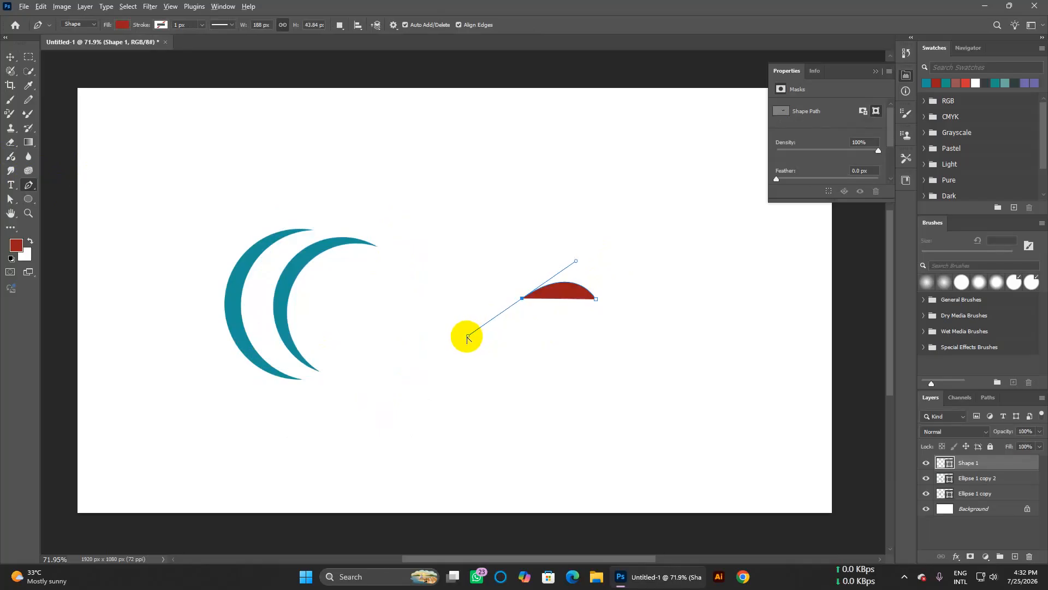
{"action": "left_click_drag", "start_coordinate": [466, 336], "coordinate": [684, 293]}
{"action": "key", "text": "ctrl+z"}
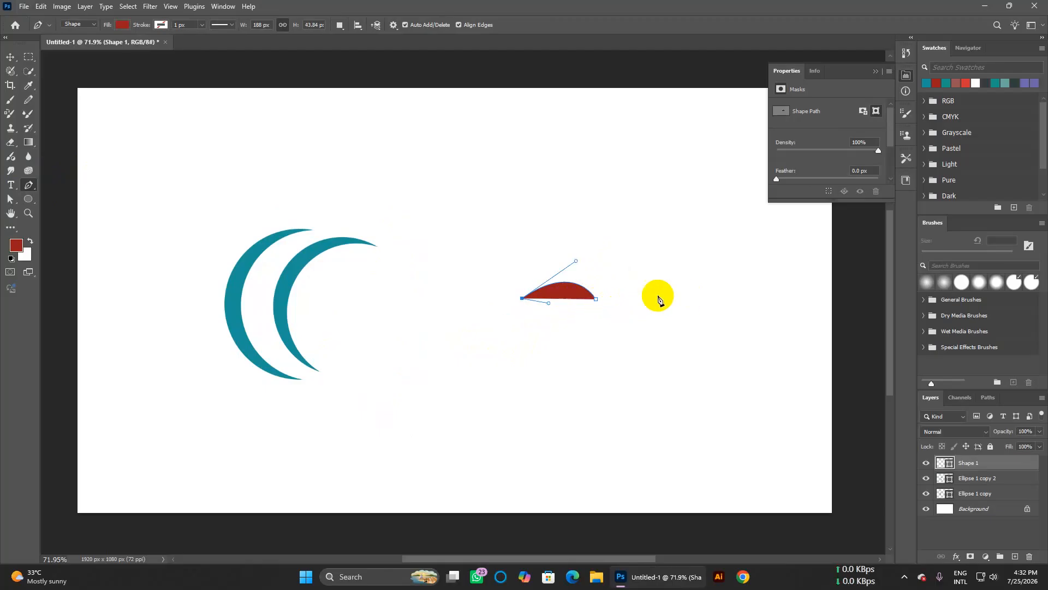
{"action": "left_click", "coordinate": [595, 309]}
{"action": "left_click_drag", "start_coordinate": [595, 309], "coordinate": [643, 298]}
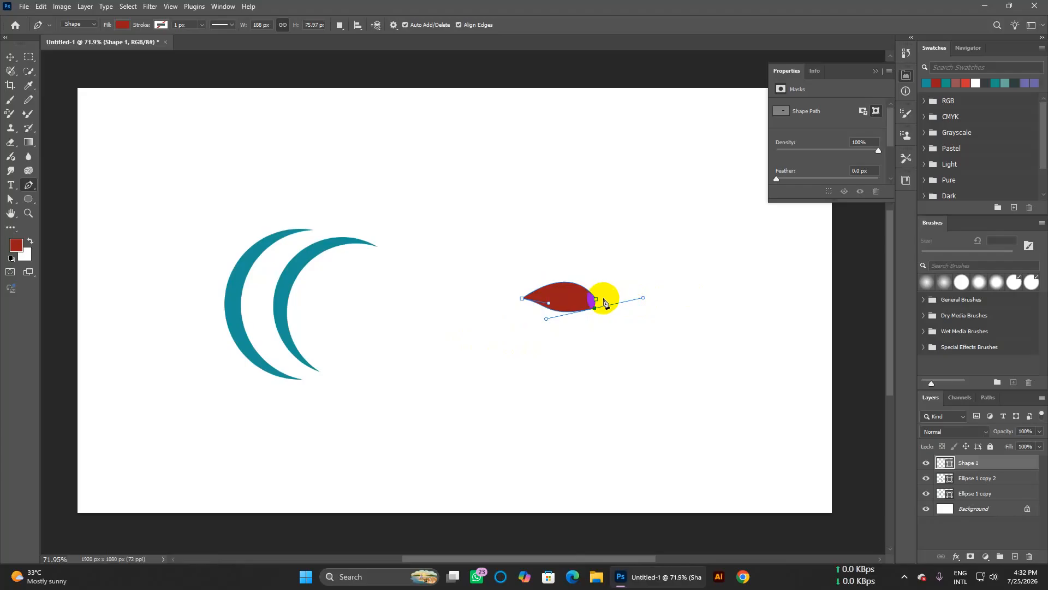
{"action": "left_click", "coordinate": [595, 300]}
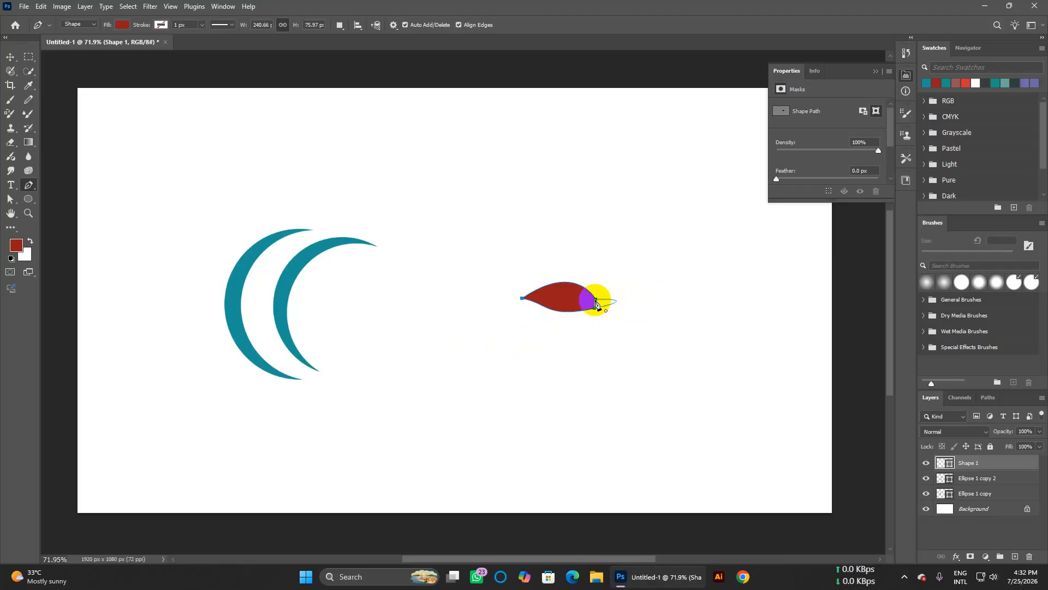
{"action": "key", "text": "ctrl+z"}
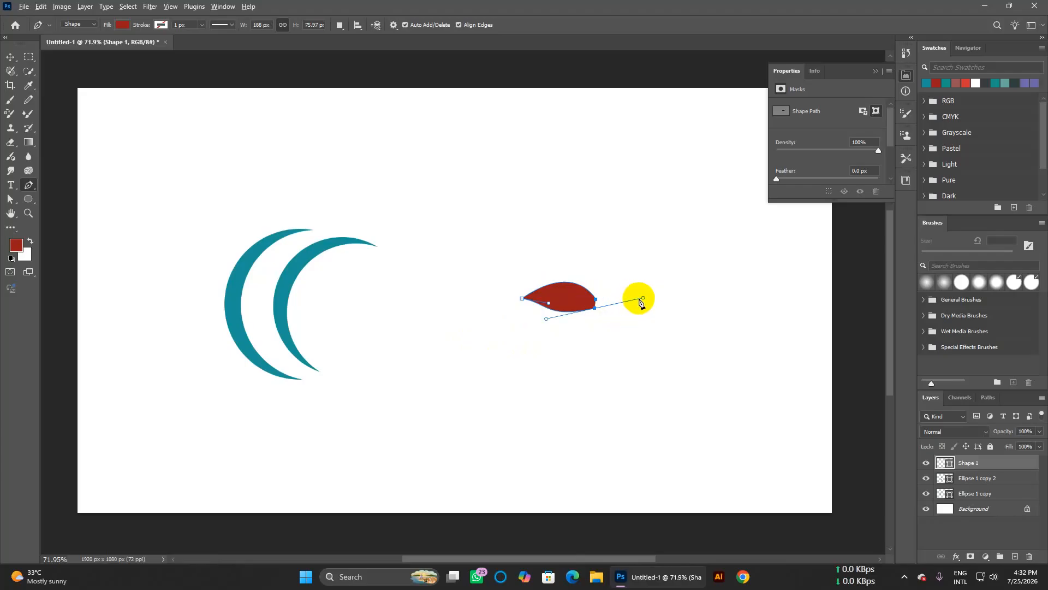
{"action": "left_click", "coordinate": [592, 309]}
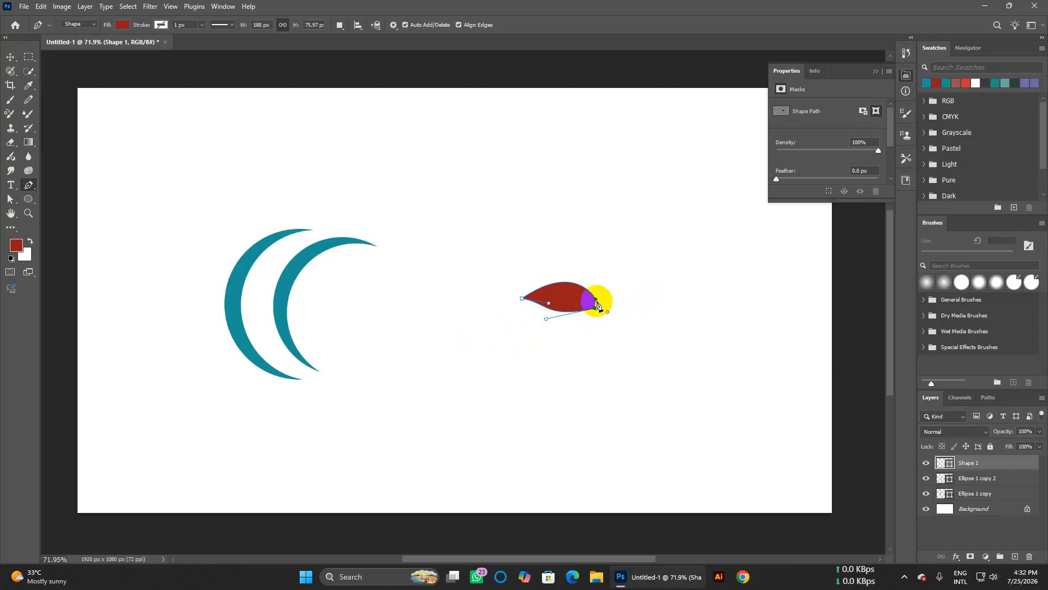
{"action": "left_click", "coordinate": [596, 305]}
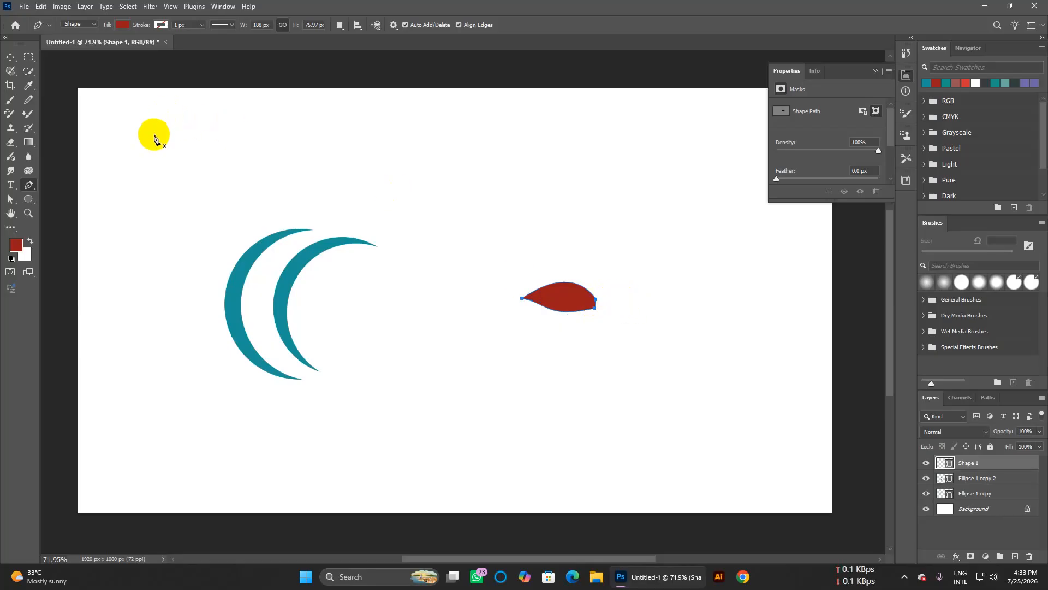
{"action": "left_click", "coordinate": [11, 58]}
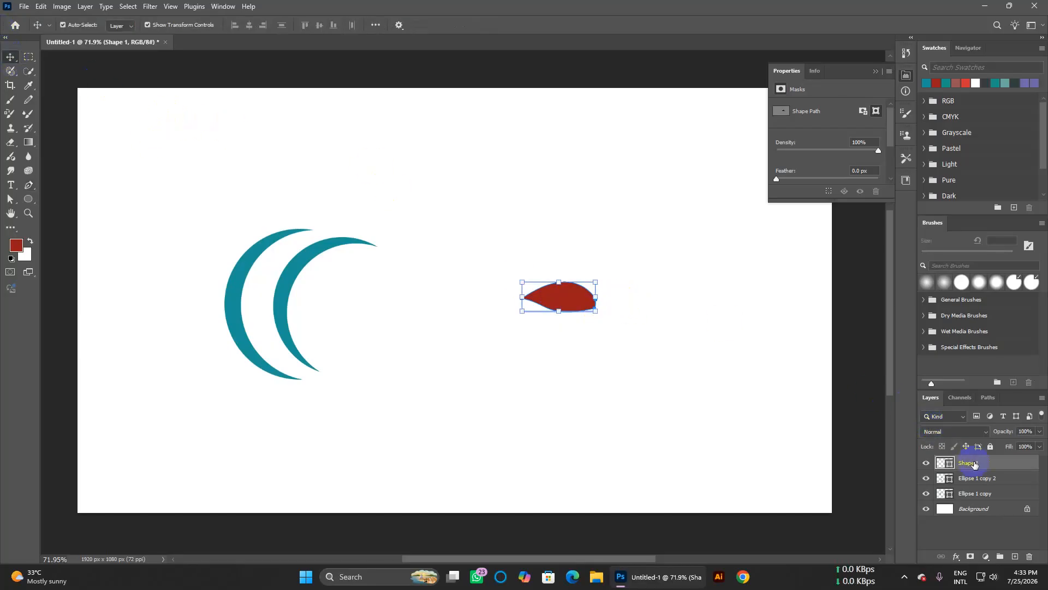
Step: Move the red leaf beside the left crescent and duplicate it above the original
{"action": "left_click_drag", "start_coordinate": [574, 299], "coordinate": [205, 312]}
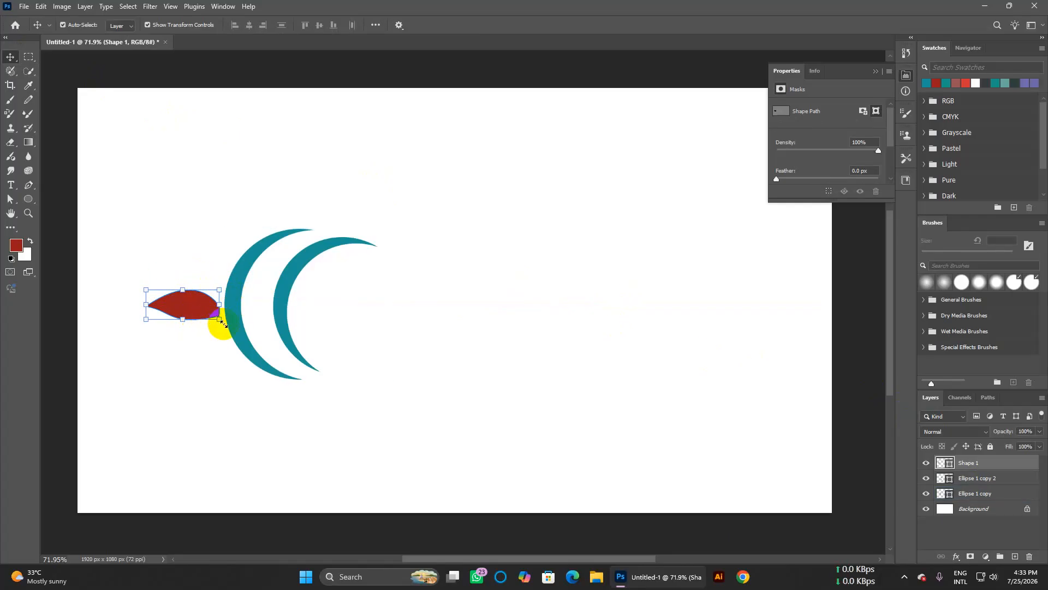
{"action": "left_click", "coordinate": [112, 146]}
{"action": "left_click", "coordinate": [172, 305]}
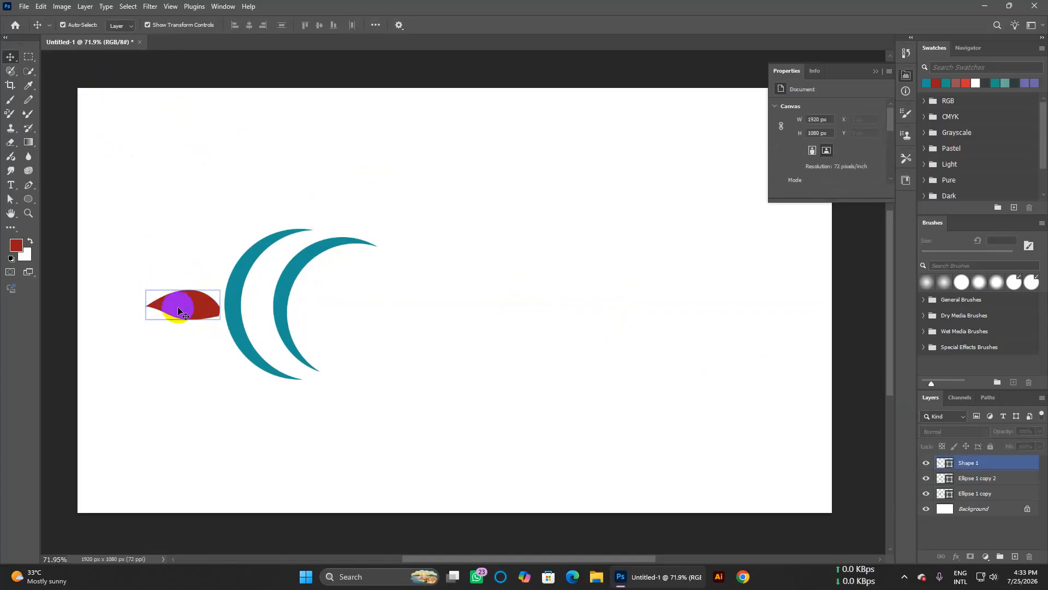
{"action": "left_click_drag", "start_coordinate": [179, 309], "coordinate": [182, 252], "text": "alt"}
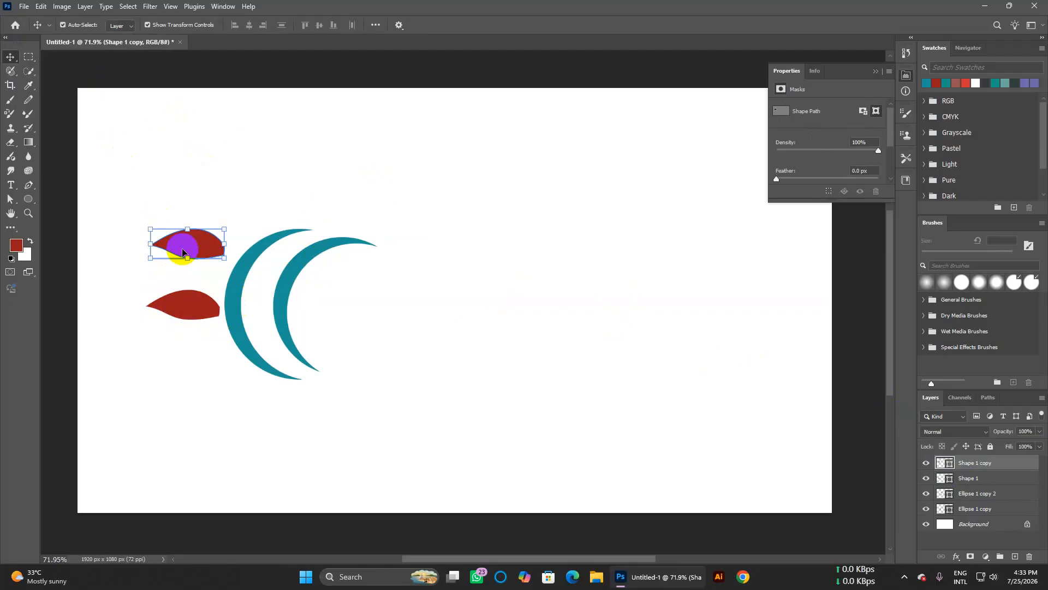
Step: Flip the leaf copy vertically and rotate it to about 141 degrees
{"action": "left_click", "coordinate": [40, 10]}
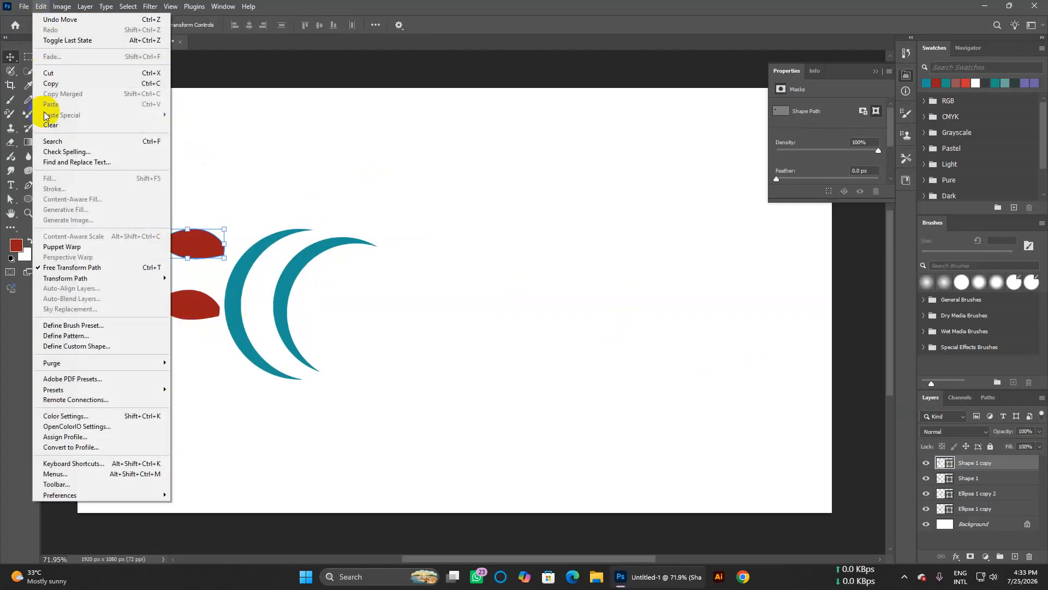
{"action": "mouse_move", "coordinate": [69, 280]}
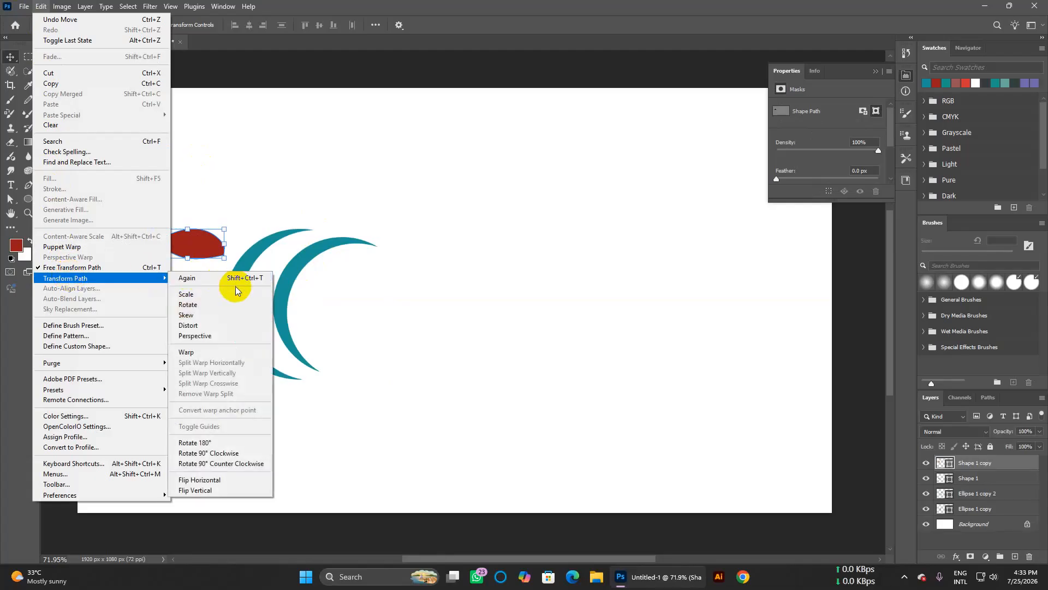
{"action": "left_click", "coordinate": [216, 491]}
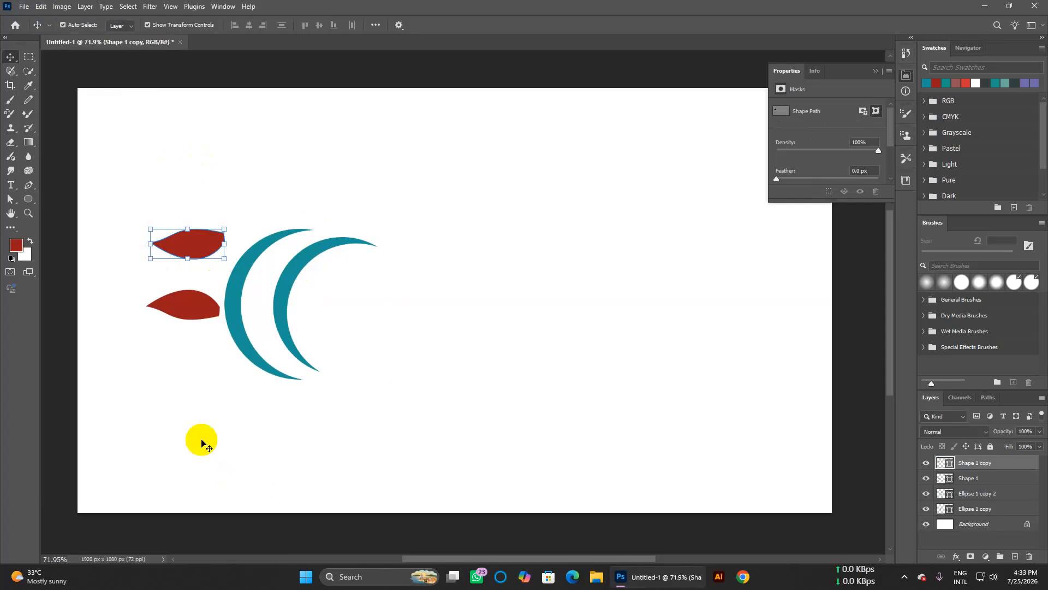
{"action": "left_click", "coordinate": [230, 226]}
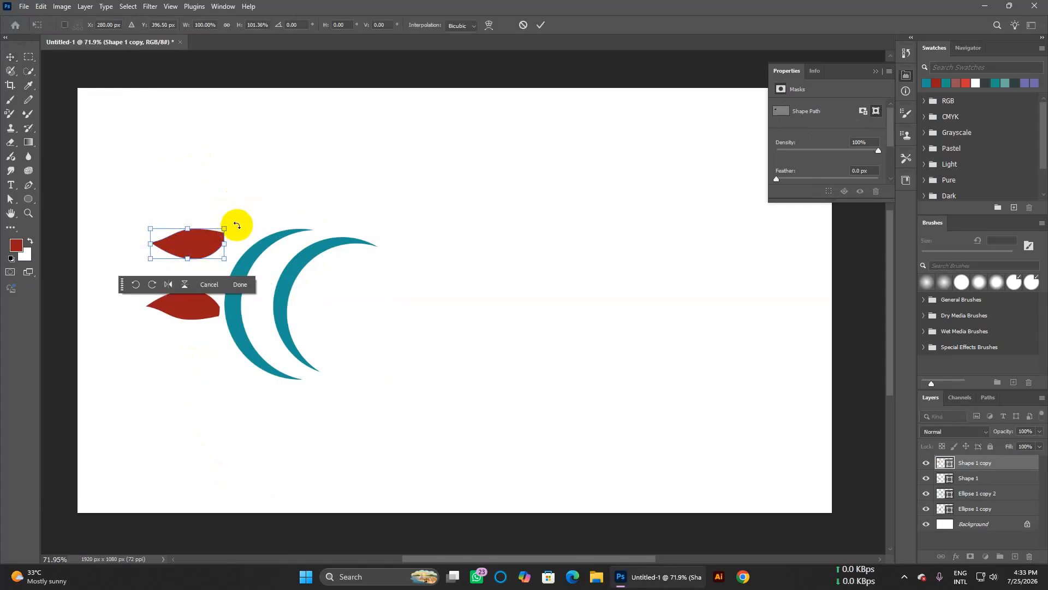
{"action": "left_click_drag", "start_coordinate": [233, 228], "coordinate": [241, 268]}
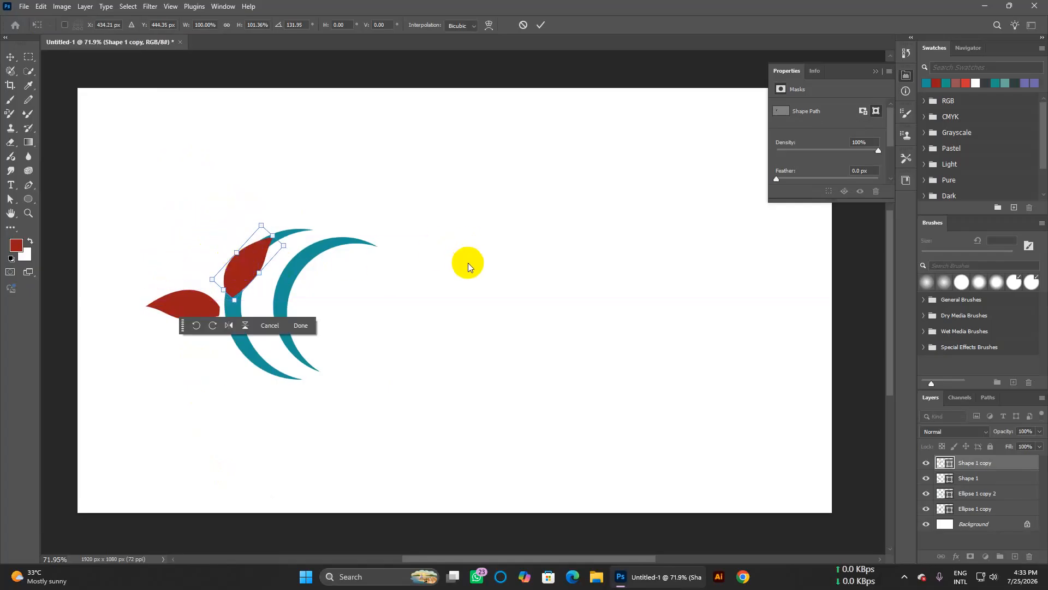
{"action": "left_click_drag", "start_coordinate": [291, 240], "coordinate": [269, 249]}
{"action": "key", "text": "Return"}
Step: Nudge the upper leaf right, shift the lower leaf right and down, then duplicate the upper leaf
{"action": "left_click", "coordinate": [468, 258]}
{"action": "left_click", "coordinate": [502, 246]}
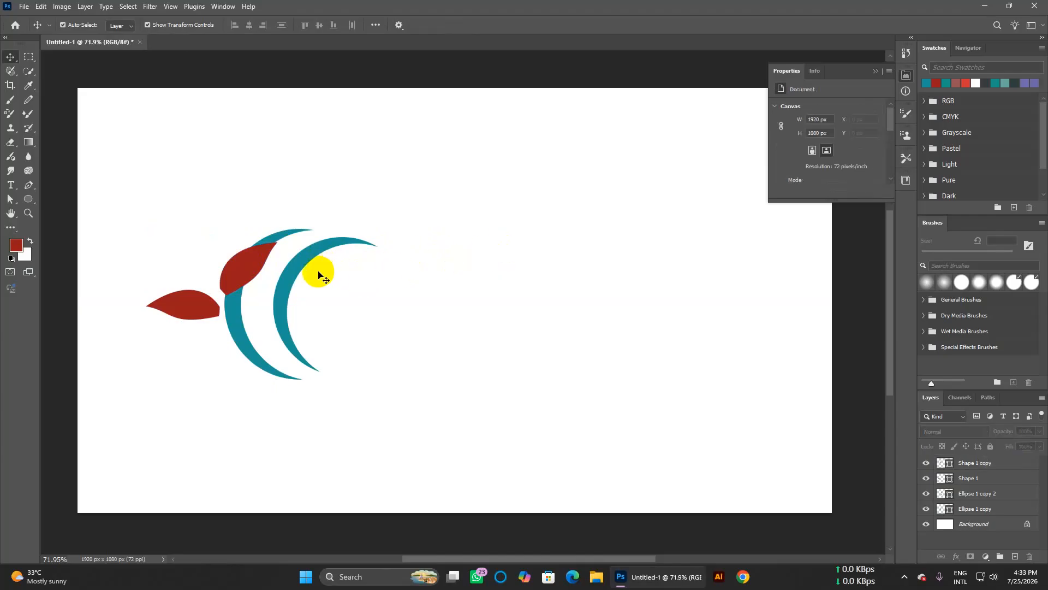
{"action": "left_click", "coordinate": [245, 285]}
{"action": "left_click", "coordinate": [280, 268]}
{"action": "left_click", "coordinate": [252, 270]}
{"action": "key", "text": "Right"}
{"action": "key", "text": "Right"}
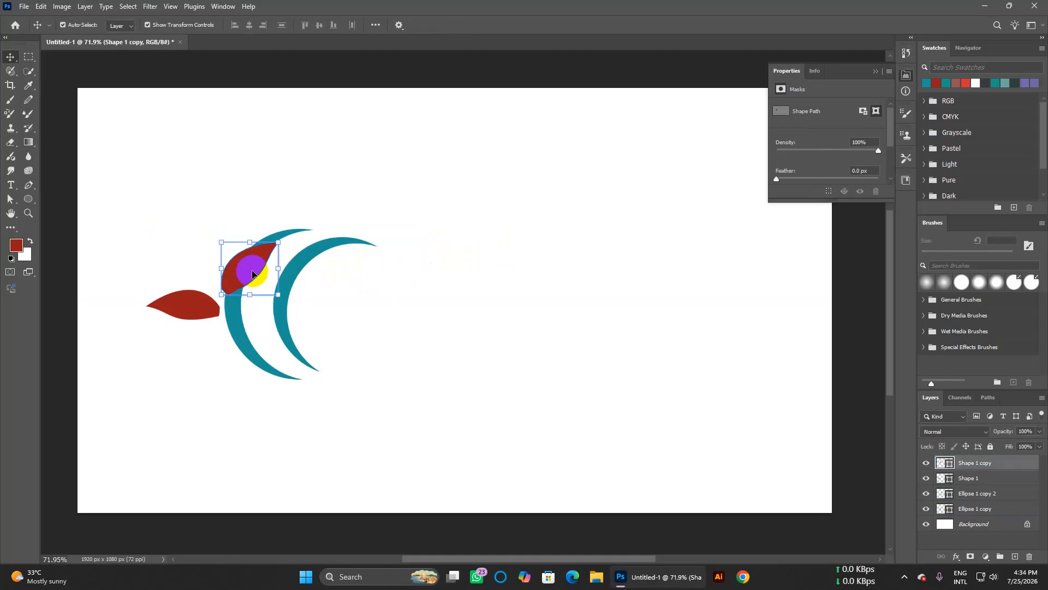
{"action": "left_click", "coordinate": [498, 363]}
{"action": "left_click_drag", "start_coordinate": [196, 303], "coordinate": [217, 316]}
{"action": "key", "text": "Return"}
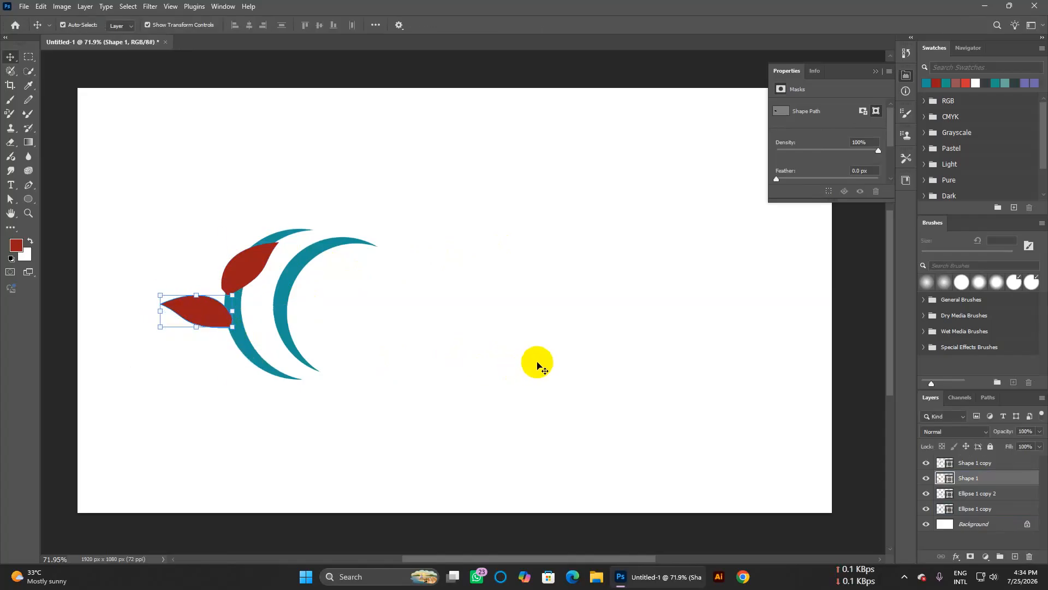
{"action": "left_click", "coordinate": [536, 362]}
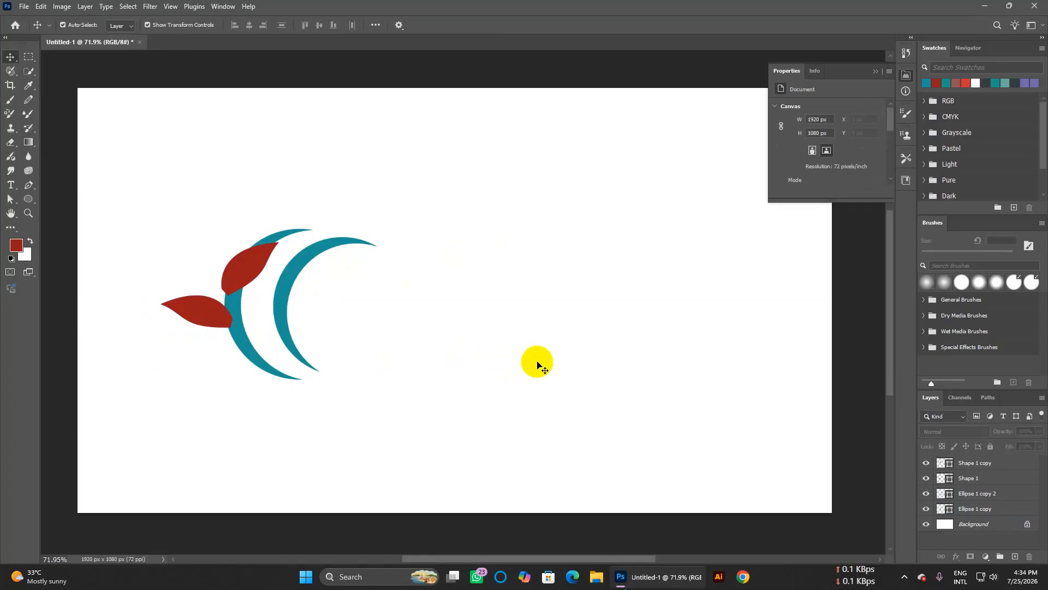
{"action": "left_click", "coordinate": [256, 272]}
{"action": "left_click_drag", "start_coordinate": [257, 271], "coordinate": [251, 276], "text": "alt"}
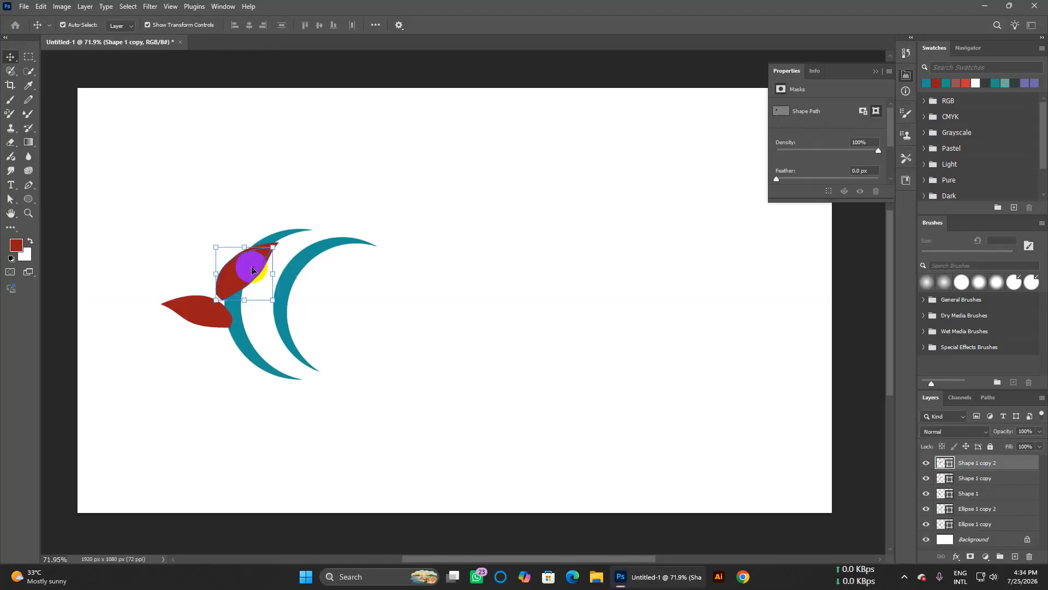
Step: Recolour the Shape 1 copy 2 leaf teal (1a9888)
{"action": "double_click", "coordinate": [947, 464]}
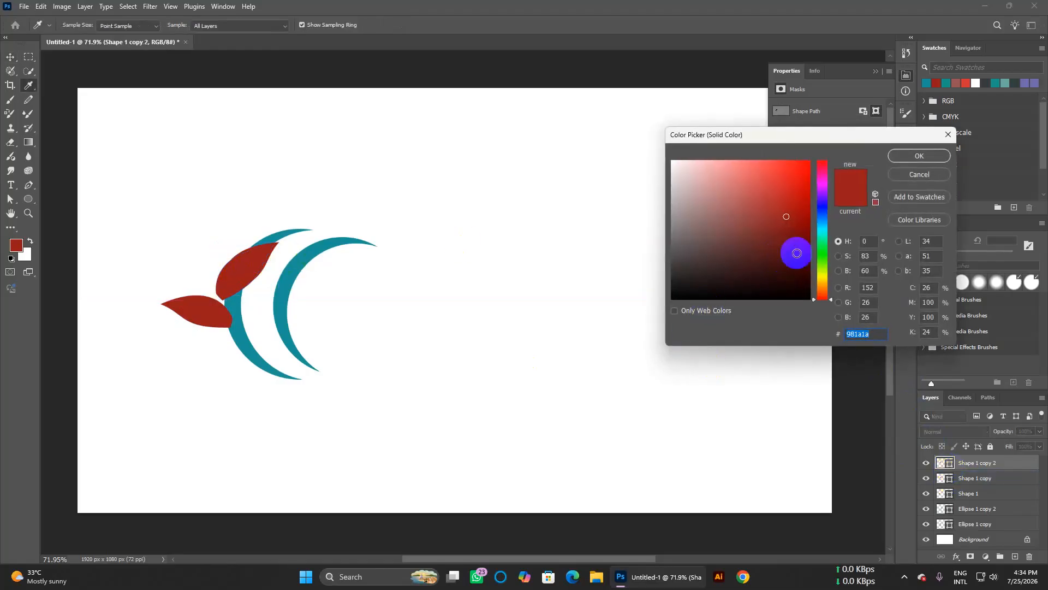
{"action": "left_click_drag", "start_coordinate": [823, 248], "coordinate": [813, 233]}
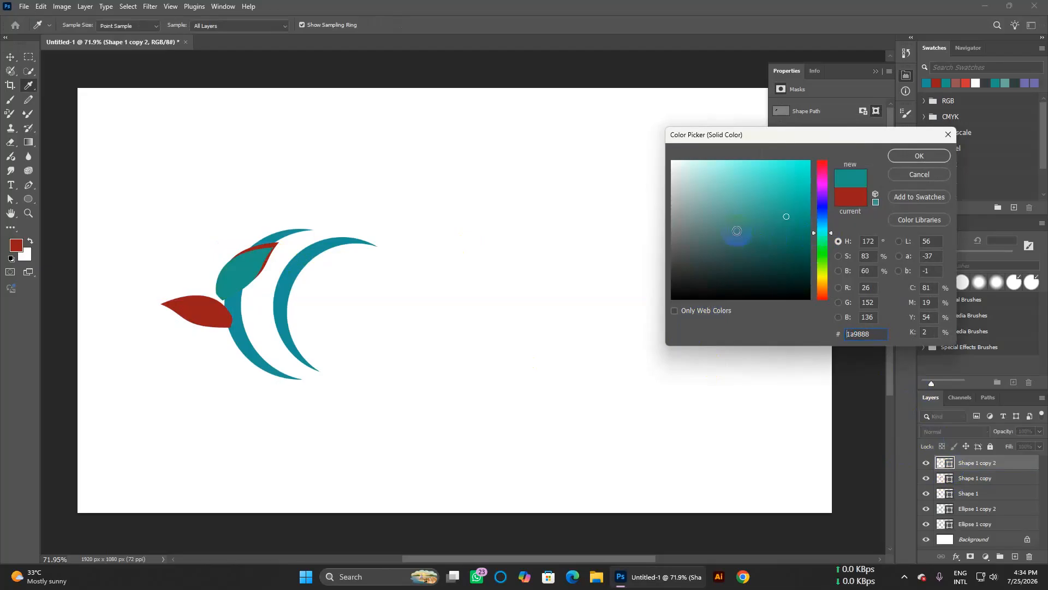
{"action": "left_click", "coordinate": [908, 155]}
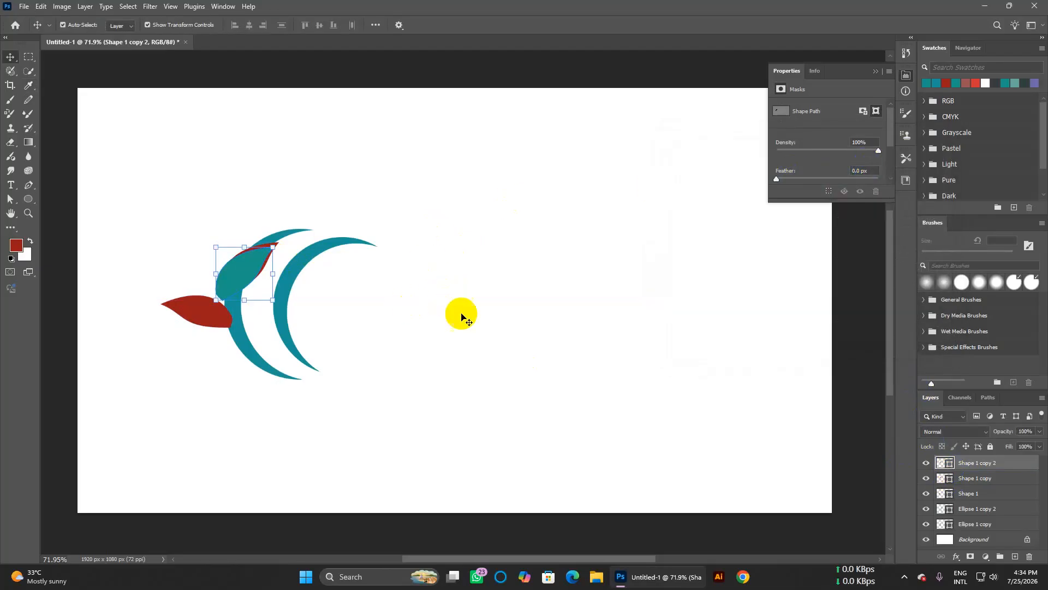
Step: Toggle visibility of the teal leaf and the red upper leaf to compare them
{"action": "left_click", "coordinate": [682, 371]}
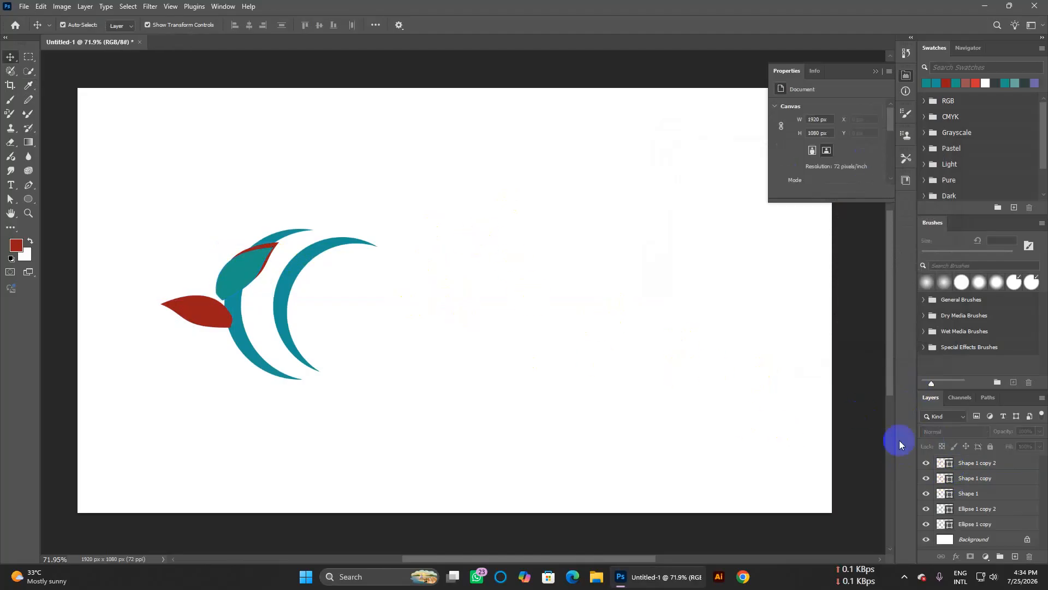
{"action": "left_click", "coordinate": [968, 463]}
{"action": "left_click", "coordinate": [924, 465]}
{"action": "left_click", "coordinate": [924, 465]}
{"action": "left_click", "coordinate": [928, 478]}
{"action": "left_click", "coordinate": [927, 478]}
{"action": "left_click", "coordinate": [927, 478]}
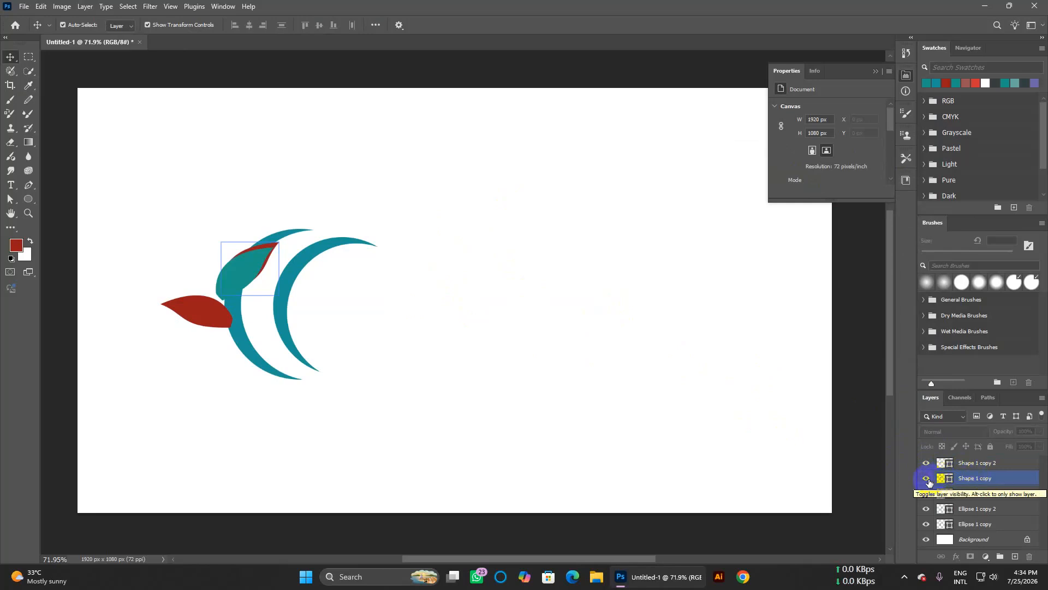
Step: Merge the Ellipse 1 copy crescent and Shape 1 copy leaf using Subtract Front Shape
{"action": "left_click", "coordinate": [246, 352]}
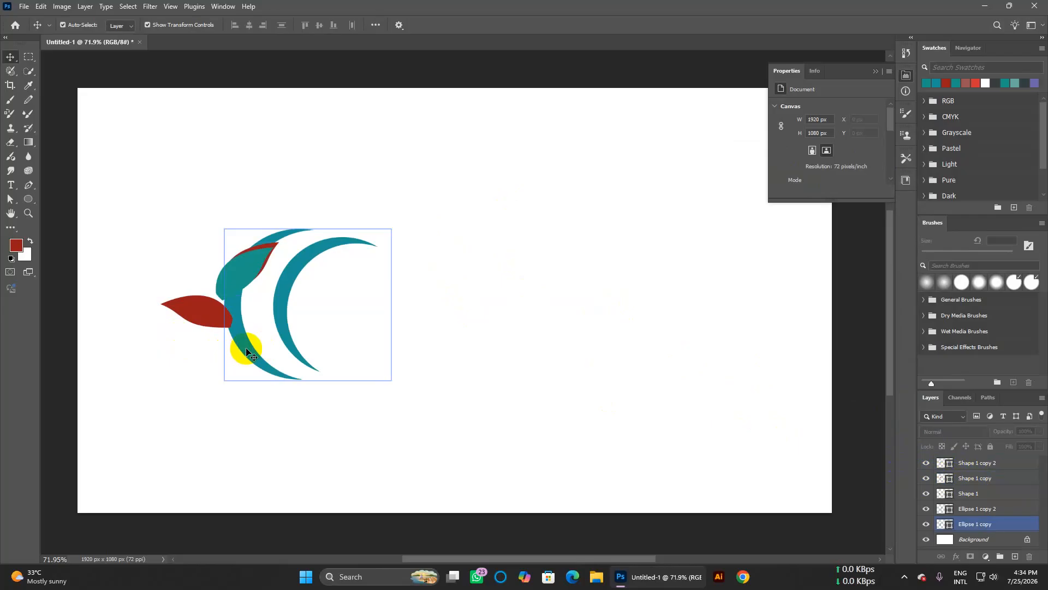
{"action": "left_click", "coordinate": [977, 480]}
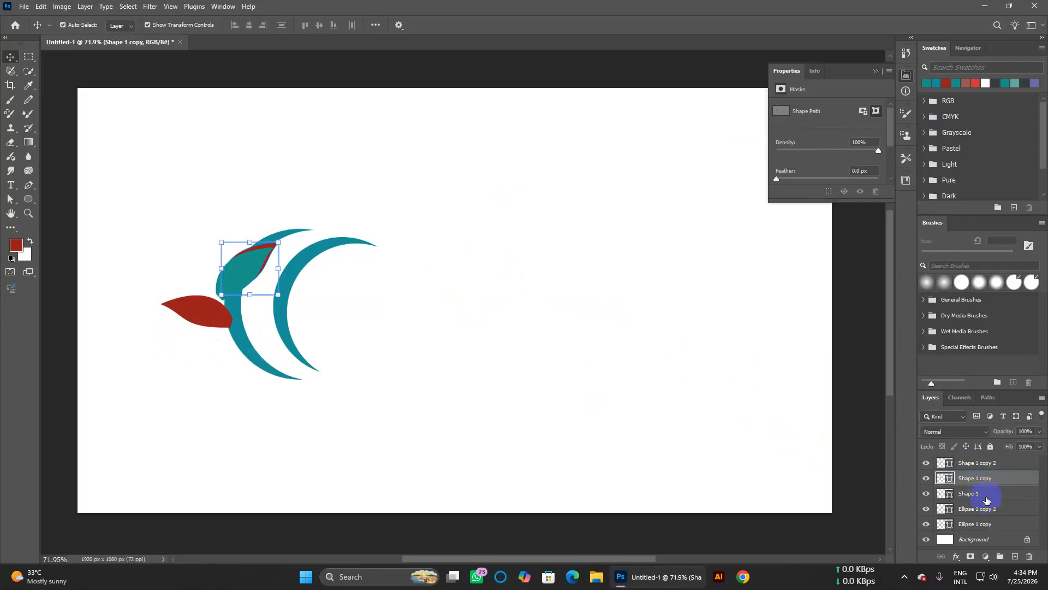
{"action": "left_click", "coordinate": [983, 525]}
{"action": "left_click", "coordinate": [988, 481]}
{"action": "left_click", "coordinate": [988, 482], "text": "ctrl"}
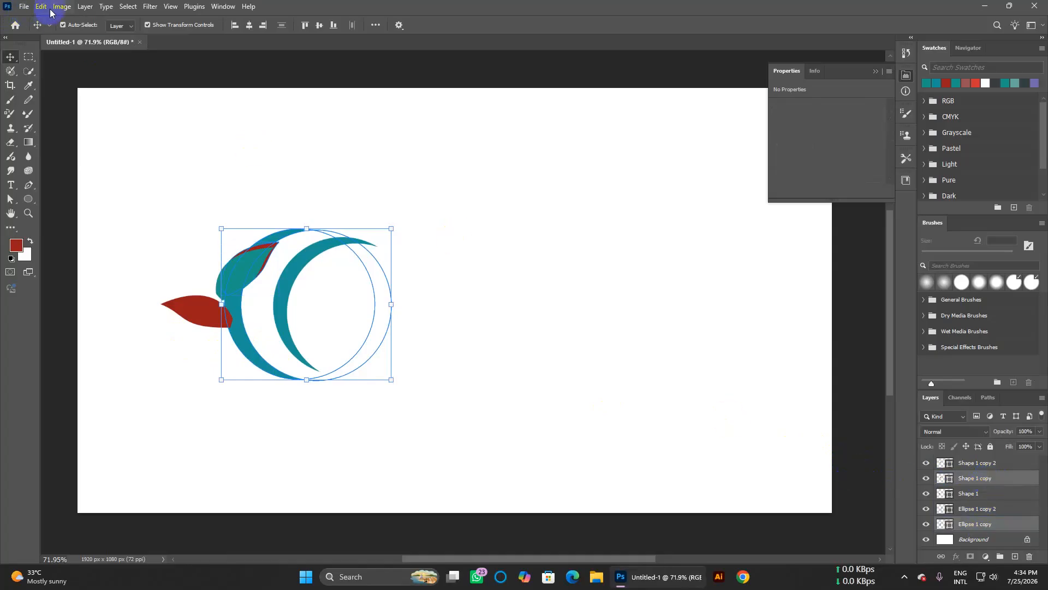
{"action": "left_click", "coordinate": [80, 8]}
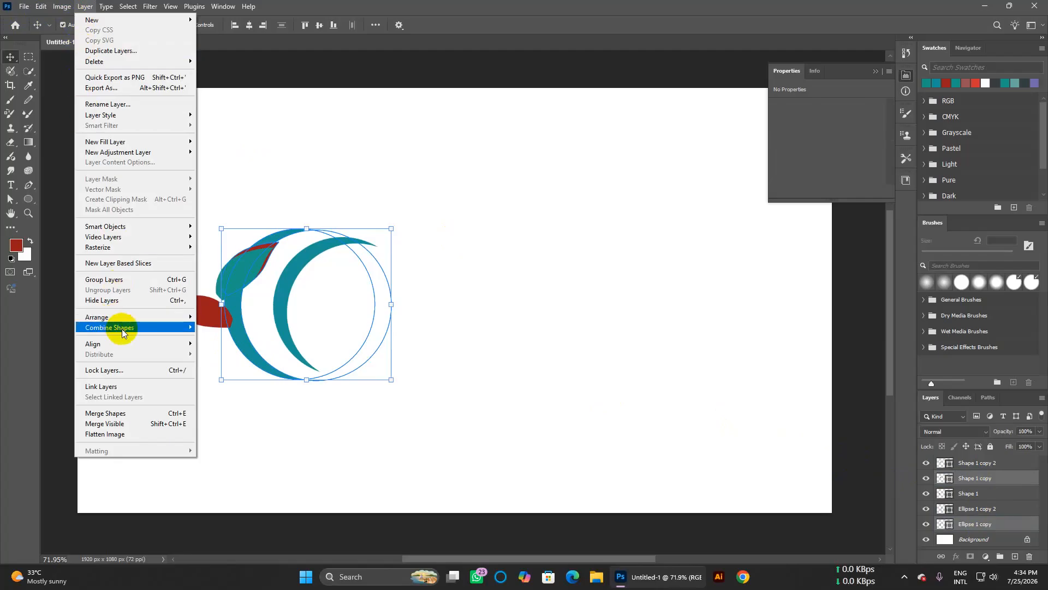
{"action": "mouse_move", "coordinate": [122, 329]}
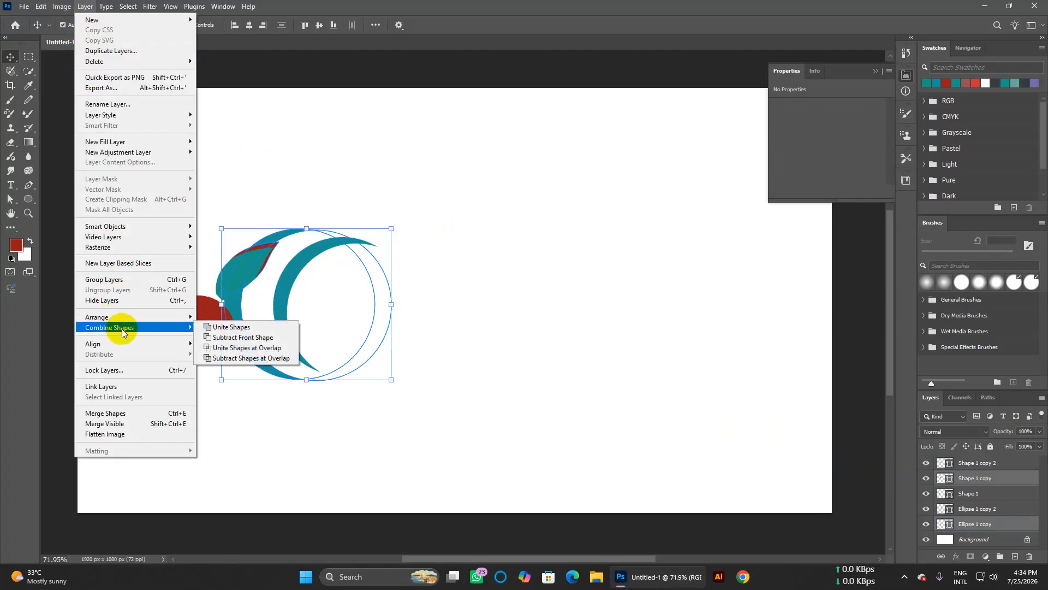
{"action": "left_click", "coordinate": [259, 338]}
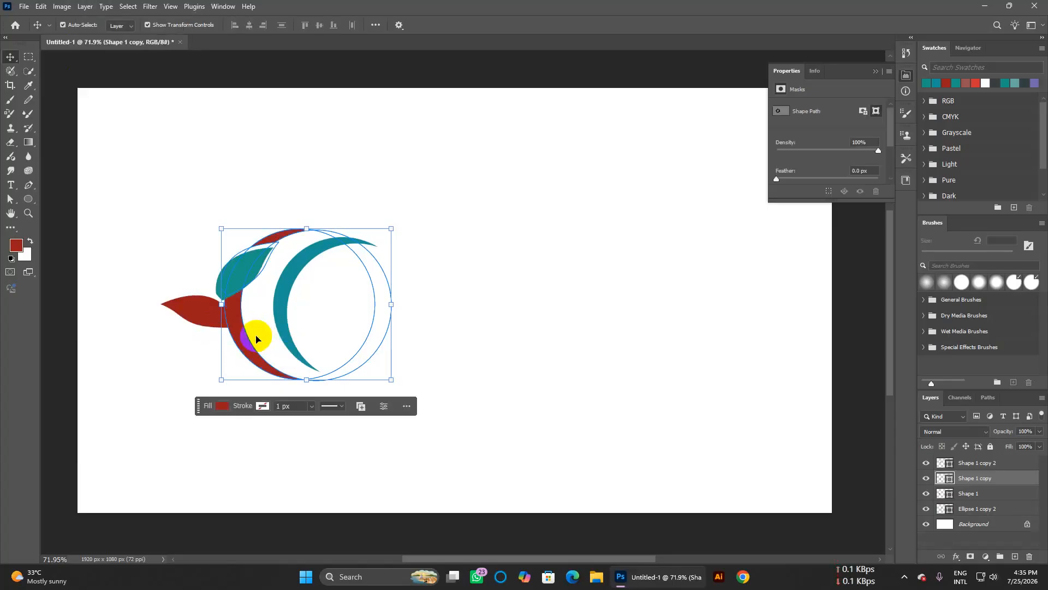
{"action": "left_click", "coordinate": [539, 263]}
{"action": "left_click", "coordinate": [254, 264]}
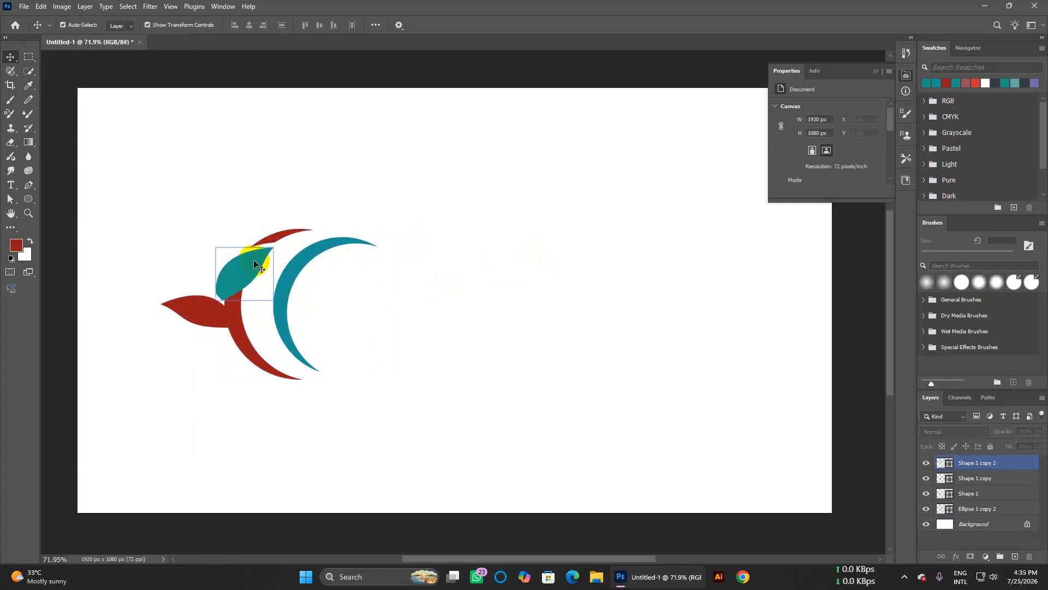
Step: Nudge the teal leaf up and right, and move the red tail leaf slightly down
{"action": "left_click", "coordinate": [987, 464]}
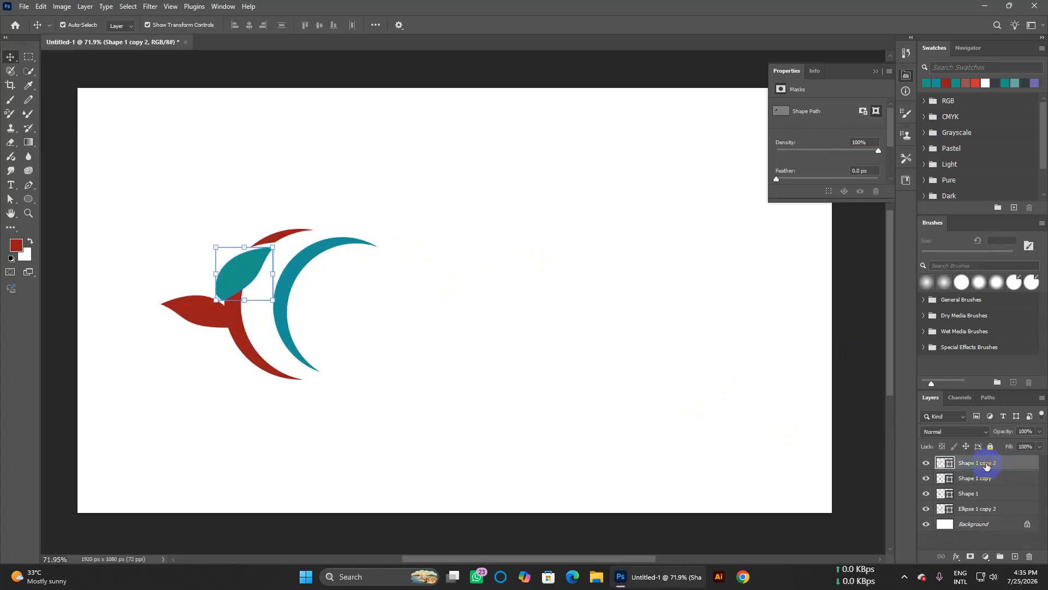
{"action": "key", "text": "Up"}
{"action": "key", "text": "Up"}
{"action": "key", "text": "Up"}
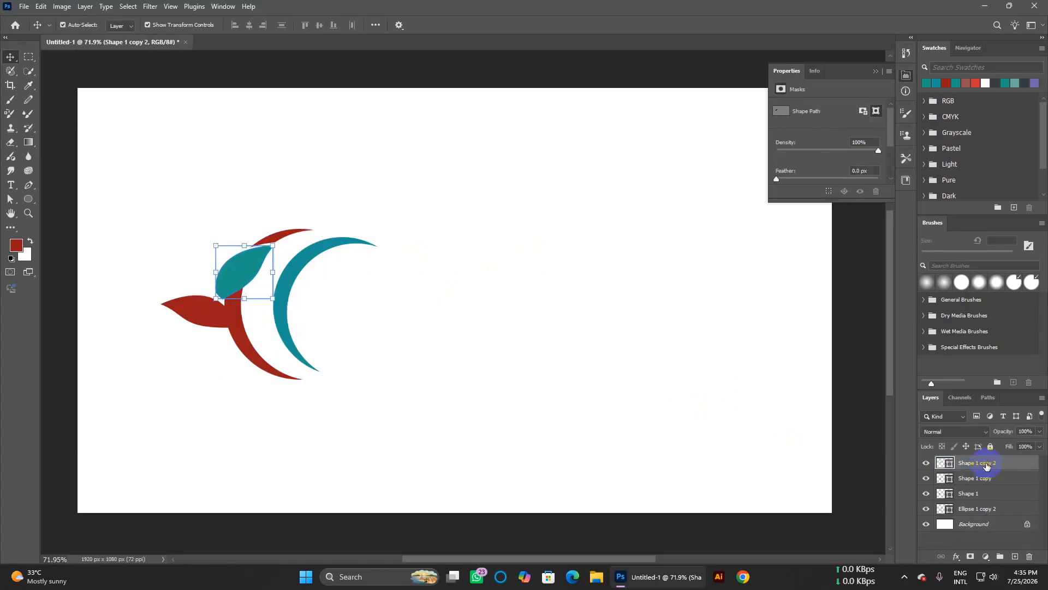
{"action": "key", "text": "Up"}
{"action": "key", "text": "Up"}
{"action": "key", "text": "Right"}
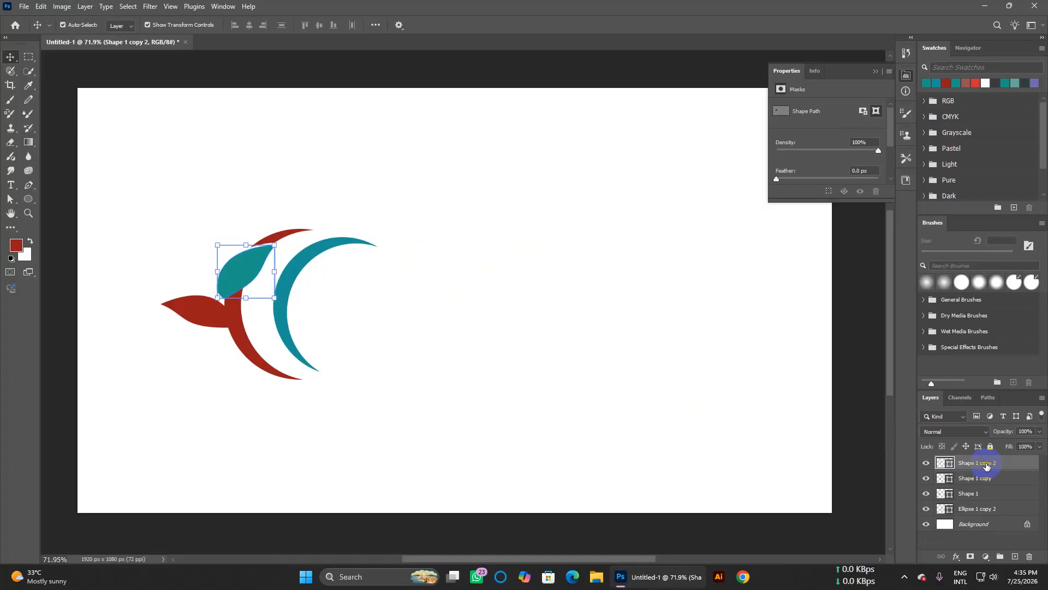
{"action": "left_click", "coordinate": [473, 268]}
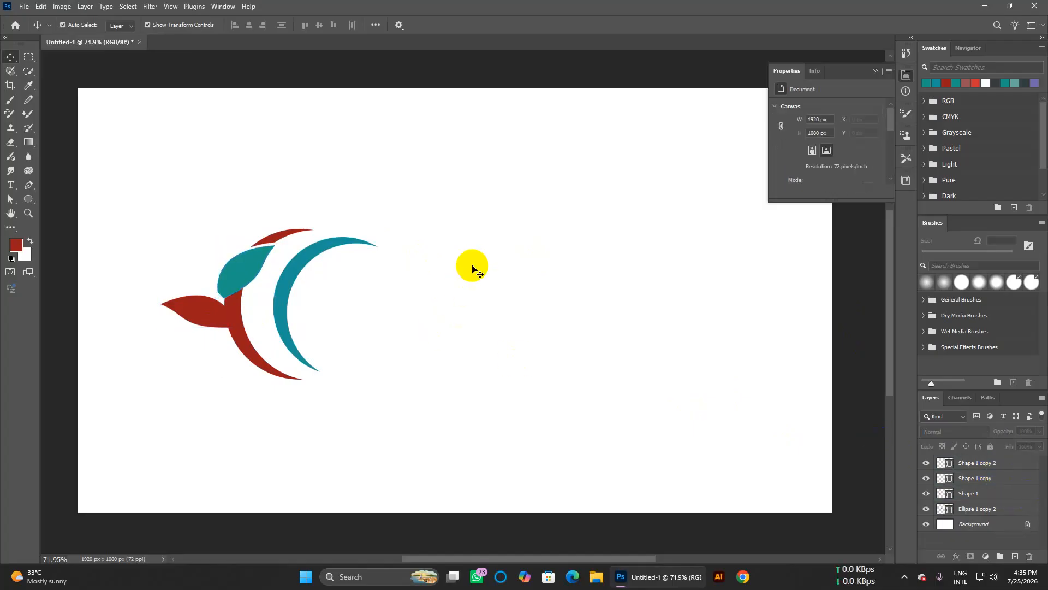
{"action": "left_click_drag", "start_coordinate": [192, 307], "coordinate": [201, 320]}
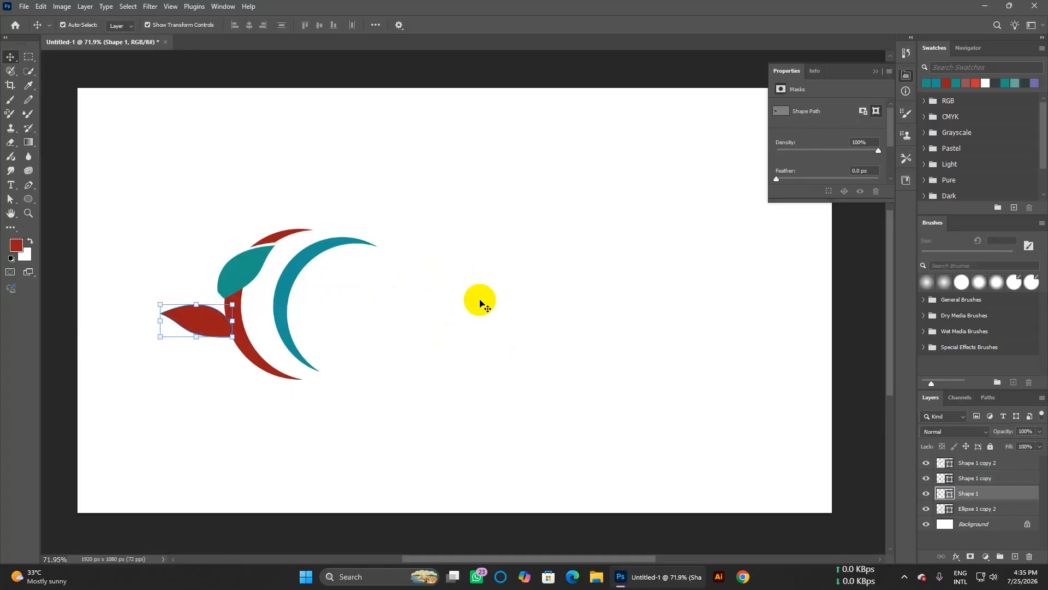
{"action": "left_click", "coordinate": [475, 300]}
{"action": "left_click", "coordinate": [232, 270]}
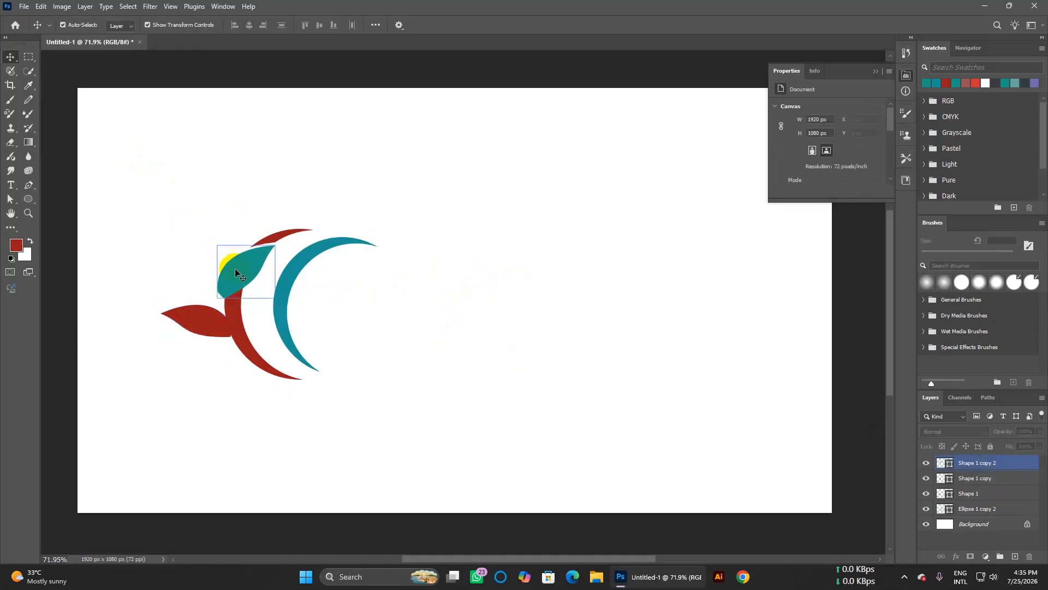
Step: Recolour the teal leaf with the dark red sampled from the arc
{"action": "double_click", "coordinate": [951, 464]}
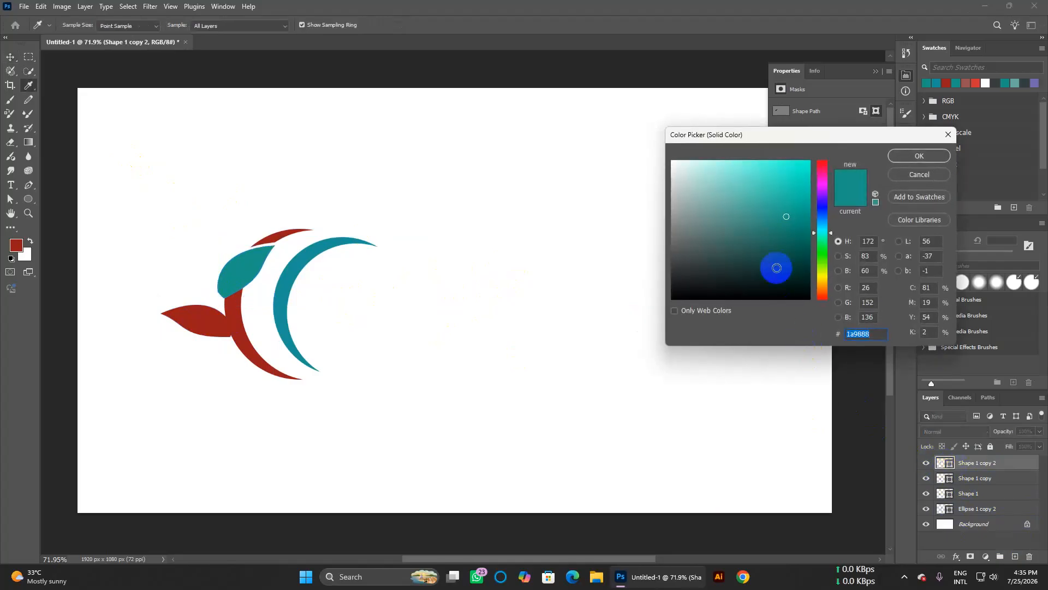
{"action": "left_click", "coordinate": [253, 296]}
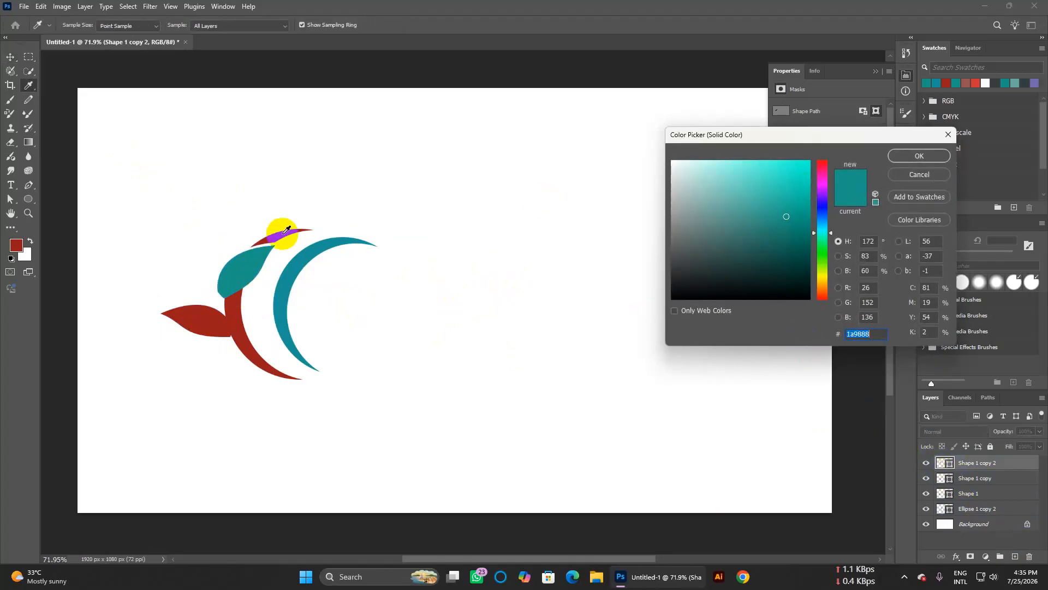
{"action": "left_click", "coordinate": [276, 233]}
{"action": "left_click", "coordinate": [914, 156]}
{"action": "left_click", "coordinate": [555, 265]}
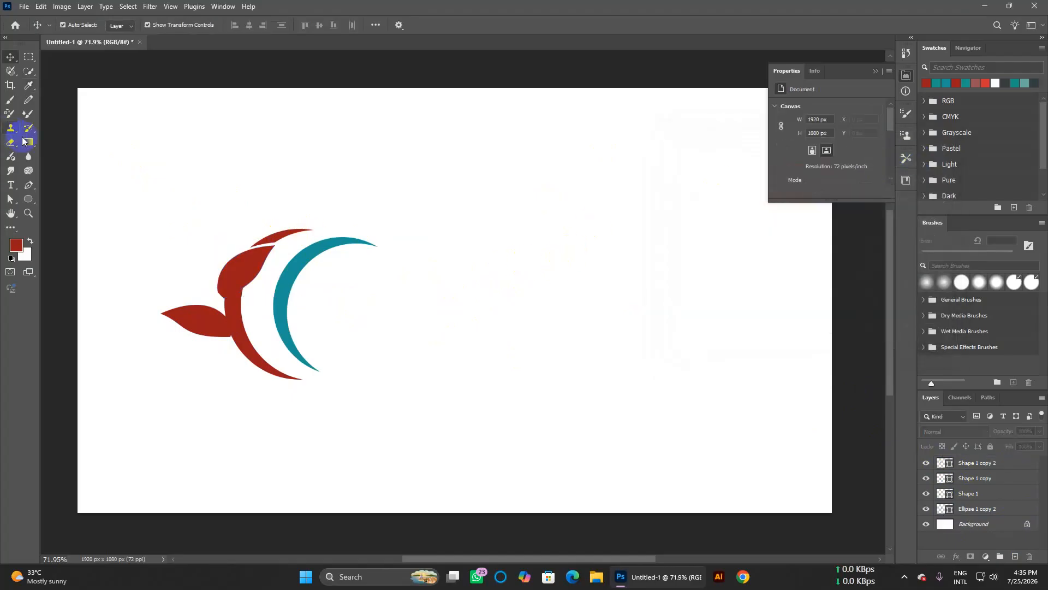
{"action": "left_click", "coordinate": [28, 184]}
Step: Draw a small curved Pen shape (Shape 2) that fills the notch between the tail leaves and the red arc
{"action": "scroll", "coordinate": [179, 208], "scroll_direction": "up", "scroll_amount": 7}
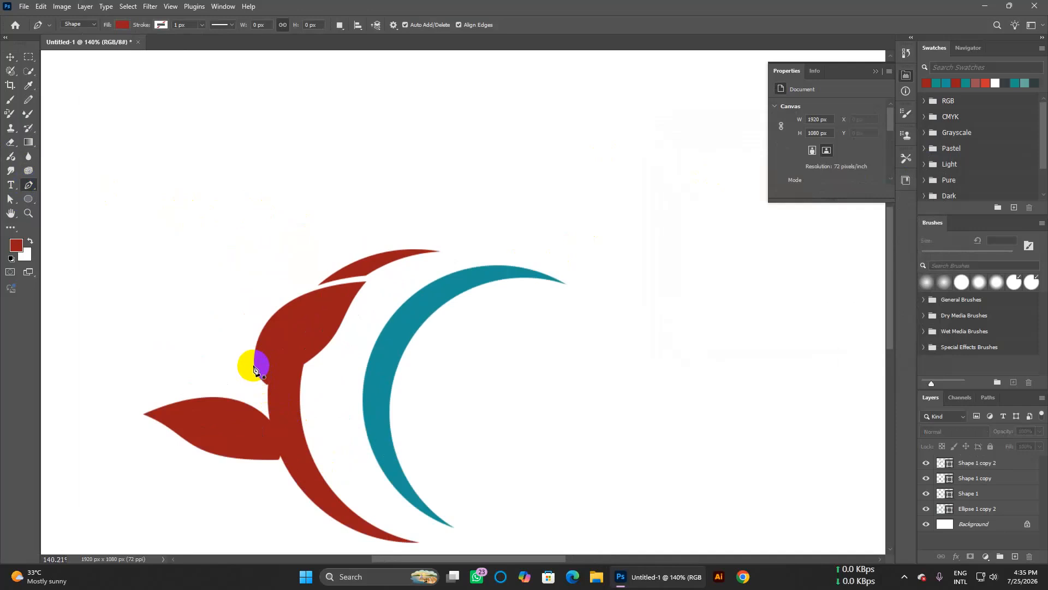
{"action": "left_click", "coordinate": [253, 364]}
{"action": "left_click_drag", "start_coordinate": [269, 419], "coordinate": [289, 435]}
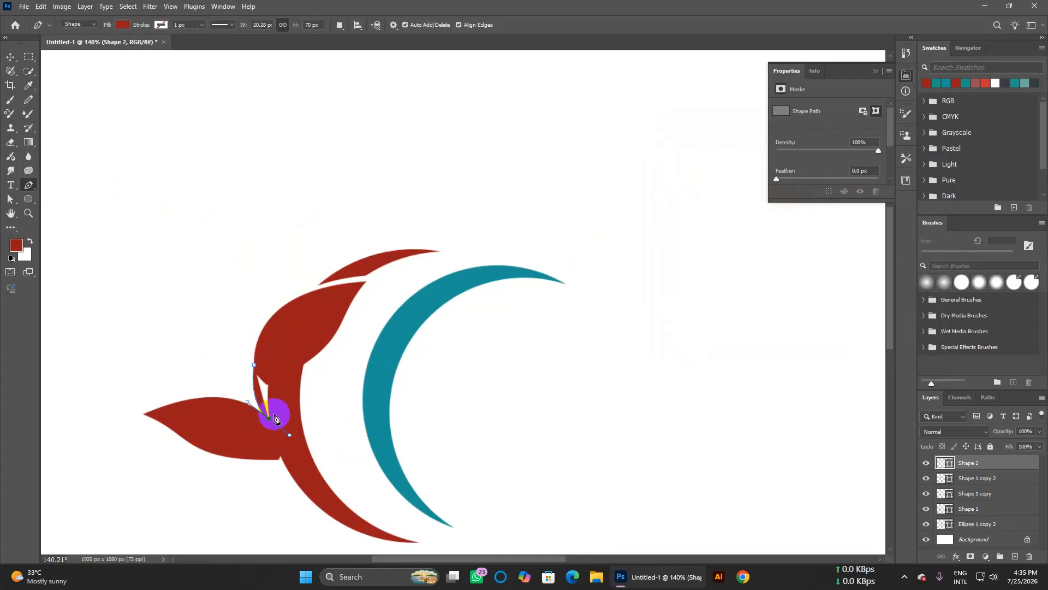
{"action": "left_click", "coordinate": [255, 365]}
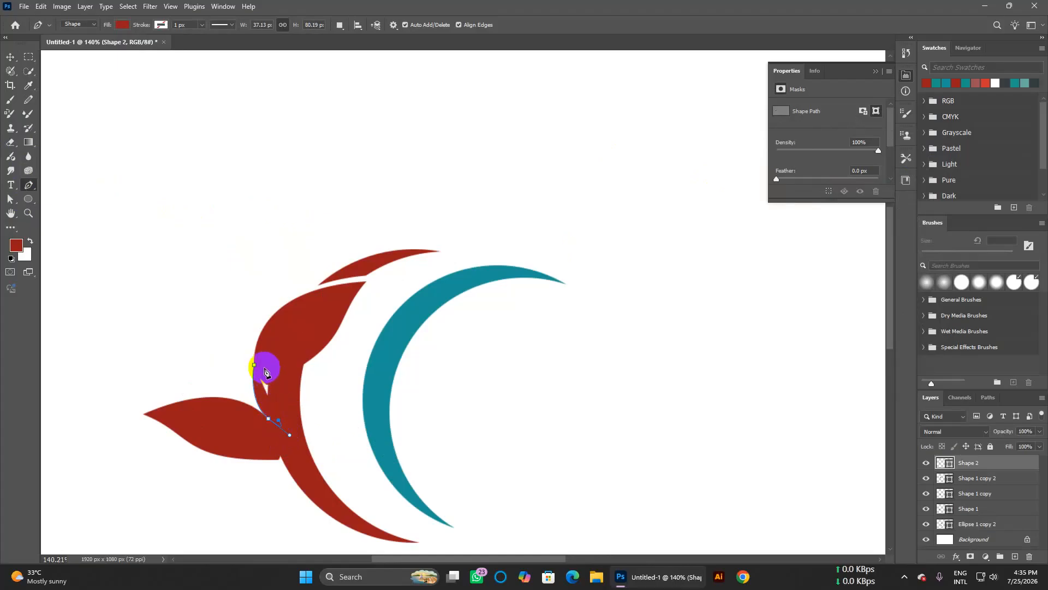
{"action": "left_click_drag", "start_coordinate": [262, 369], "coordinate": [285, 437]}
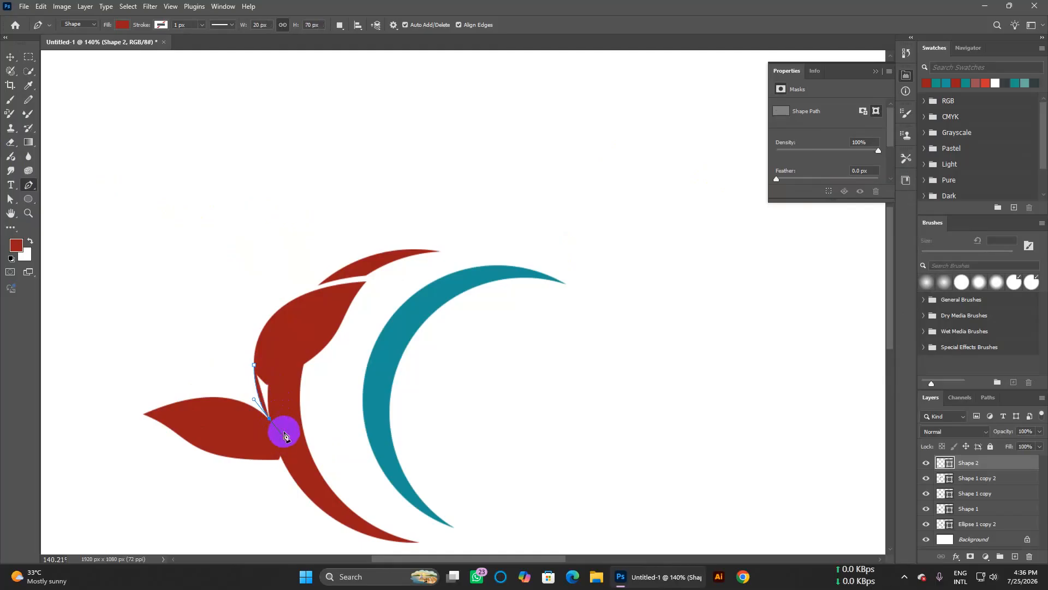
{"action": "left_click", "coordinate": [272, 381]}
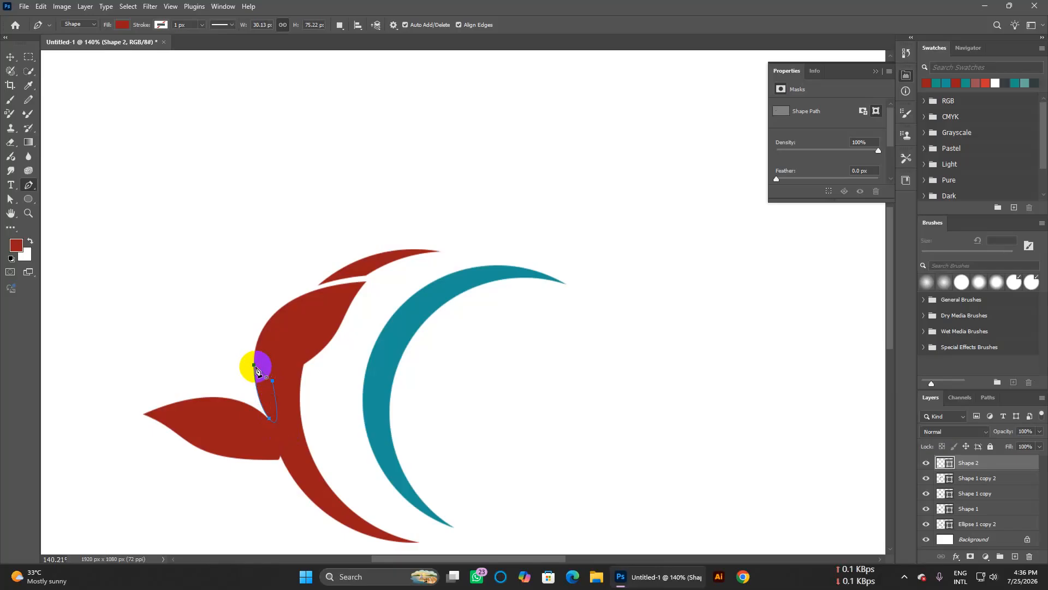
{"action": "left_click", "coordinate": [256, 370]}
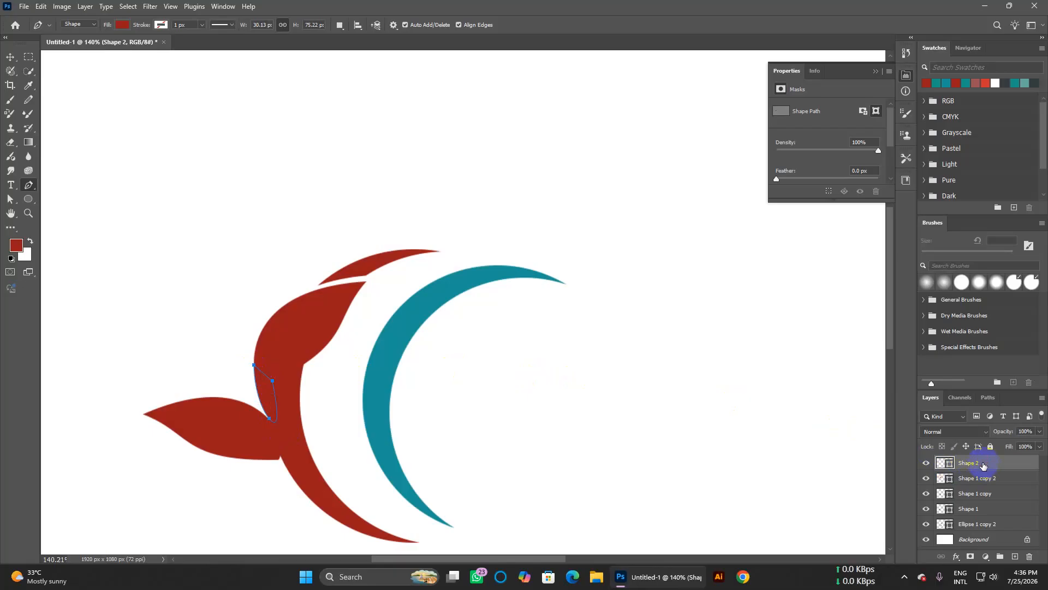
{"action": "left_click", "coordinate": [14, 61]}
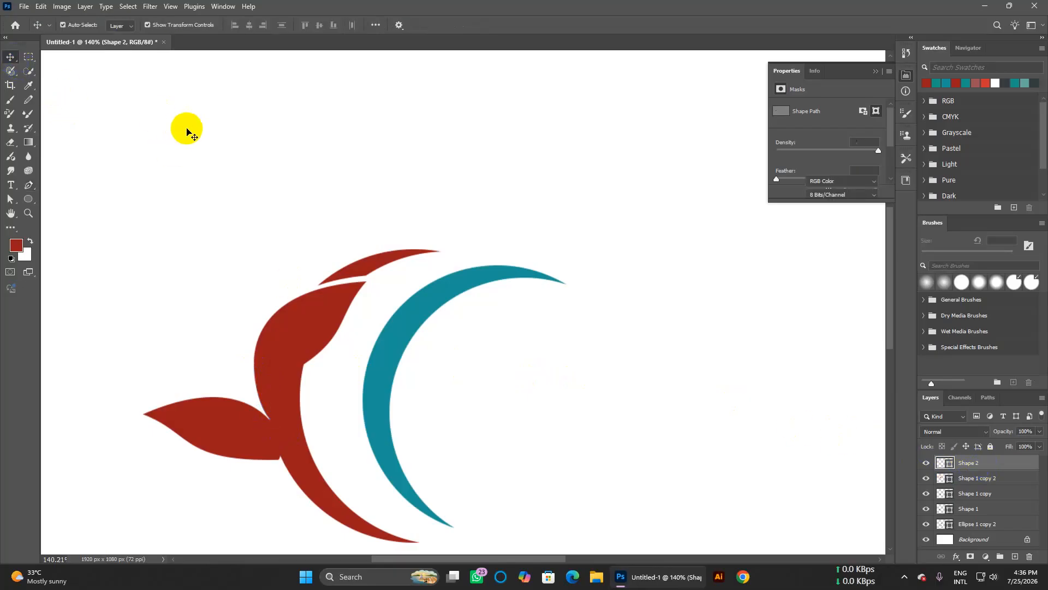
Step: Shift the teal crescent (Ellipse 1 copy 2) about 31 px right and 8 px down, away from the red shape
{"action": "scroll", "coordinate": [342, 199], "scroll_direction": "down", "scroll_amount": 3}
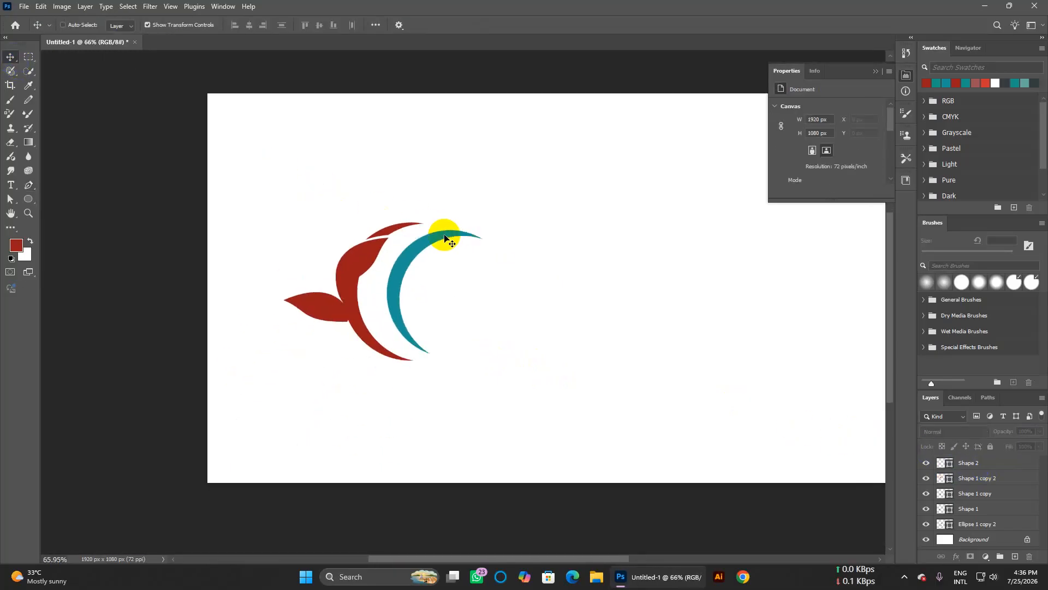
{"action": "scroll", "coordinate": [442, 234], "scroll_direction": "up", "scroll_amount": 3}
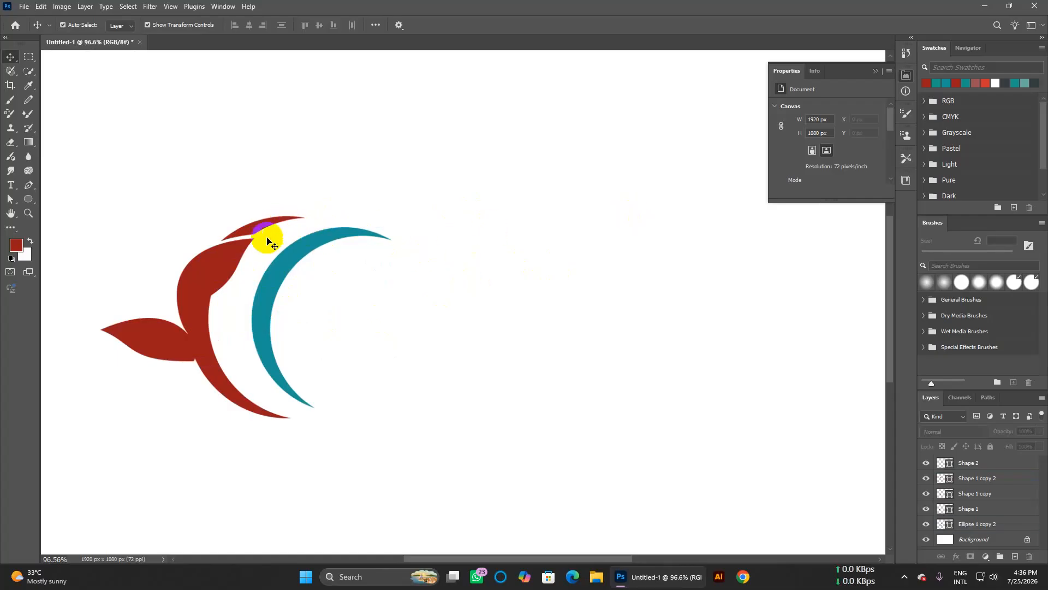
{"action": "left_click", "coordinate": [294, 253]}
{"action": "left_click_drag", "start_coordinate": [293, 251], "coordinate": [323, 240]}
{"action": "left_click", "coordinate": [648, 299]}
{"action": "left_click", "coordinate": [234, 264]}
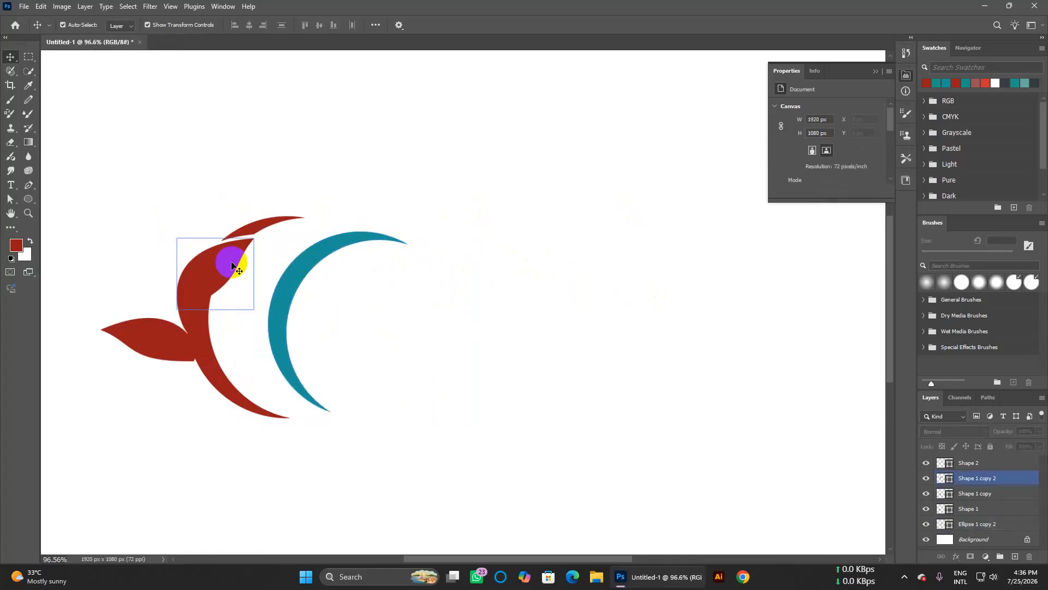
{"action": "left_click", "coordinate": [480, 270]}
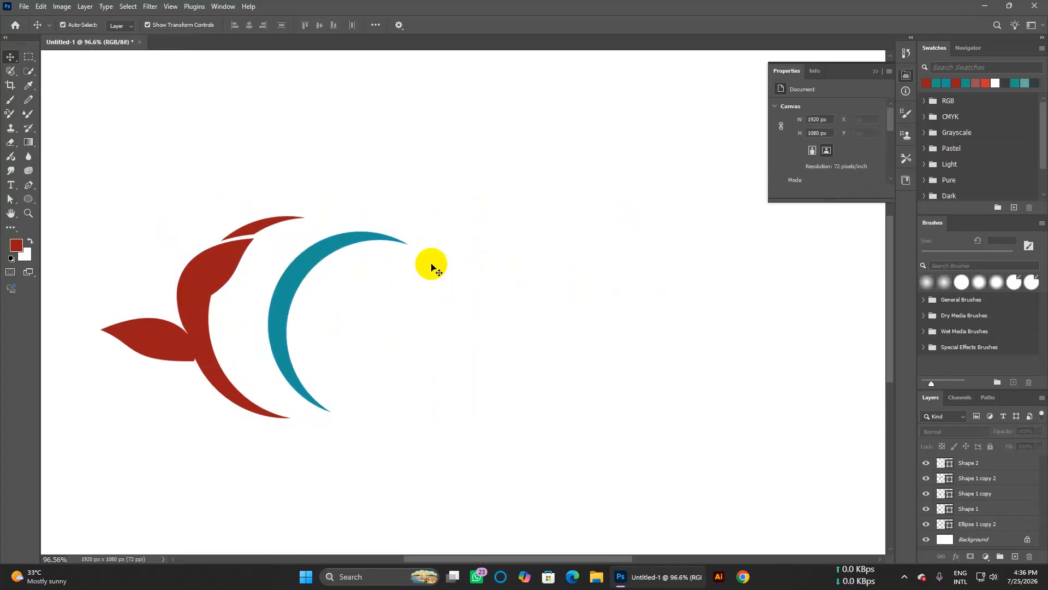
{"action": "left_click", "coordinate": [188, 263]}
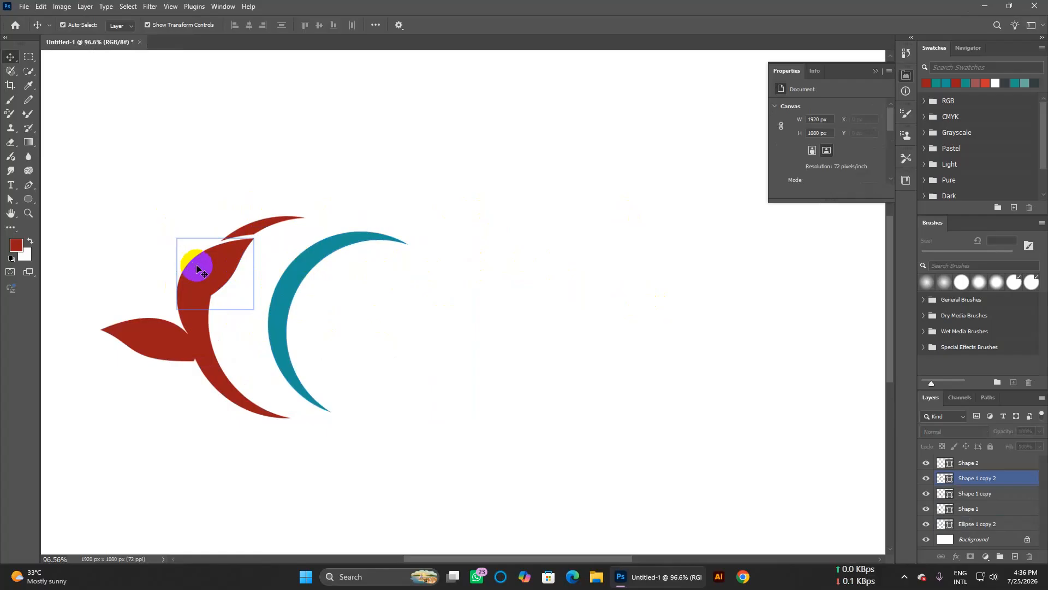
{"action": "left_click", "coordinate": [52, 210]}
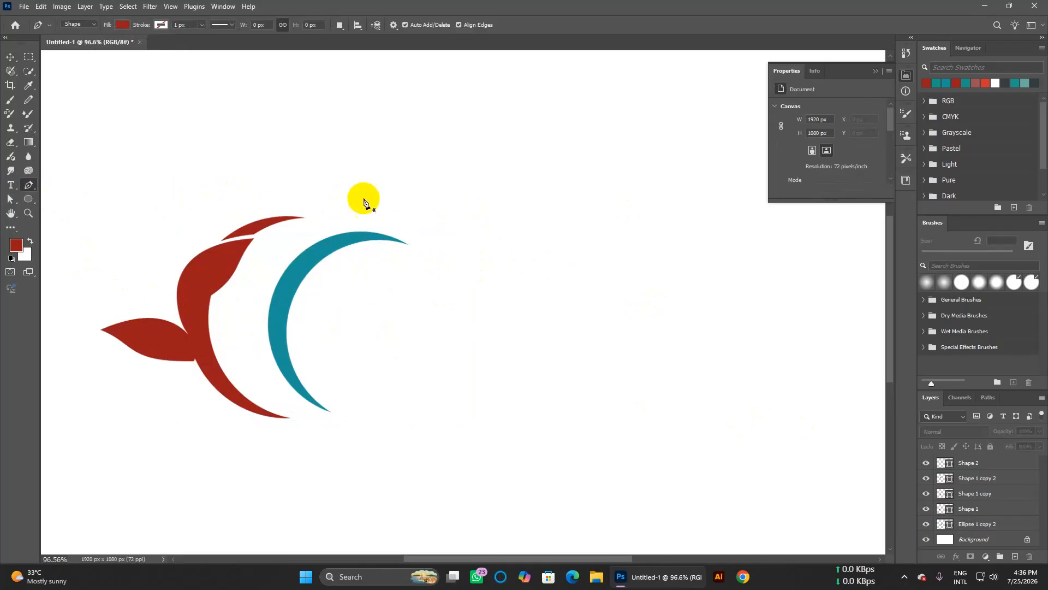
Step: Draw a curved sliver path inside the upper red leaf with the Pen tool
{"action": "left_click", "coordinate": [215, 304]}
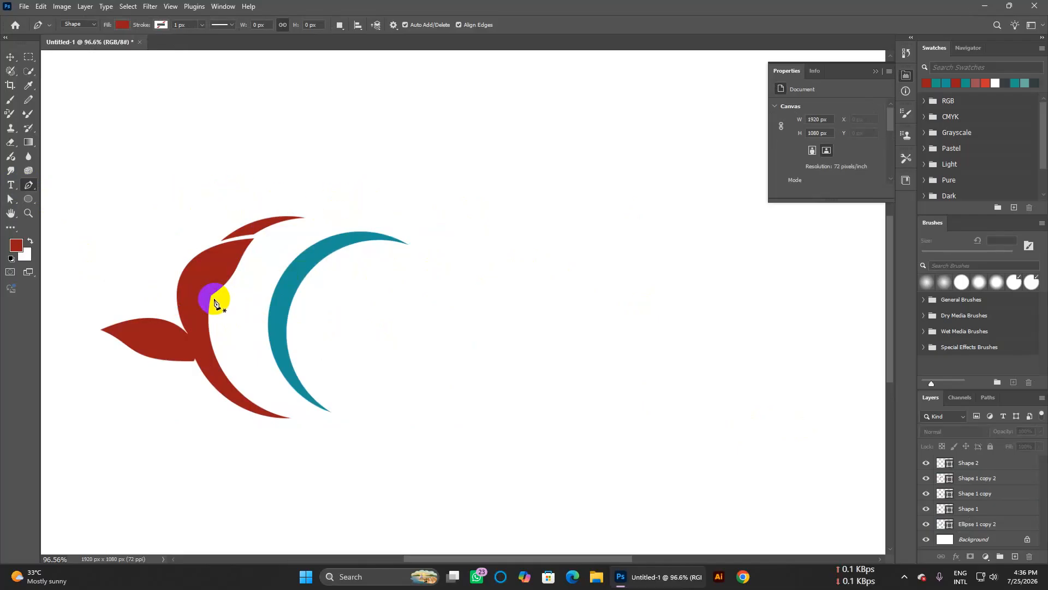
{"action": "scroll", "coordinate": [213, 298], "scroll_direction": "up", "scroll_amount": 5}
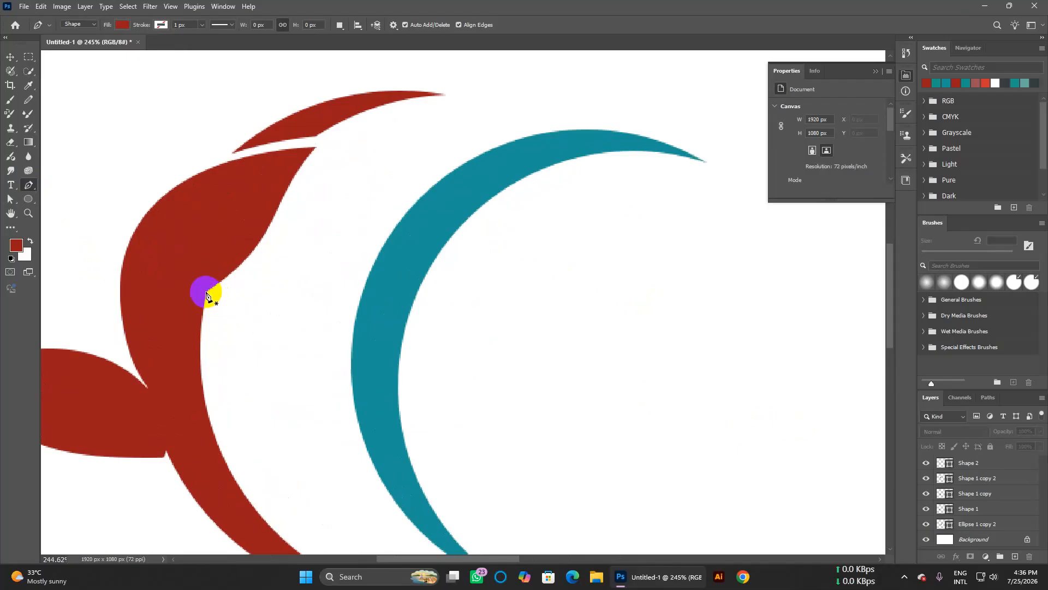
{"action": "left_click", "coordinate": [207, 292]}
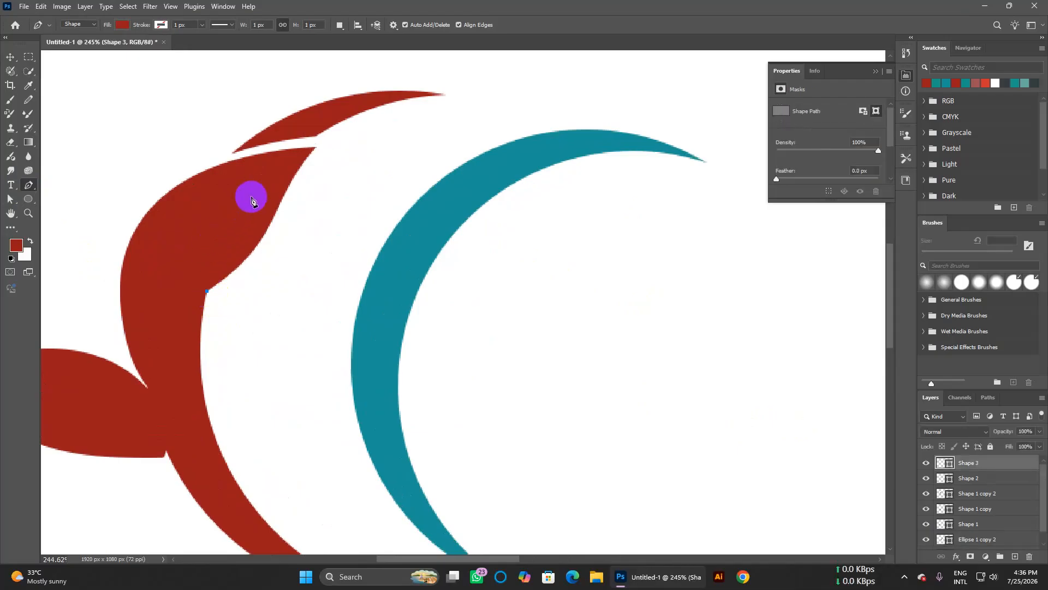
{"action": "left_click", "coordinate": [269, 185]}
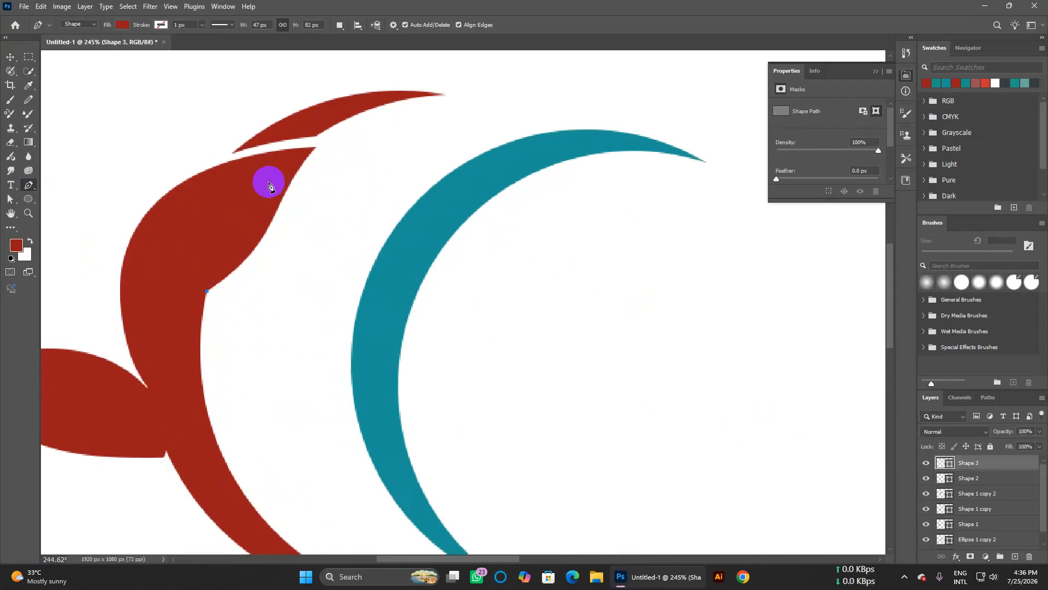
{"action": "left_click_drag", "start_coordinate": [269, 184], "coordinate": [352, 153]}
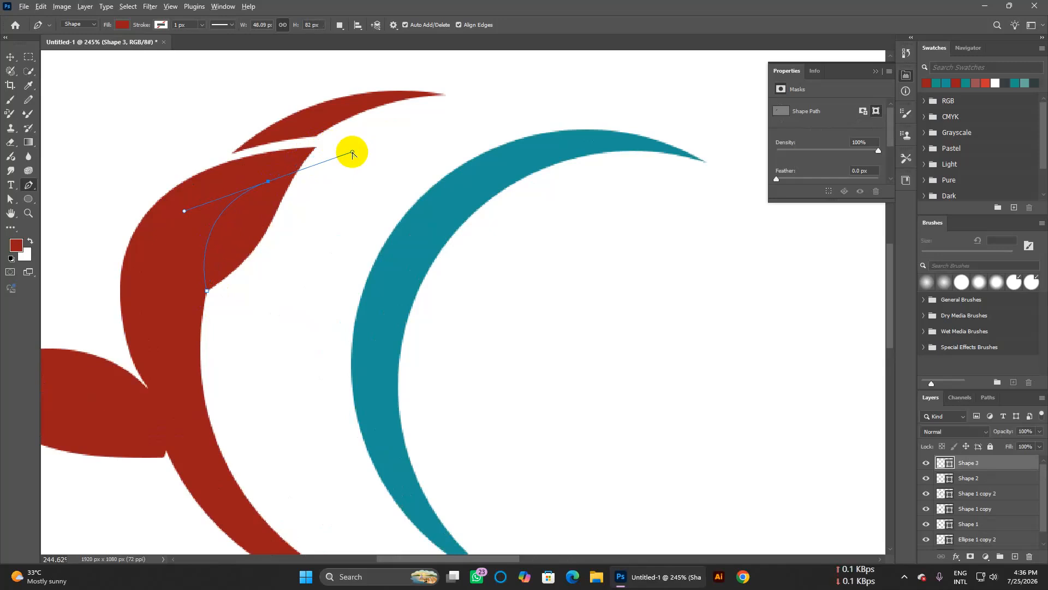
{"action": "left_click_drag", "start_coordinate": [352, 153], "coordinate": [316, 159]}
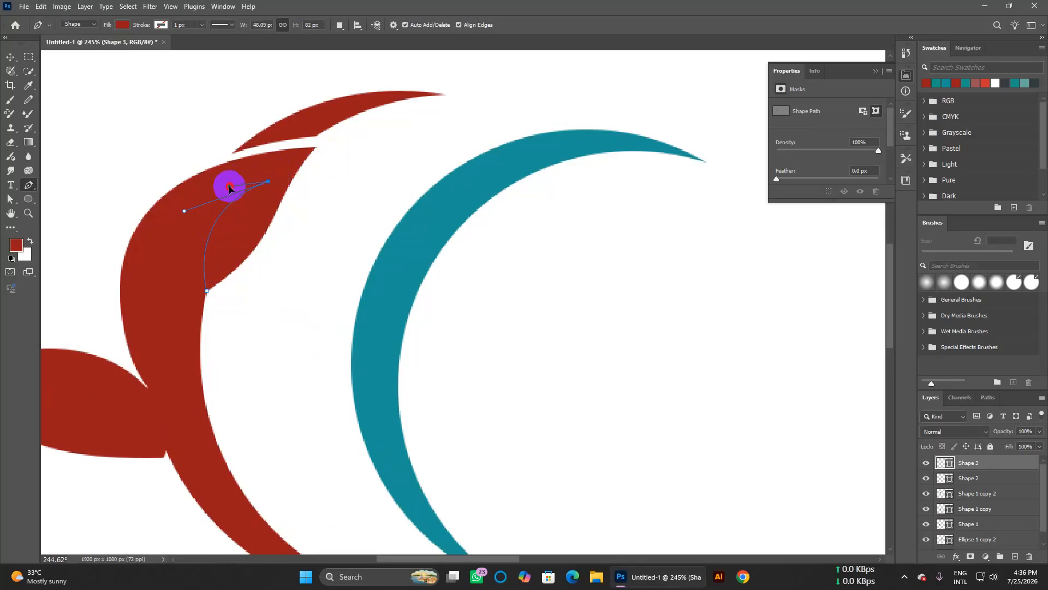
{"action": "left_click_drag", "start_coordinate": [226, 189], "coordinate": [221, 190]}
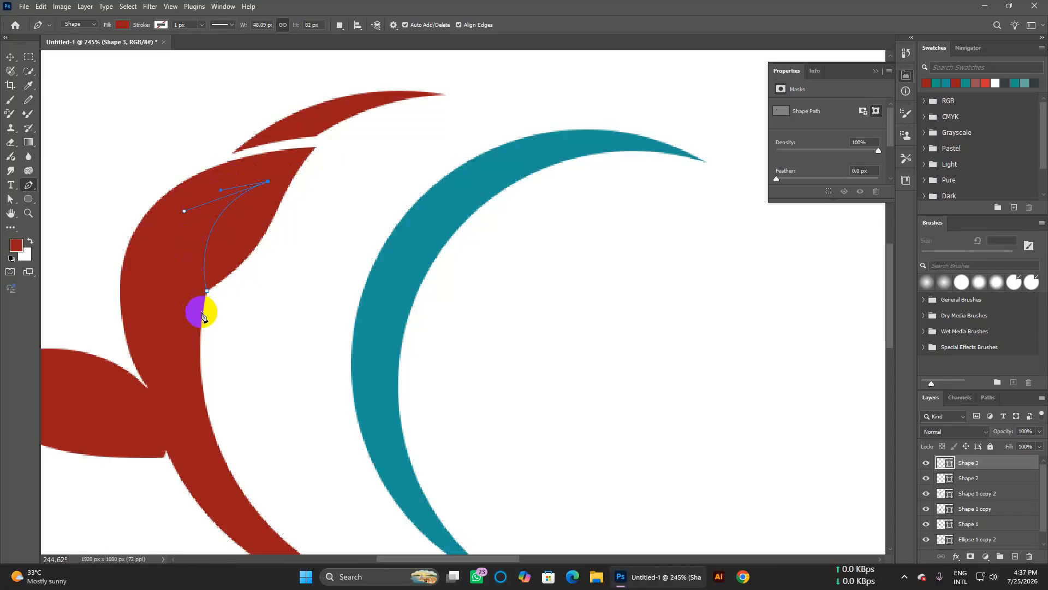
{"action": "left_click_drag", "start_coordinate": [202, 313], "coordinate": [267, 396]}
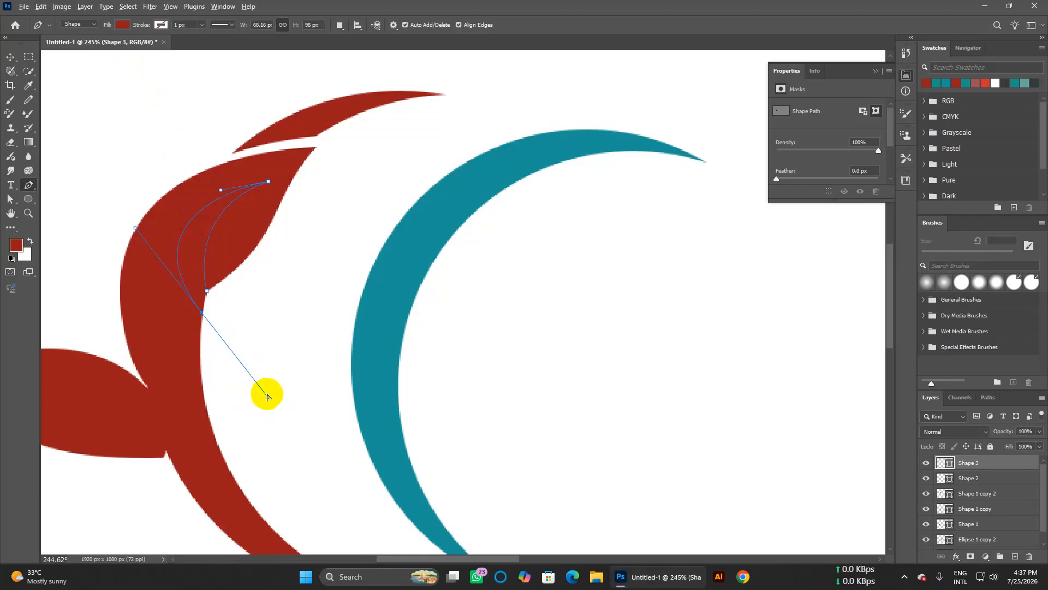
{"action": "left_click", "coordinate": [202, 314], "text": "alt"}
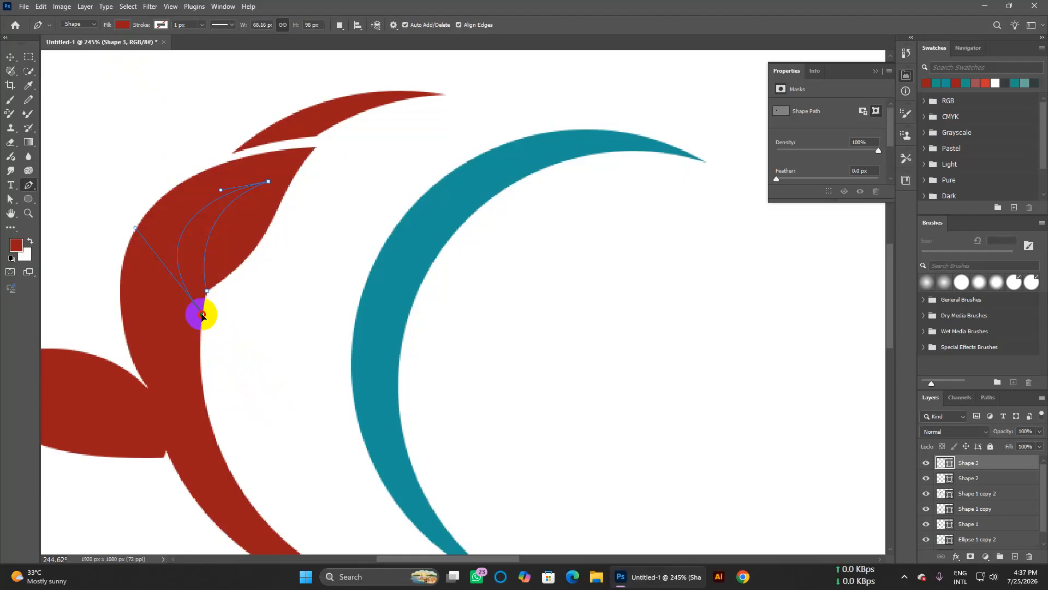
{"action": "left_click", "coordinate": [207, 291]}
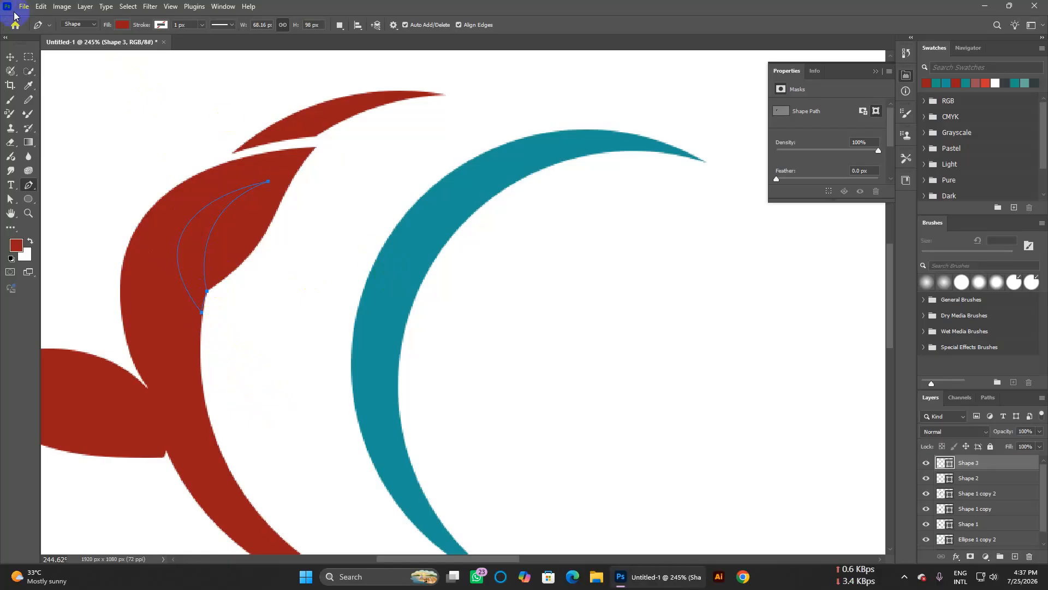
Step: Close the sliver at its start point and fill the new Shape 3 with white
{"action": "left_click", "coordinate": [122, 26]}
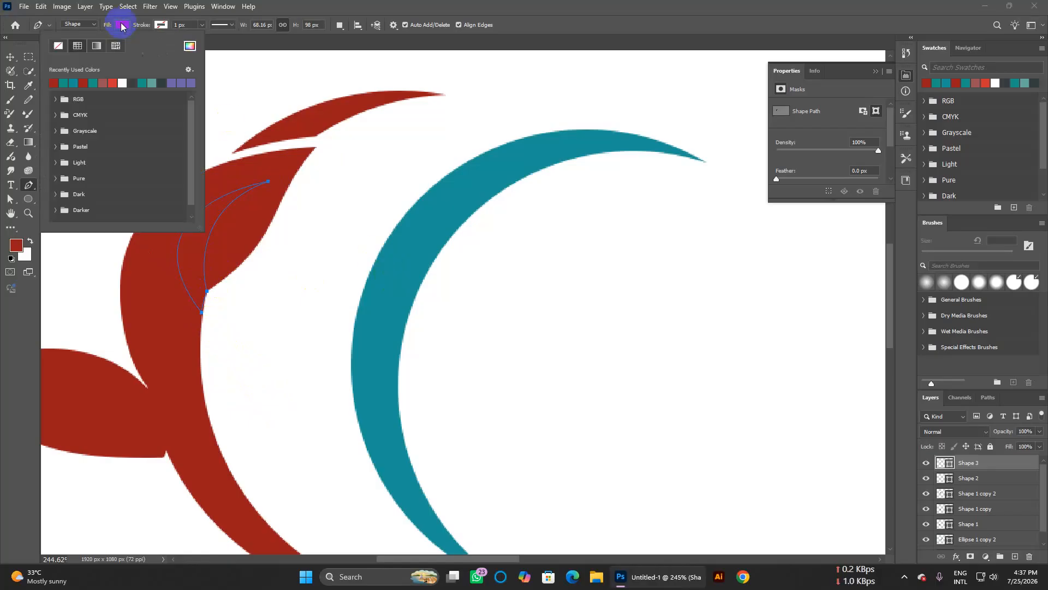
{"action": "left_click", "coordinate": [123, 82]}
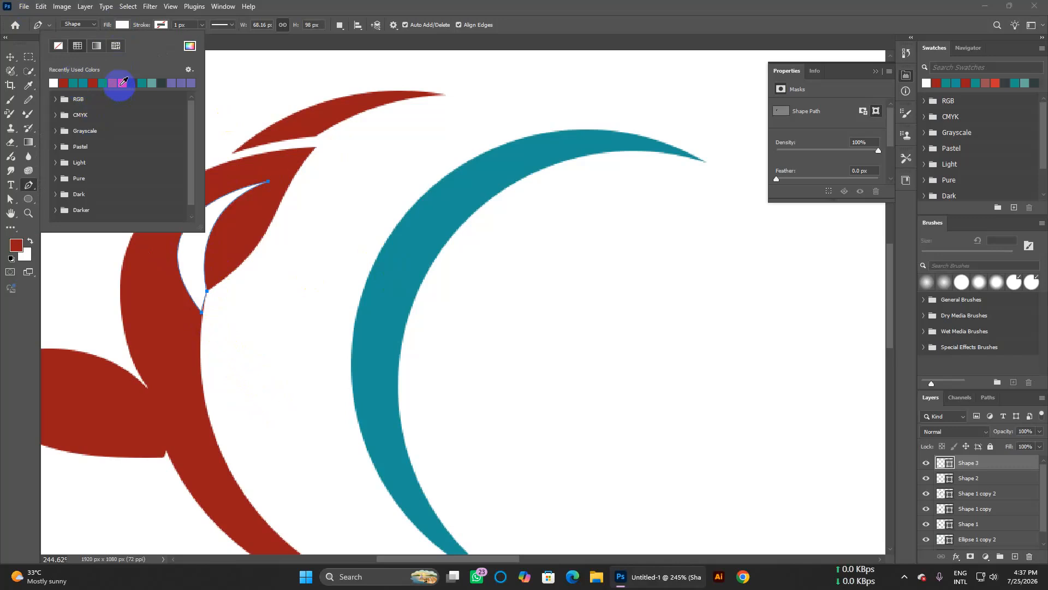
{"action": "left_click", "coordinate": [190, 37]}
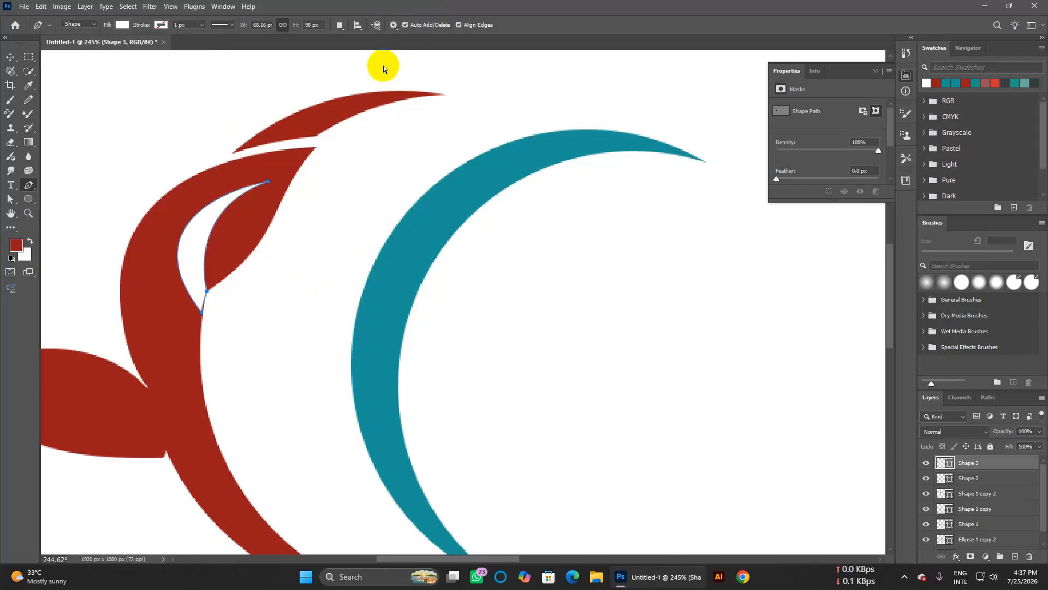
{"action": "key", "text": "ctrl+z"}
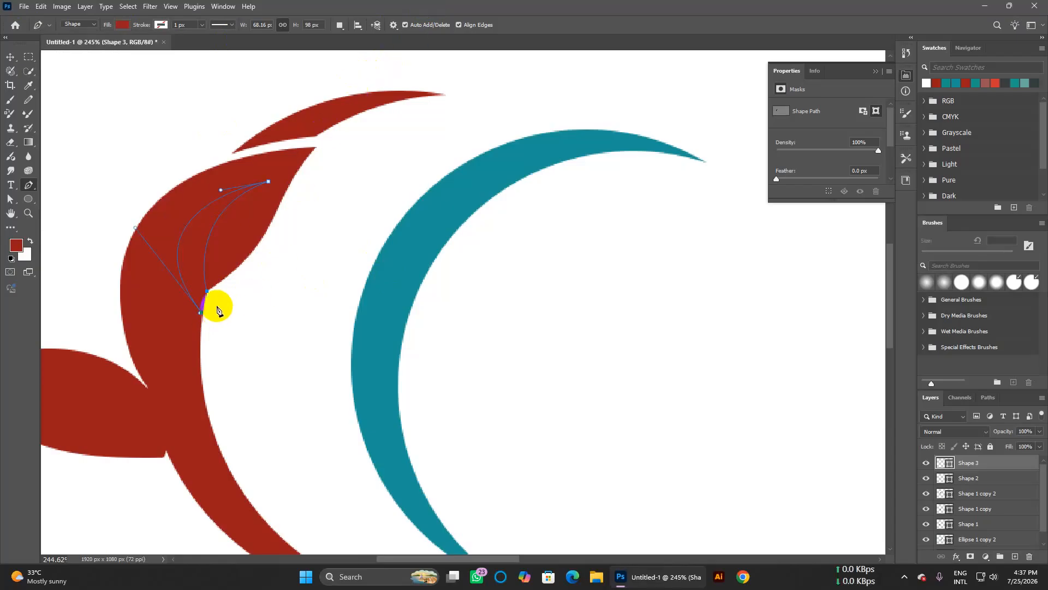
{"action": "left_click", "coordinate": [207, 292]}
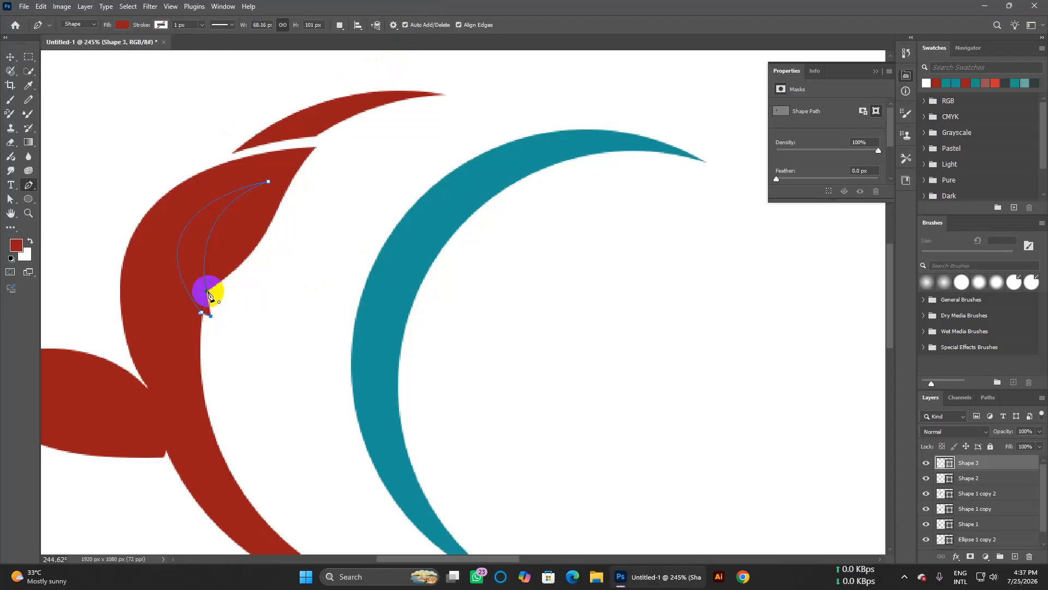
{"action": "left_click", "coordinate": [207, 294]}
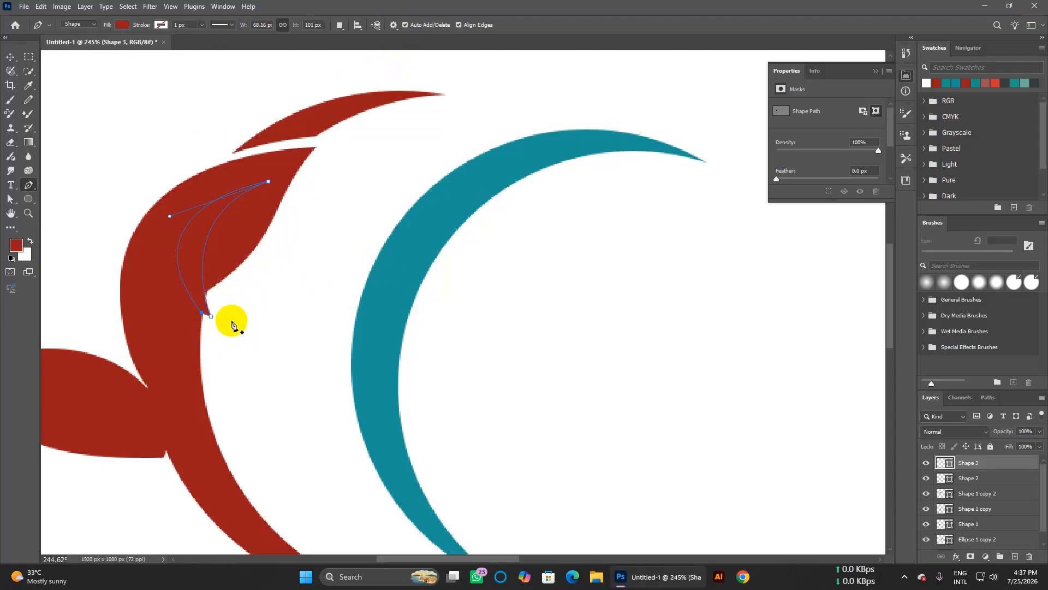
{"action": "left_click", "coordinate": [122, 25]}
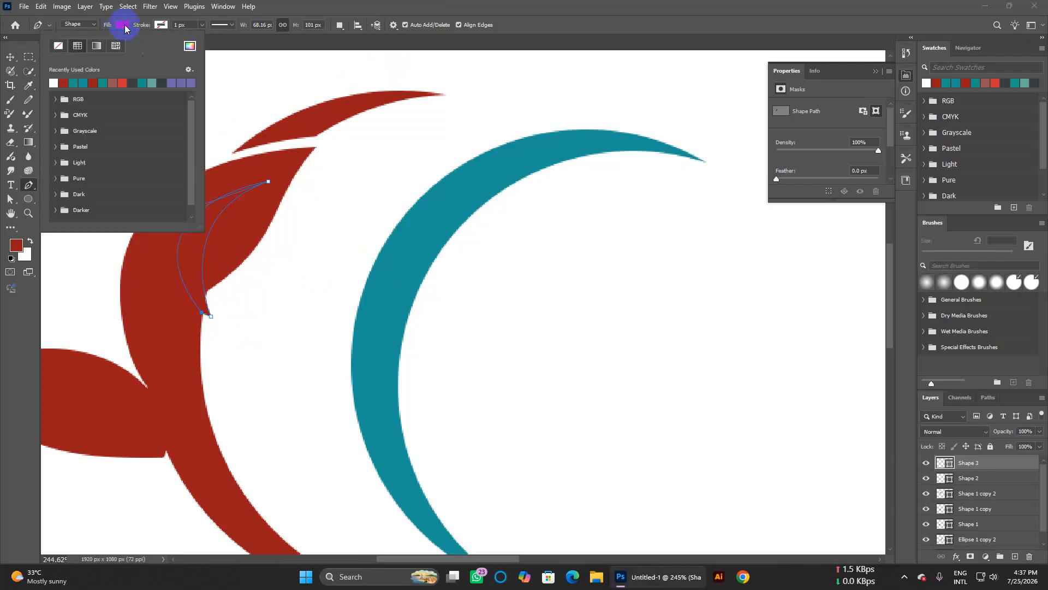
{"action": "left_click", "coordinate": [54, 83]}
{"action": "key", "text": "Return"}
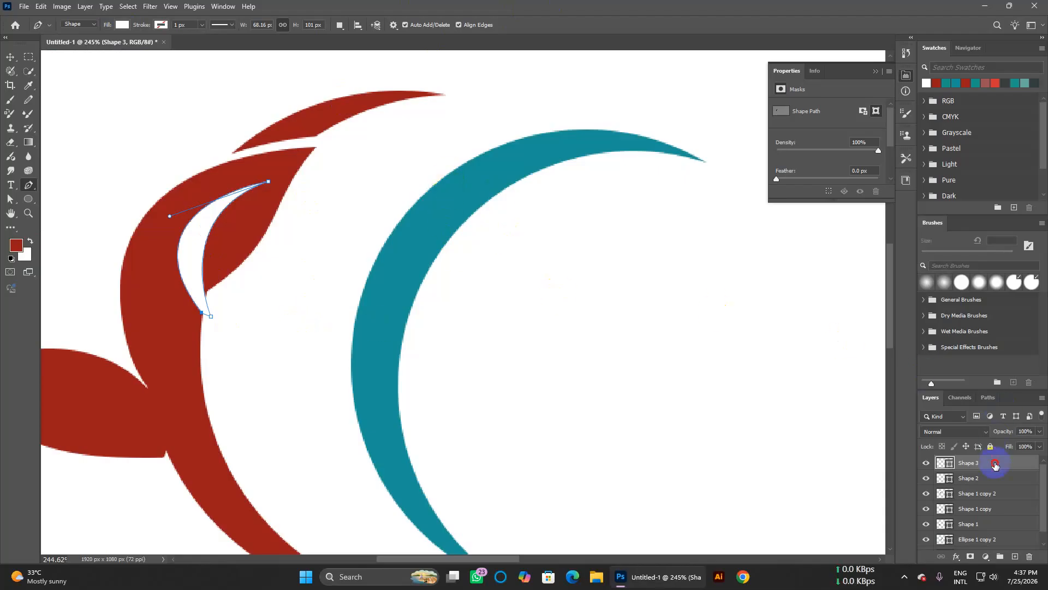
{"action": "left_click", "coordinate": [10, 57]}
{"action": "left_click", "coordinate": [772, 409]}
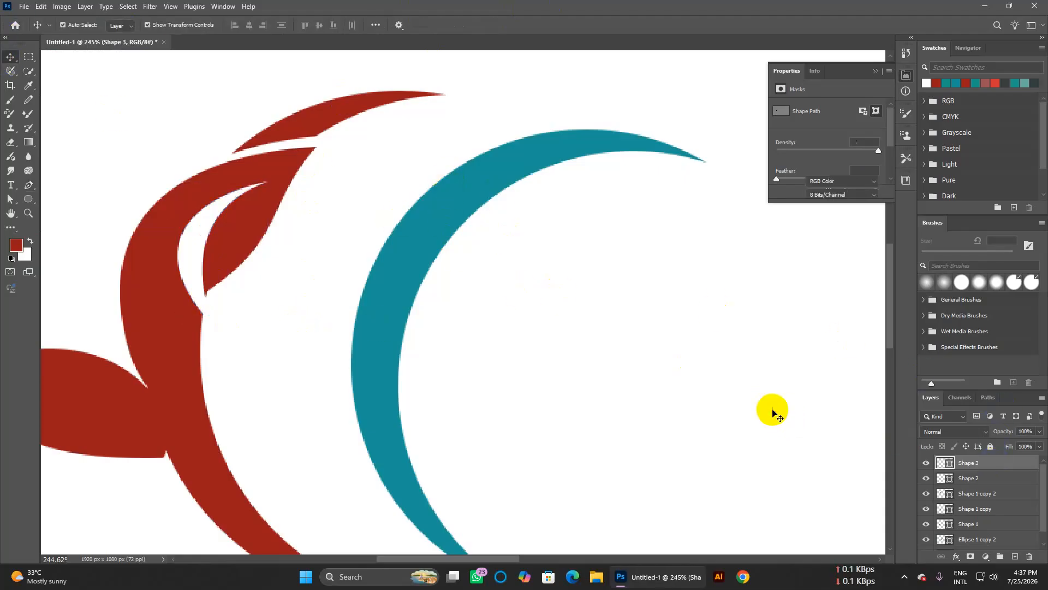
Step: Draw a curved sliver path inside the lower left leaf with the Pen tool
{"action": "scroll", "coordinate": [630, 328], "scroll_direction": "down", "scroll_amount": 2}
{"action": "scroll", "coordinate": [628, 327], "scroll_direction": "right", "scroll_amount": 2}
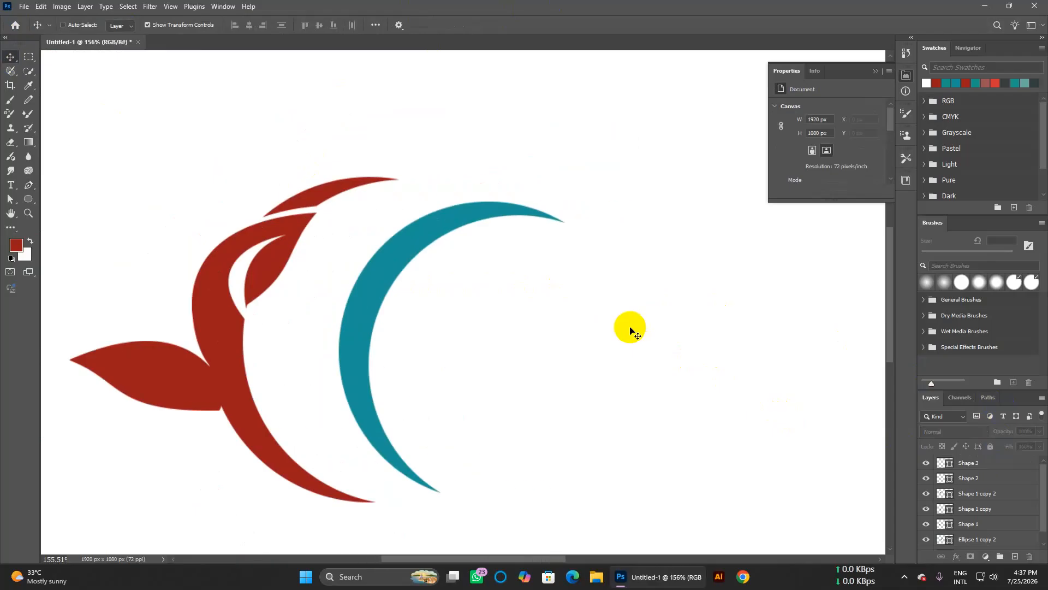
{"action": "left_click", "coordinate": [217, 371]}
{"action": "left_click", "coordinate": [212, 403]}
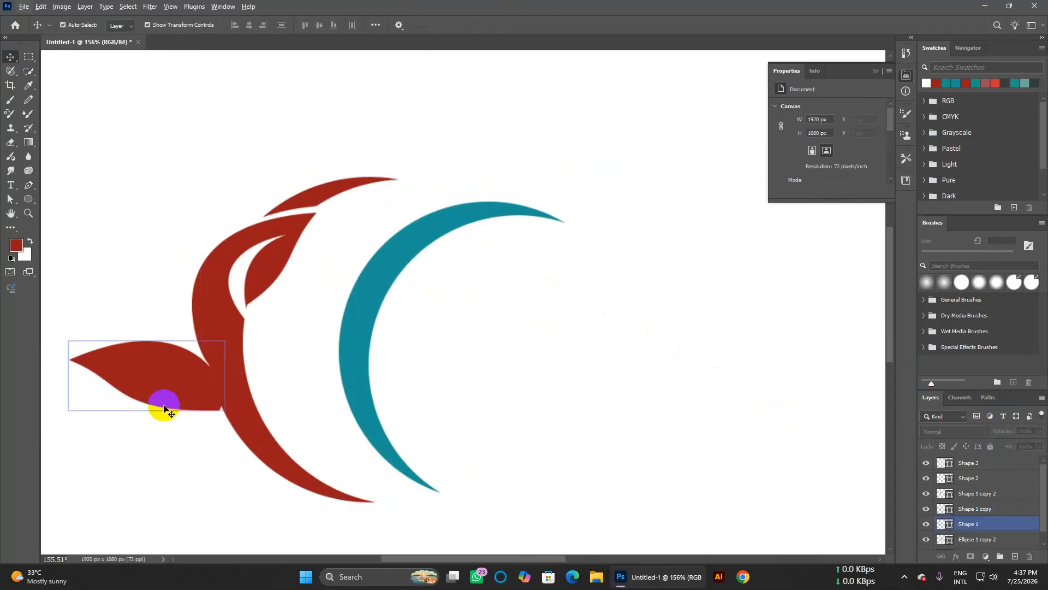
{"action": "left_click", "coordinate": [70, 157]}
{"action": "left_click", "coordinate": [30, 186]}
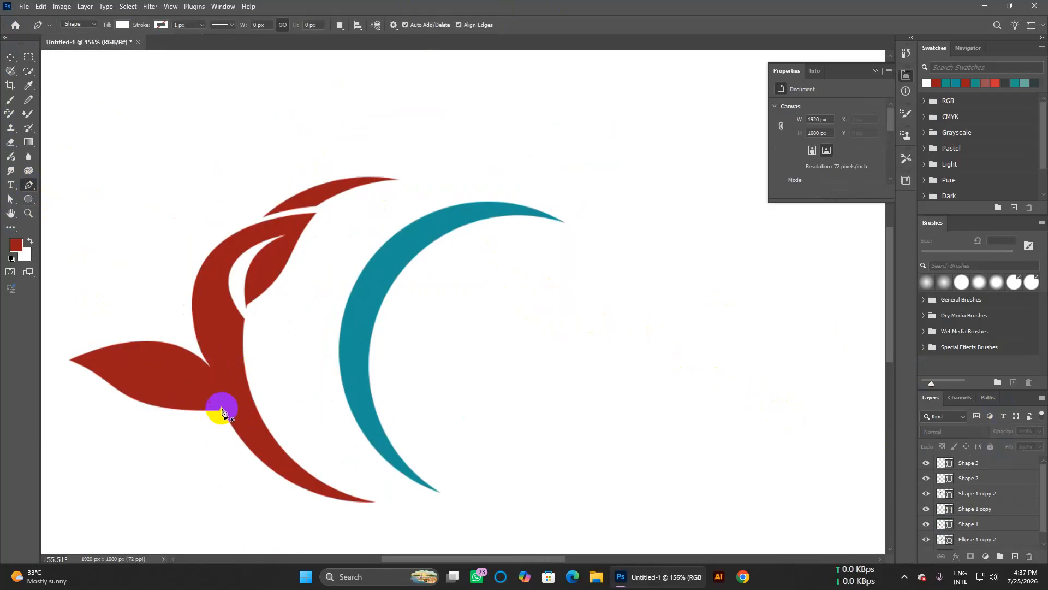
{"action": "left_click", "coordinate": [220, 406]}
{"action": "left_click", "coordinate": [118, 371]}
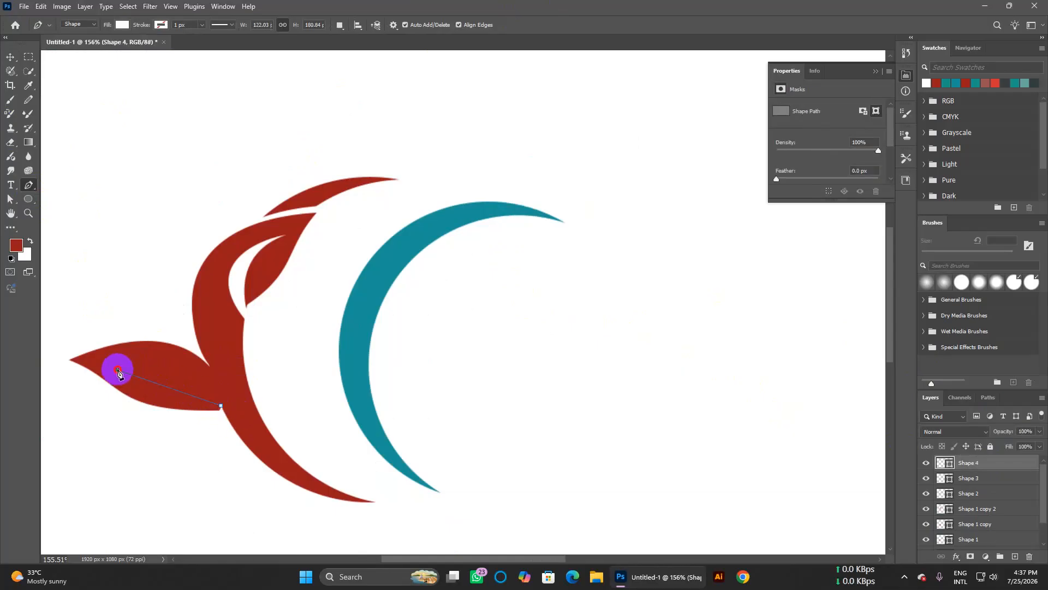
{"action": "left_click_drag", "start_coordinate": [87, 374], "coordinate": [43, 371]}
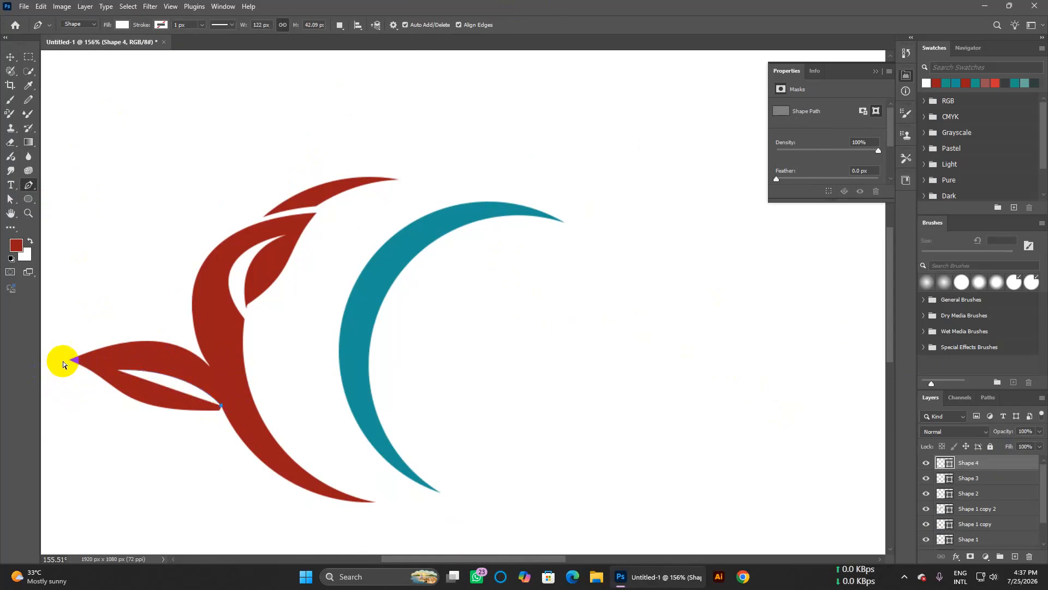
{"action": "left_click", "coordinate": [63, 362]}
{"action": "left_click_drag", "start_coordinate": [127, 362], "coordinate": [49, 357]}
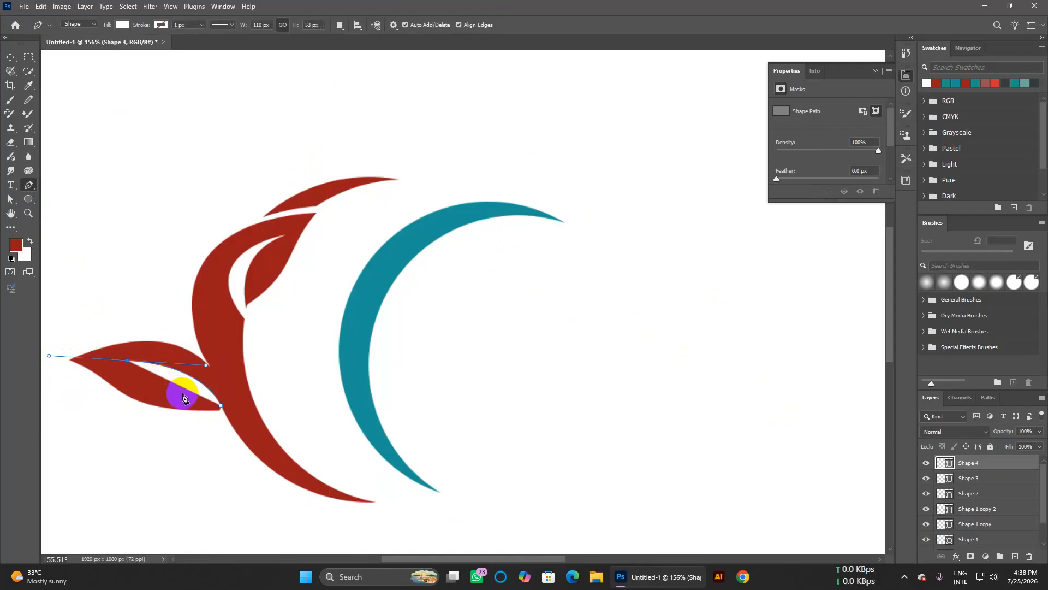
{"action": "left_click", "coordinate": [221, 404]}
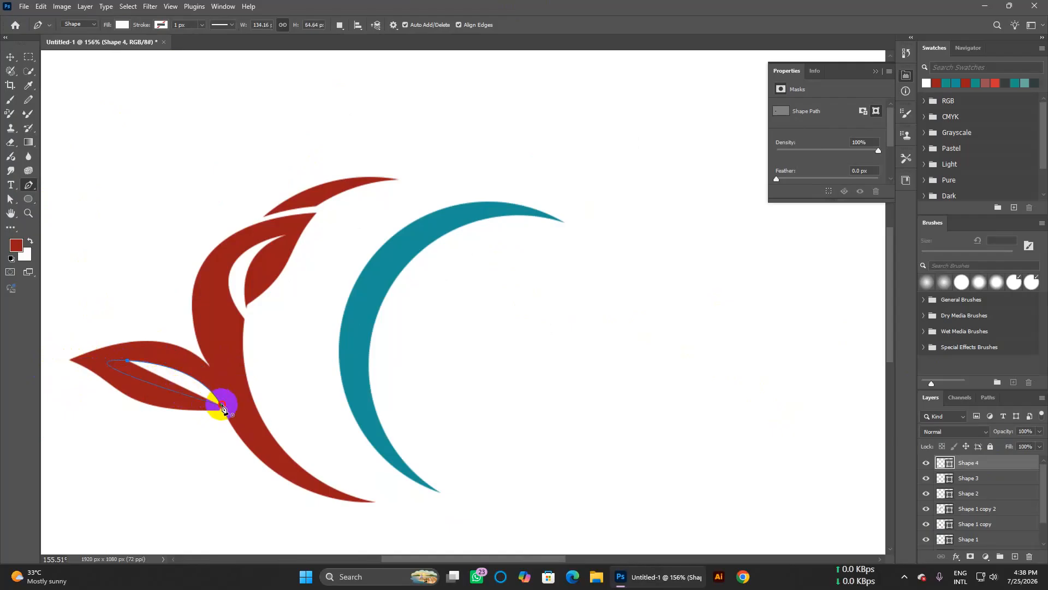
Step: Rework the sliver's closing segment, undoing misplaced anchors and a stray shape, leaving white Shape 4
{"action": "key", "text": "ctrl+z"}
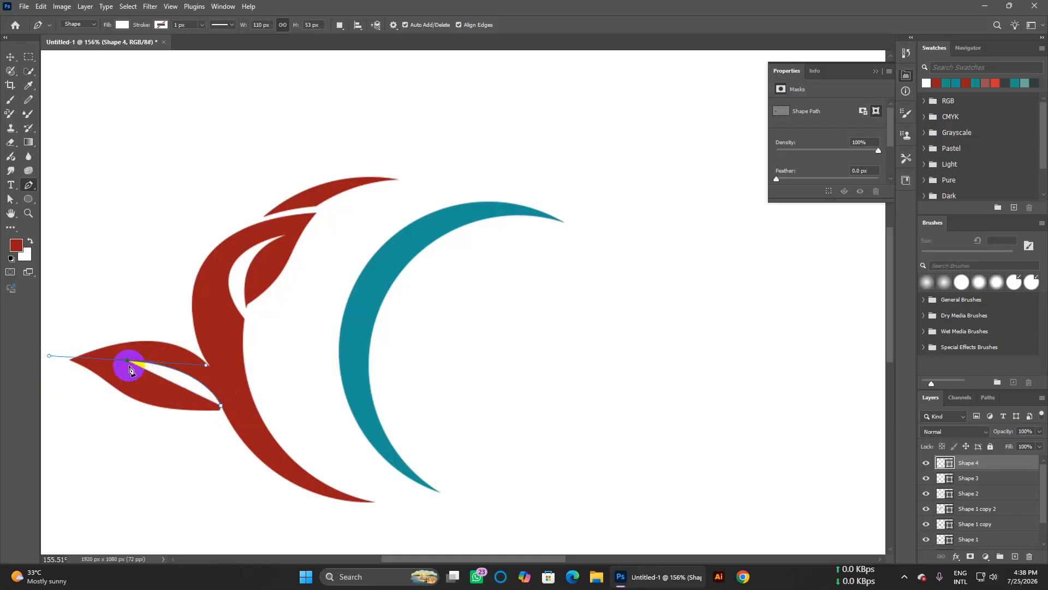
{"action": "left_click_drag", "start_coordinate": [49, 357], "coordinate": [121, 373]}
{"action": "left_click", "coordinate": [238, 404]}
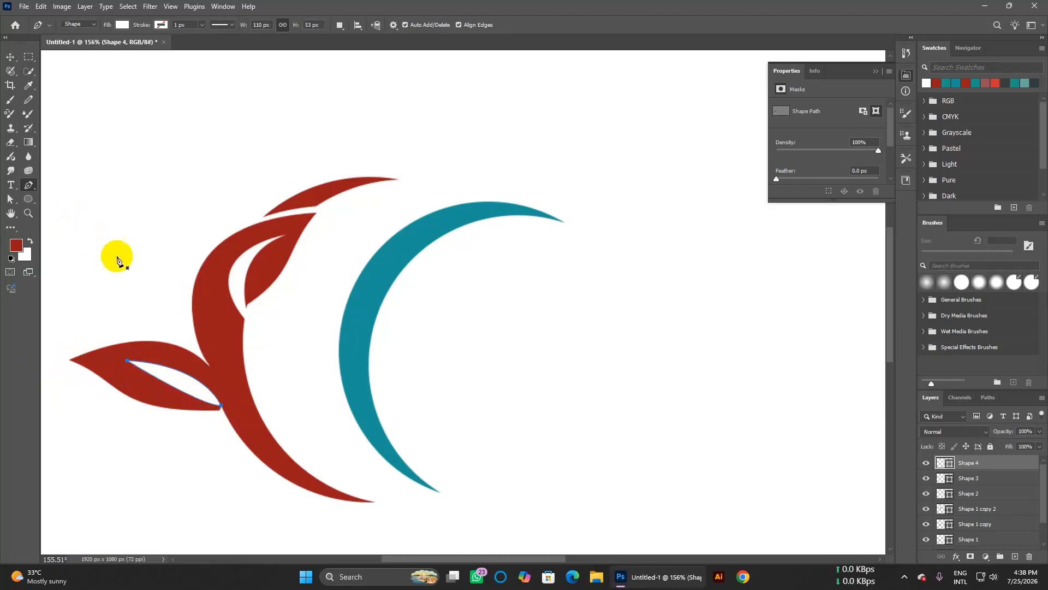
{"action": "key", "text": "ctrl+z"}
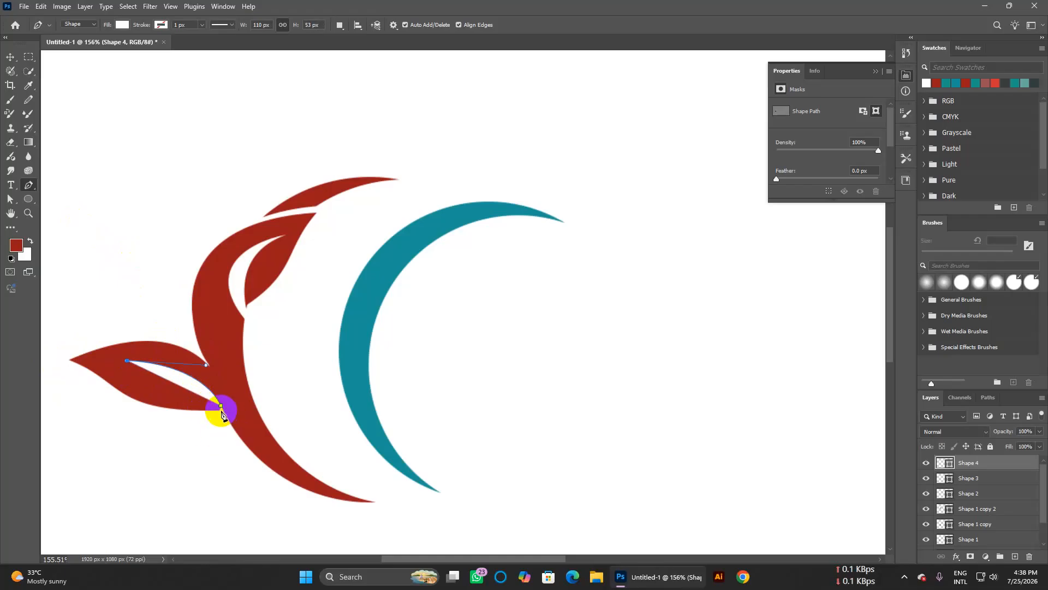
{"action": "mouse_move", "coordinate": [222, 409]}
{"action": "left_mouse_down"}
{"action": "mouse_move", "coordinate": [255, 418]}
{"action": "mouse_move", "coordinate": [215, 408]}
{"action": "mouse_move", "coordinate": [244, 413]}
{"action": "mouse_move", "coordinate": [231, 411]}
{"action": "left_mouse_up"}
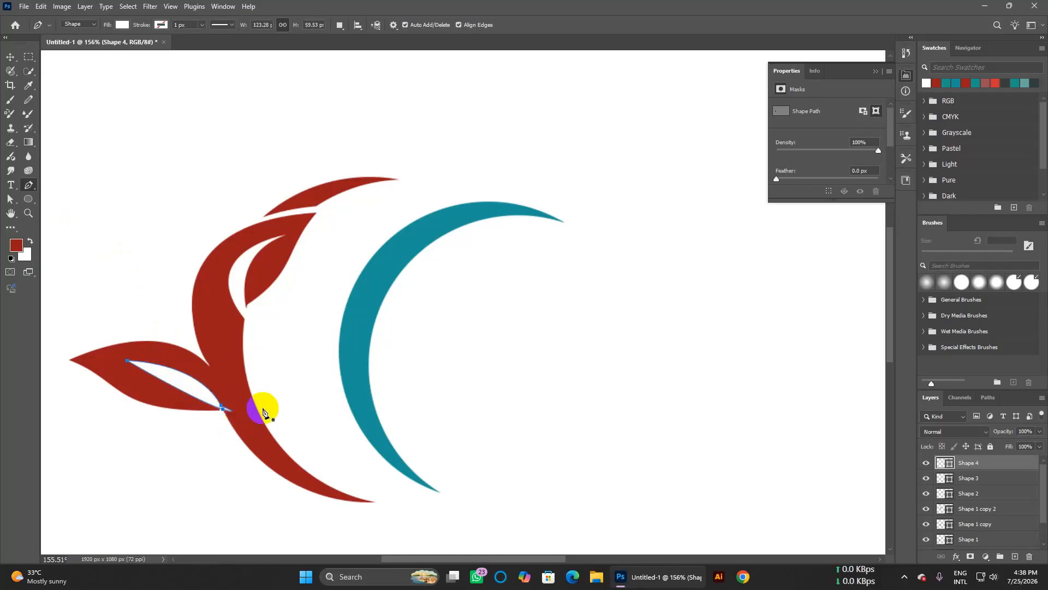
{"action": "key", "text": "ctrl+z"}
{"action": "left_click", "coordinate": [221, 407]}
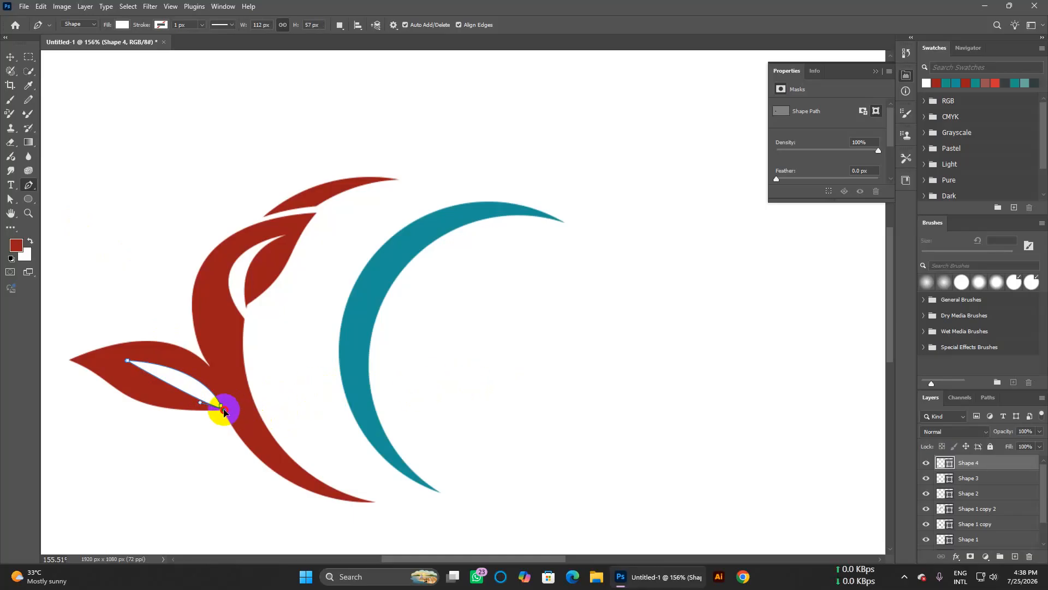
{"action": "left_click", "coordinate": [204, 142]}
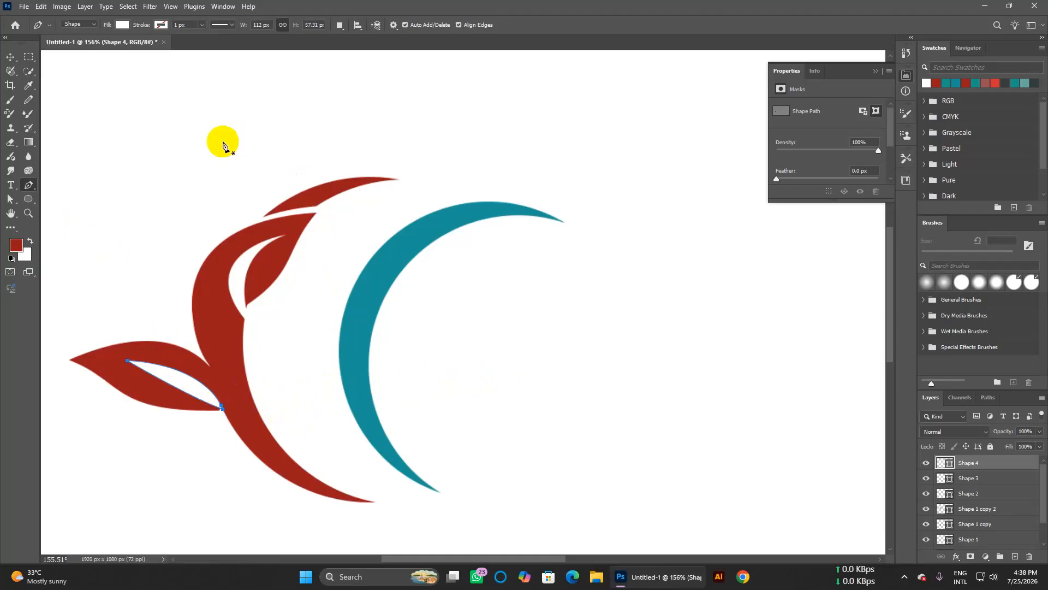
{"action": "key", "text": "ctrl+z"}
{"action": "left_click", "coordinate": [10, 57]}
Step: Move the teal crescent left until it sits right against the red leaf shape
{"action": "left_click", "coordinate": [206, 168]}
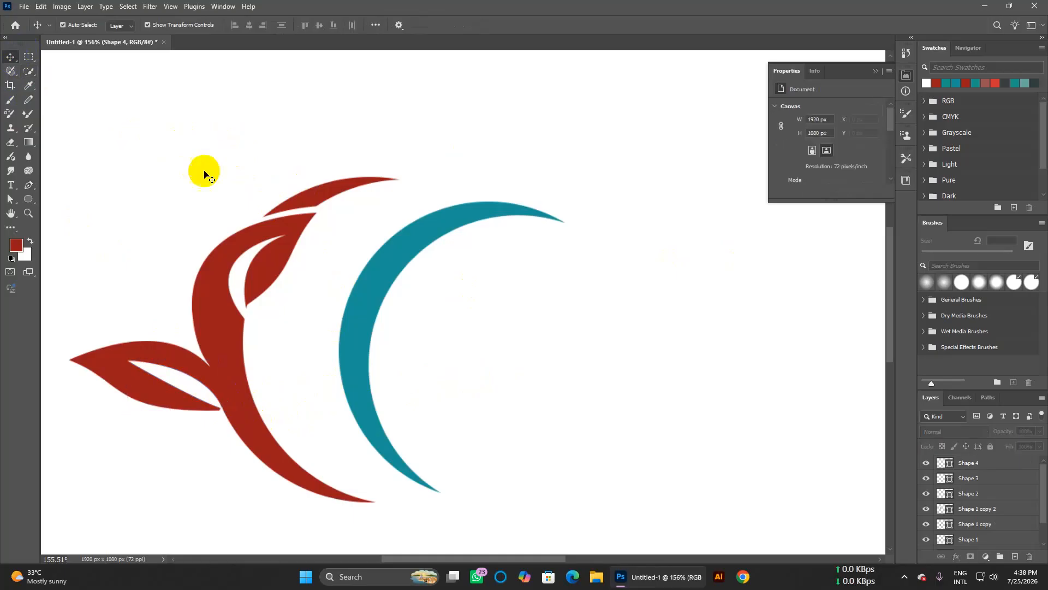
{"action": "scroll", "coordinate": [277, 184], "scroll_direction": "down", "scroll_amount": 3}
{"action": "scroll", "coordinate": [276, 185], "scroll_direction": "down", "scroll_amount": 3}
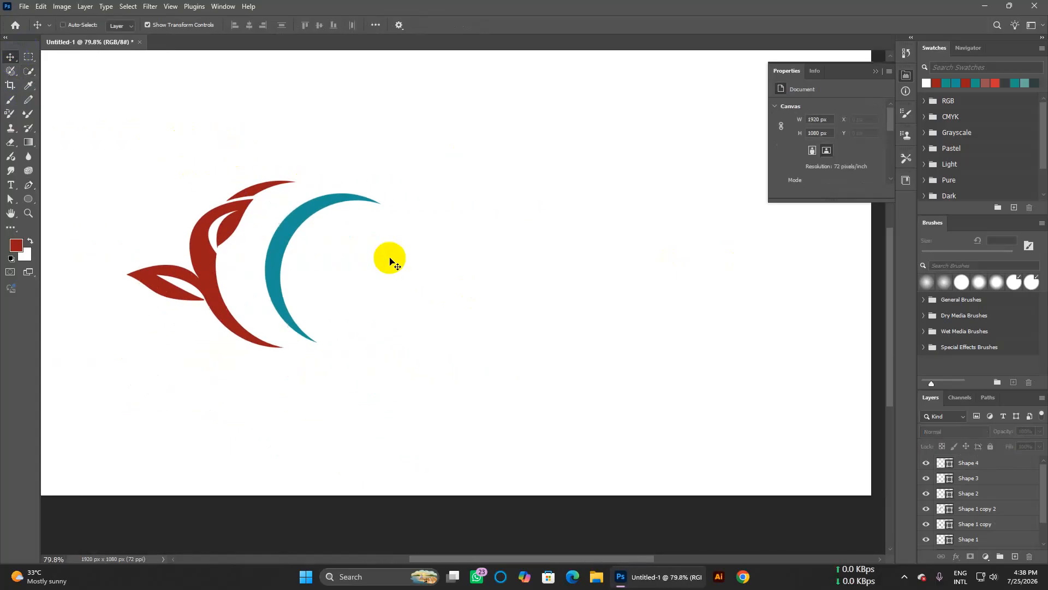
{"action": "scroll", "coordinate": [390, 276], "scroll_direction": "up", "scroll_amount": 2}
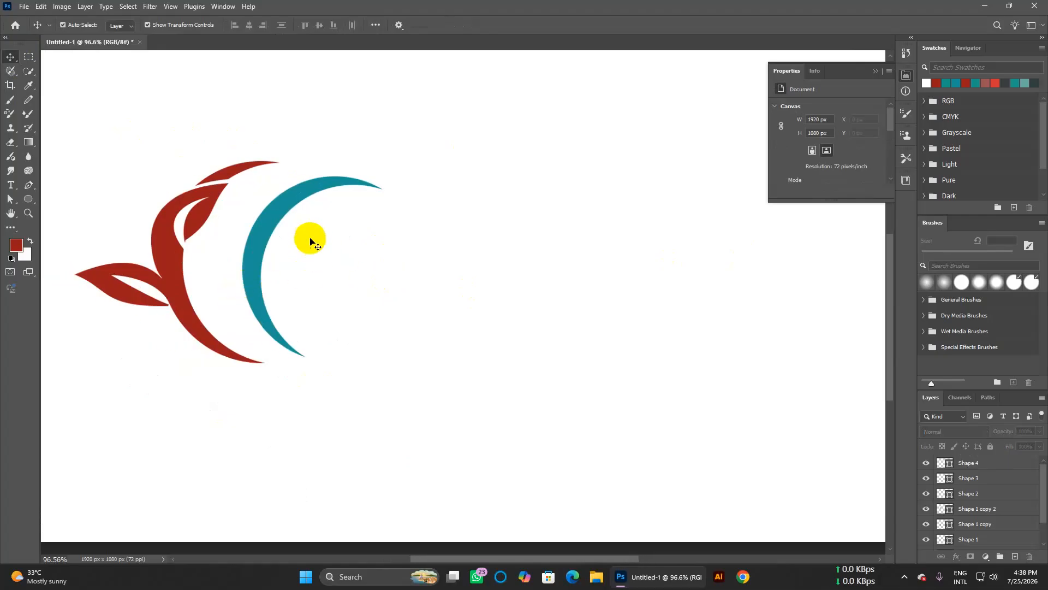
{"action": "left_click_drag", "start_coordinate": [271, 218], "coordinate": [227, 217]}
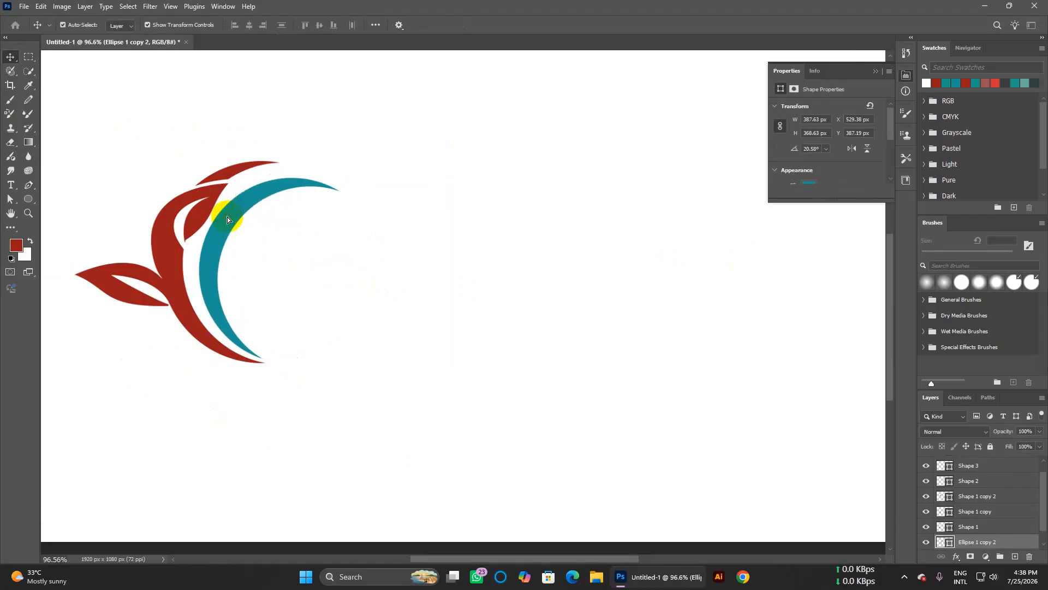
{"action": "left_click", "coordinate": [515, 234]}
{"action": "left_click", "coordinate": [181, 222]}
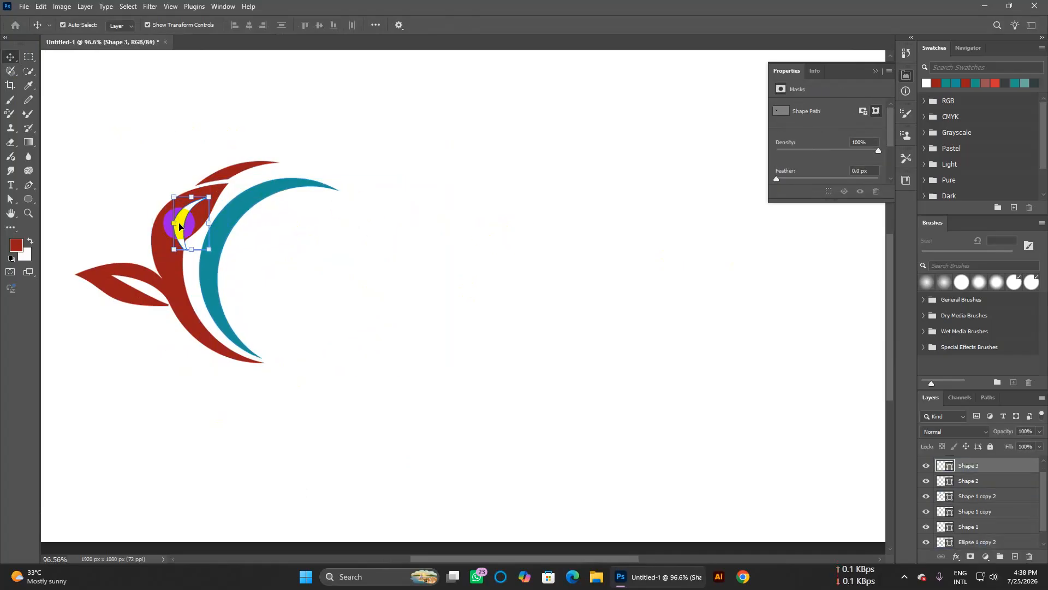
{"action": "left_click", "coordinate": [159, 240], "text": "shift"}
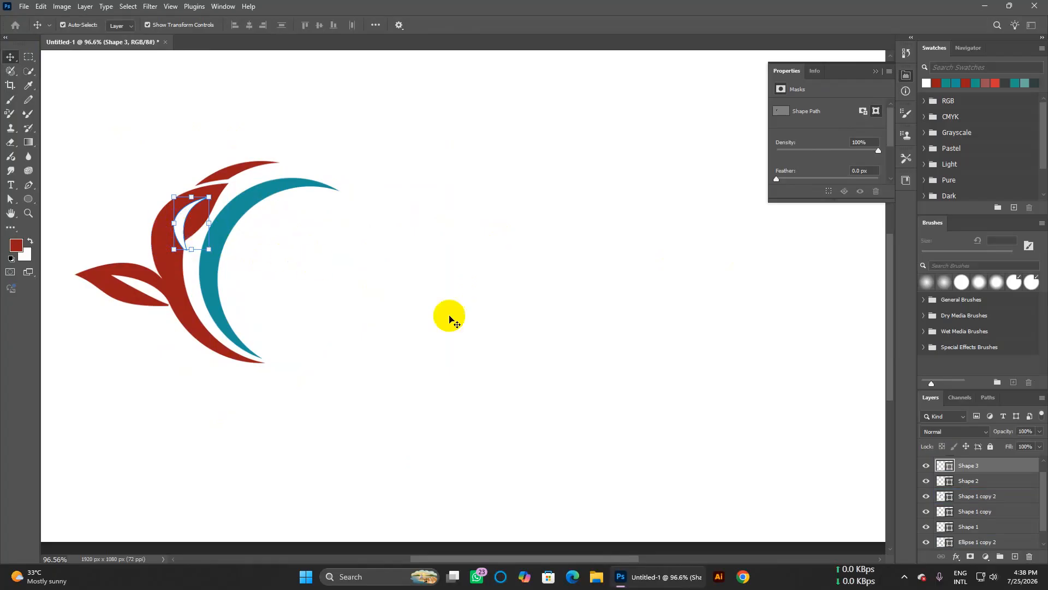
{"action": "left_click_drag", "start_coordinate": [187, 223], "coordinate": [179, 223]}
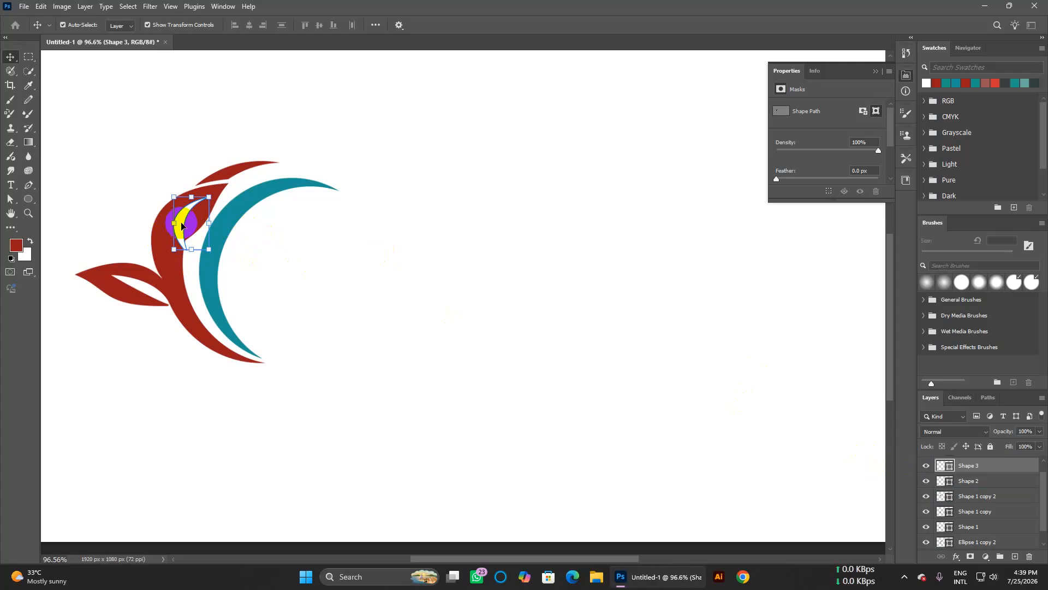
Step: Recolour the upper leaf sliver light teal
{"action": "double_click", "coordinate": [949, 467]}
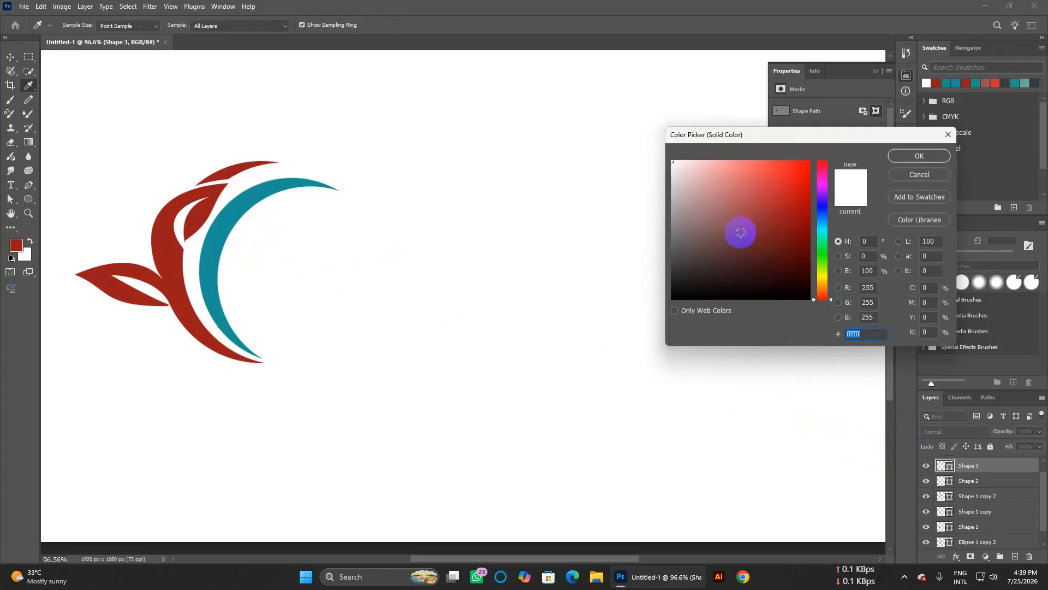
{"action": "left_click", "coordinate": [823, 233]}
{"action": "left_click", "coordinate": [743, 187]}
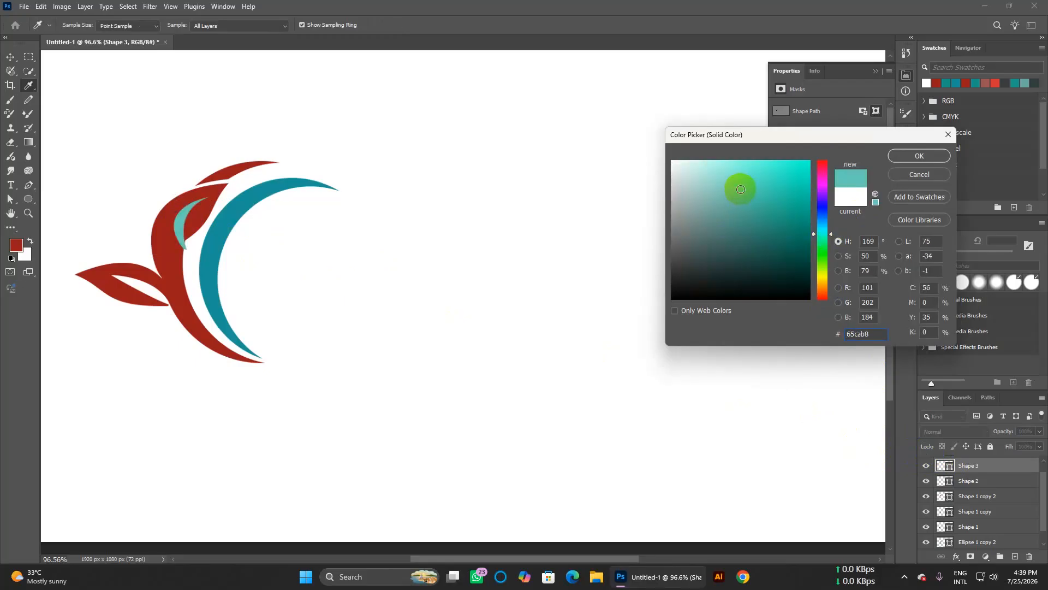
{"action": "left_click", "coordinate": [919, 155]}
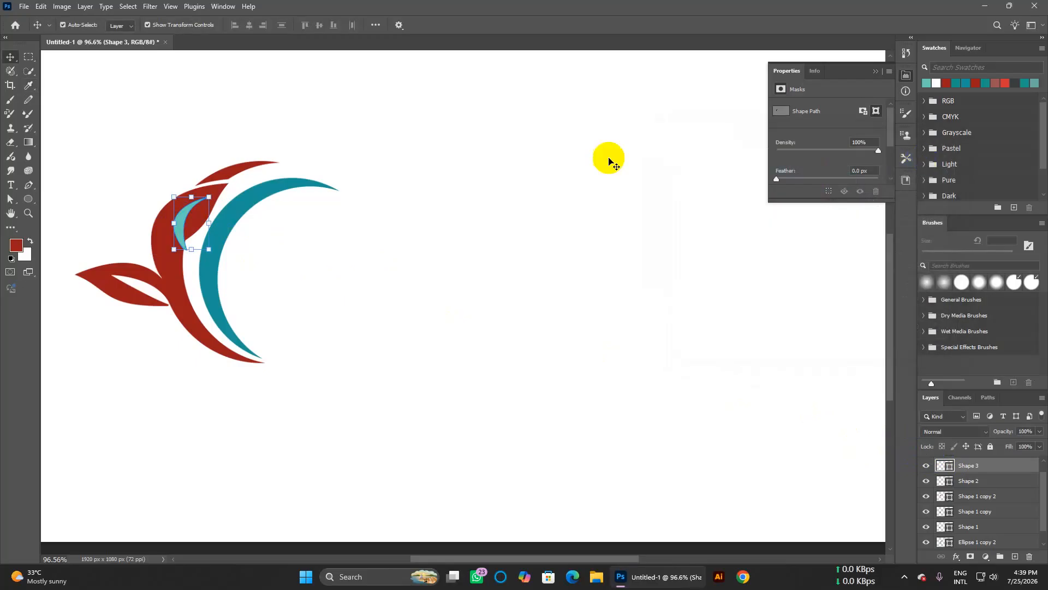
Step: Recolour the lower leaf sliver deep blue
{"action": "left_click", "coordinate": [141, 288]}
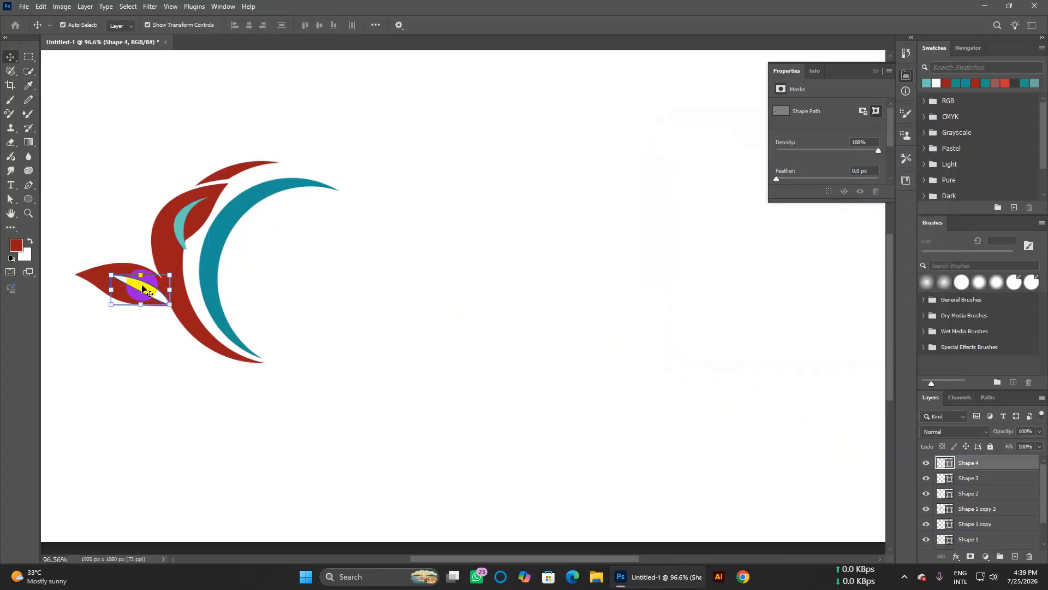
{"action": "double_click", "coordinate": [945, 462]}
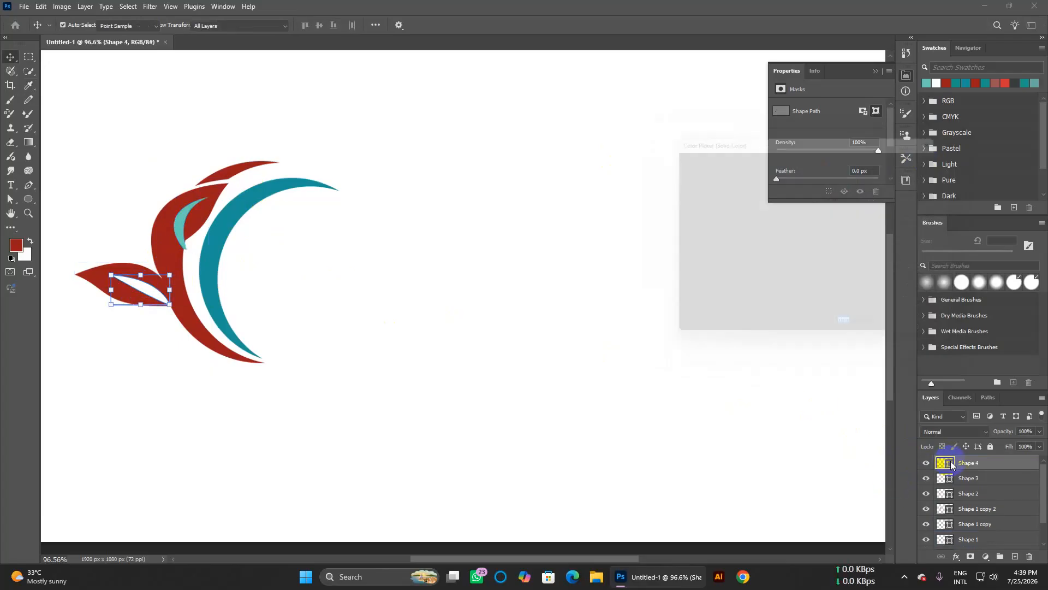
{"action": "left_click", "coordinate": [814, 234]}
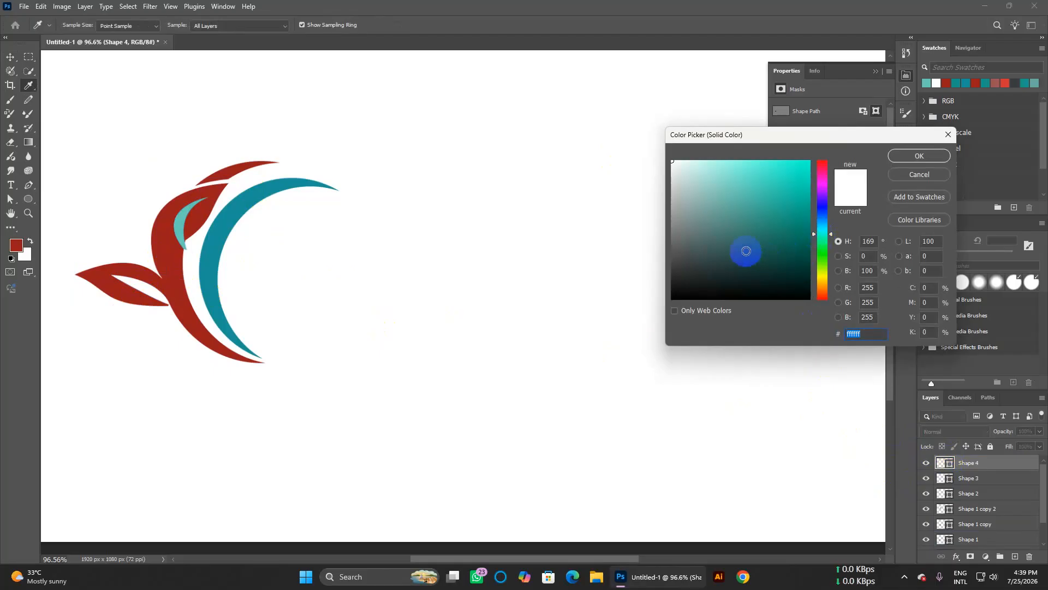
{"action": "left_click", "coordinate": [779, 198]}
{"action": "left_click", "coordinate": [762, 211]}
{"action": "left_click_drag", "start_coordinate": [814, 233], "coordinate": [814, 208]}
{"action": "left_click", "coordinate": [785, 202]}
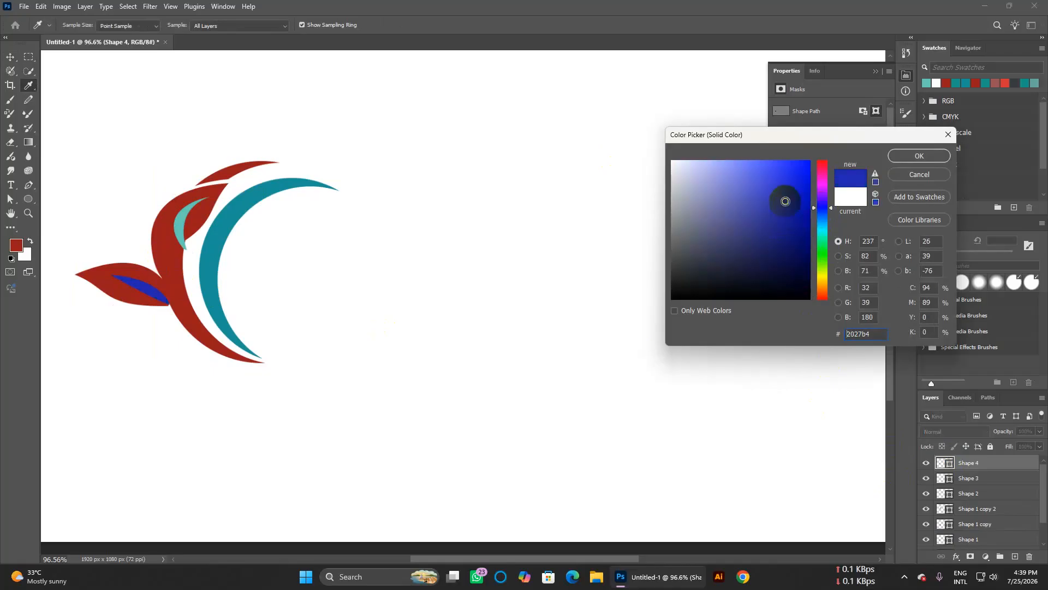
{"action": "left_click", "coordinate": [922, 155]}
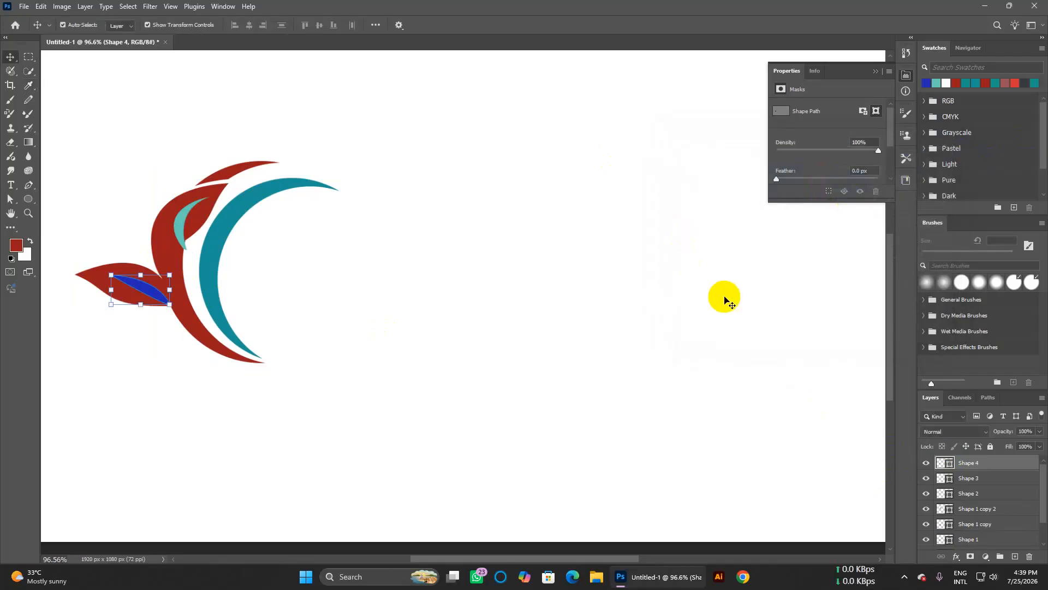
Step: Select the upper teal sliver together with the teal crescent layer
{"action": "left_click", "coordinate": [382, 256]}
{"action": "left_click", "coordinate": [177, 230]}
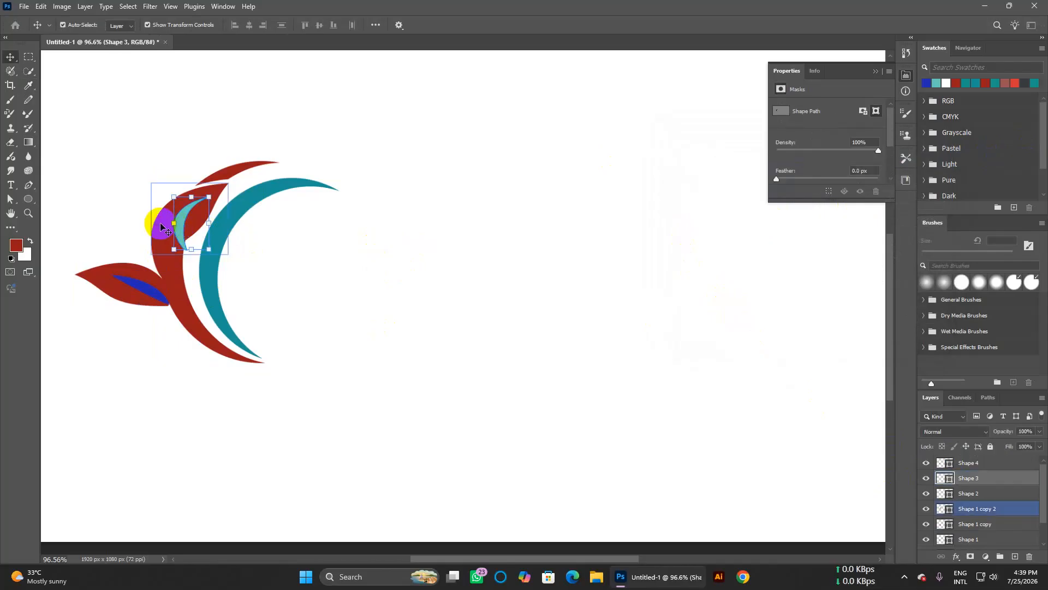
{"action": "left_click", "coordinate": [981, 511], "text": "ctrl"}
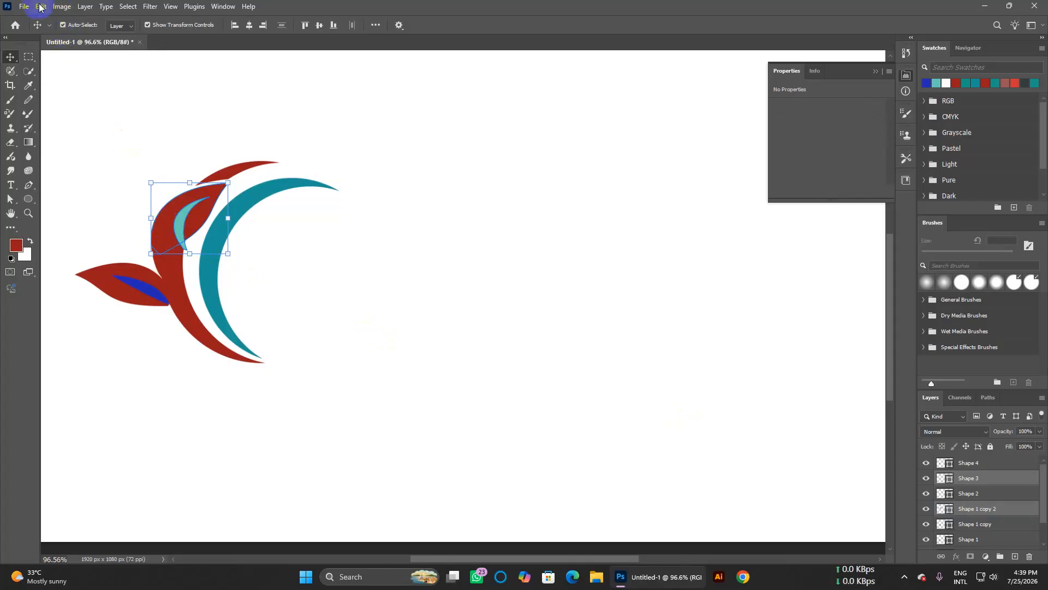
Step: Cut the crescent out of the upper leaf with Layer > Combine Shapes > Subtract Front Shape
{"action": "left_click", "coordinate": [106, 7]}
{"action": "mouse_move", "coordinate": [92, 8]}
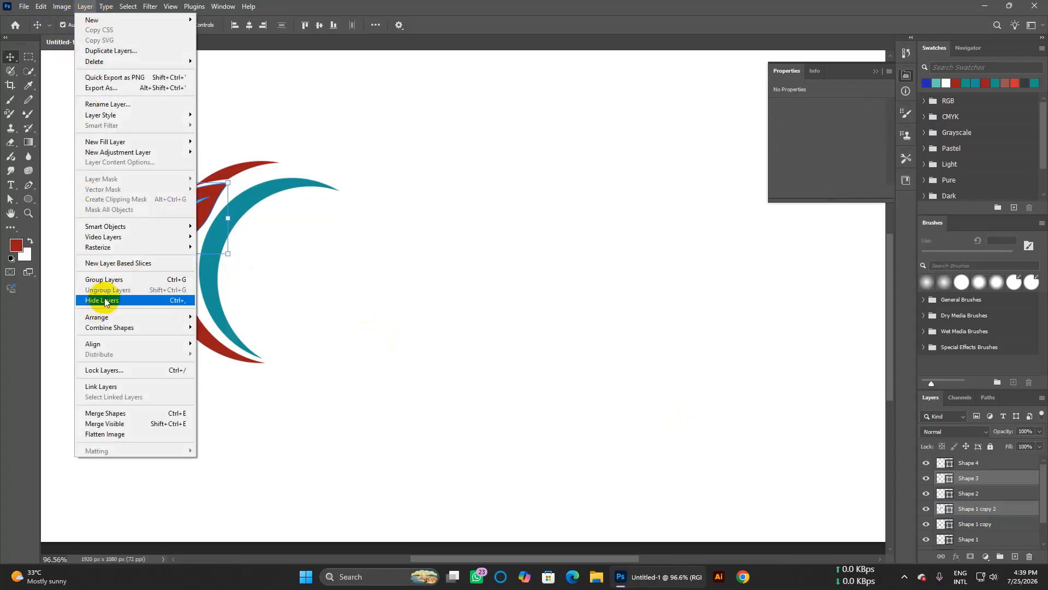
{"action": "mouse_move", "coordinate": [121, 330]}
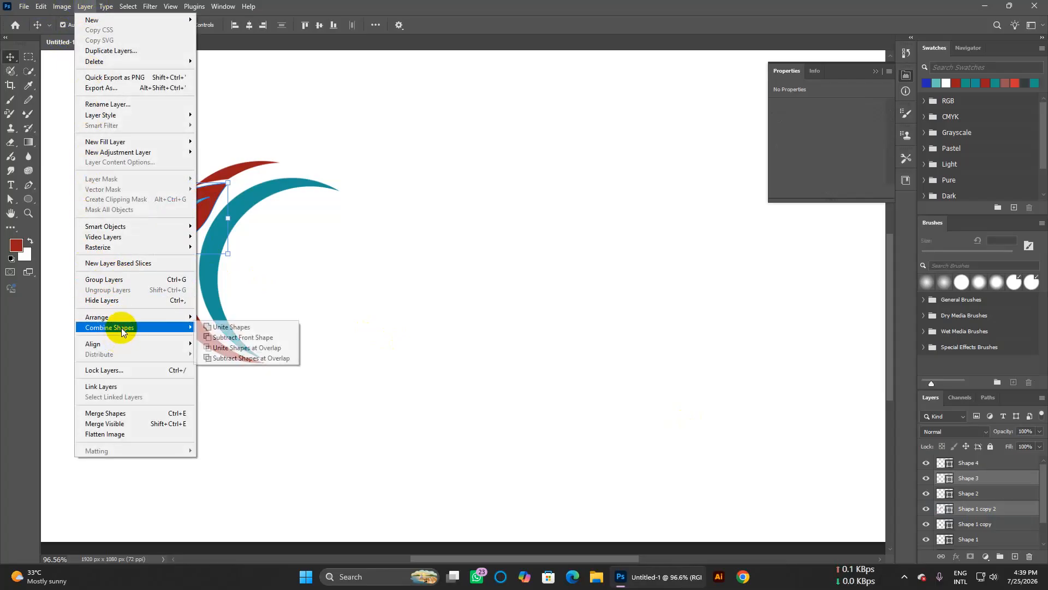
{"action": "left_click", "coordinate": [262, 342]}
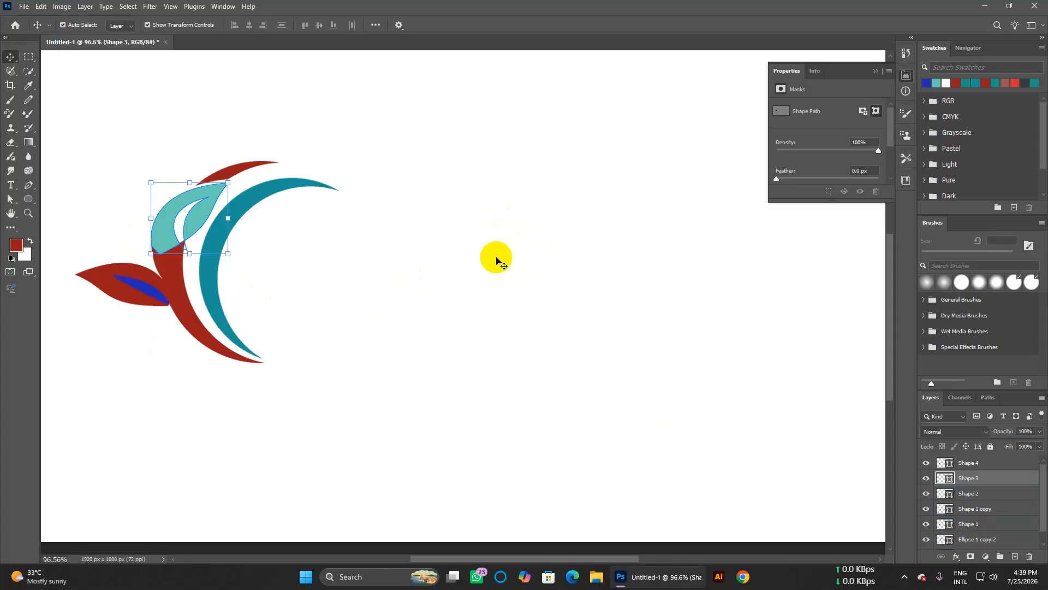
Step: Select the red lower-left leaf together with its blue inner sliver
{"action": "left_click", "coordinate": [317, 295]}
{"action": "left_click_drag", "start_coordinate": [147, 295], "coordinate": [1, 53]}
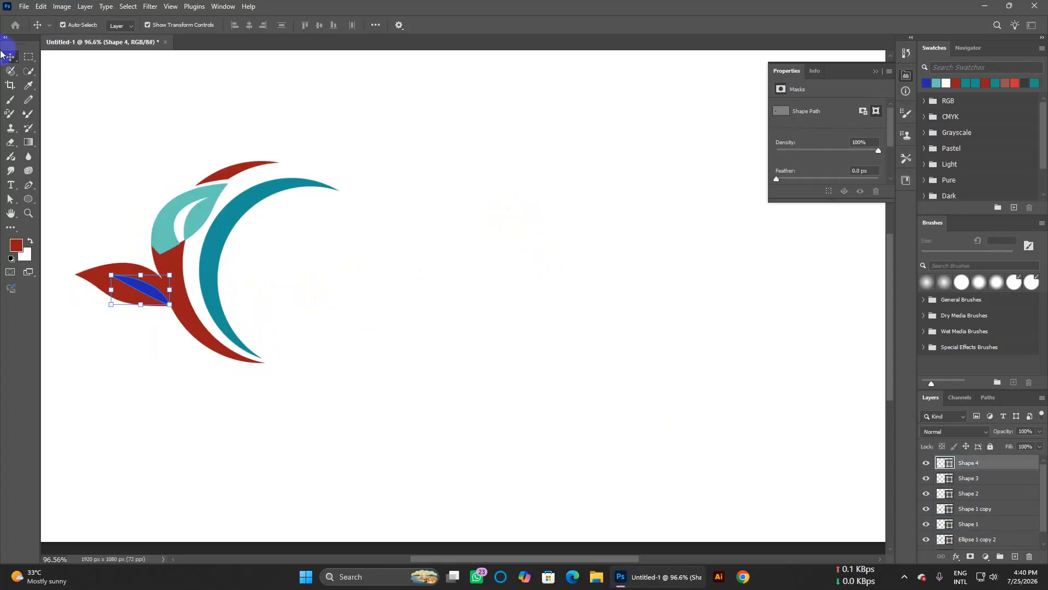
{"action": "left_click", "coordinate": [103, 278]}
{"action": "left_click", "coordinate": [140, 287]}
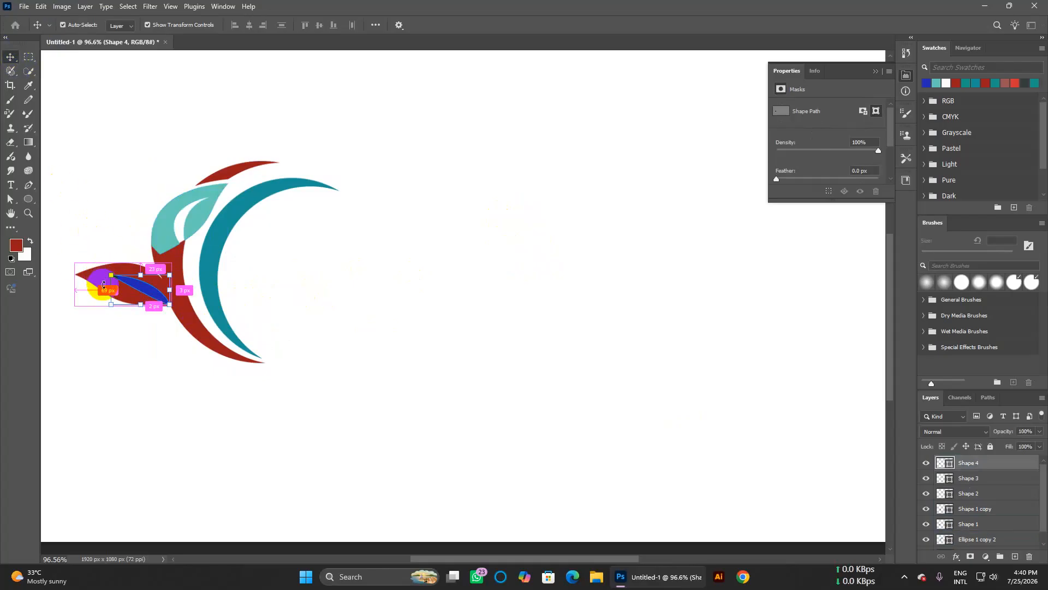
{"action": "left_click", "coordinate": [91, 286]}
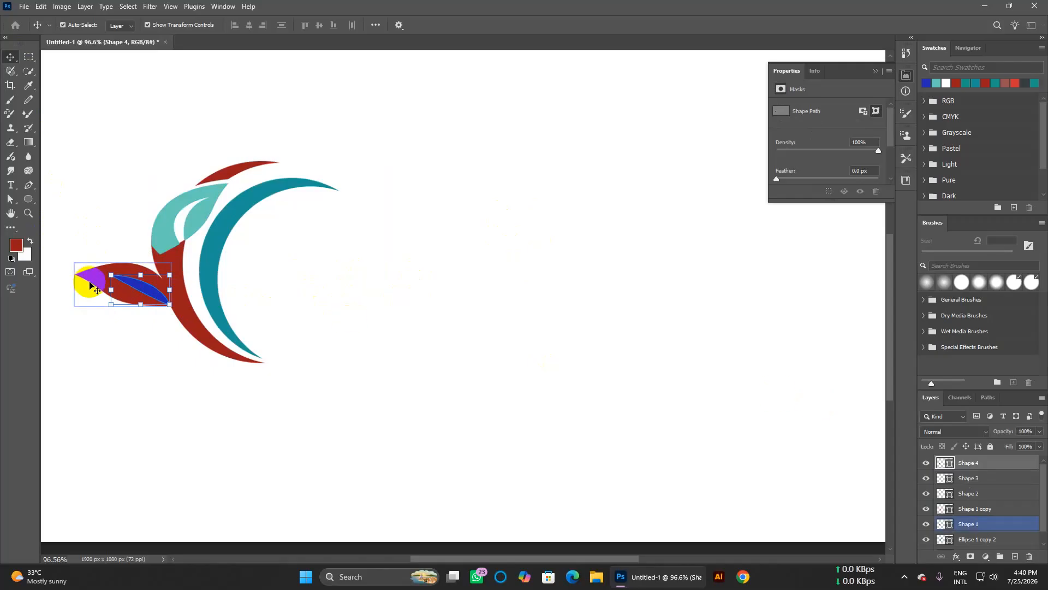
{"action": "left_click", "coordinate": [971, 525], "text": "ctrl"}
{"action": "left_click", "coordinate": [972, 524], "text": "ctrl"}
{"action": "left_click", "coordinate": [972, 526], "text": "ctrl"}
{"action": "left_click", "coordinate": [975, 527], "text": "ctrl"}
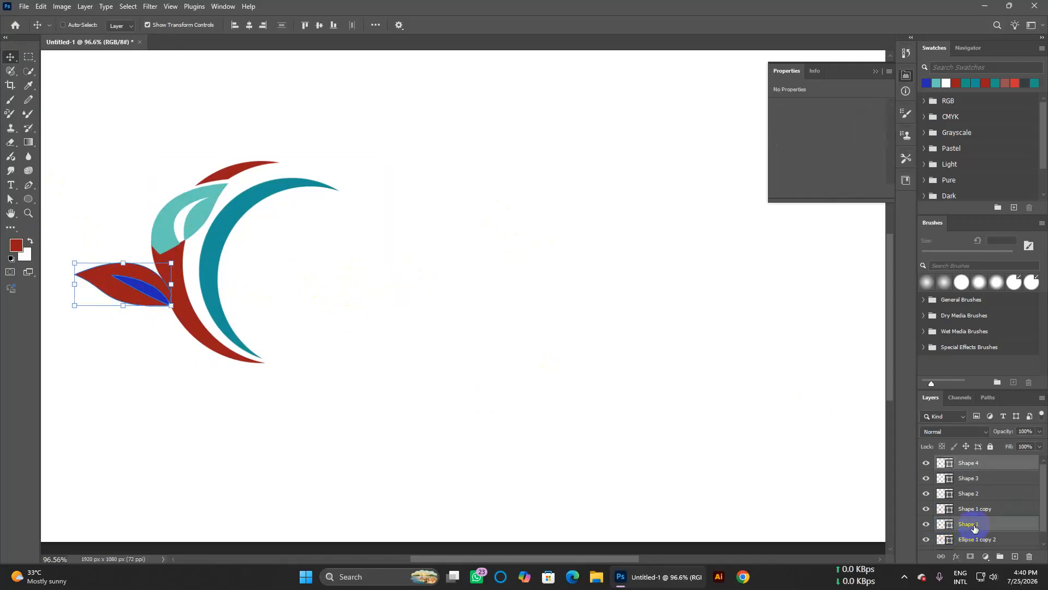
Step: Subtract the blue sliver from the lower-left leaf, merging them into one blue Shape 4
{"action": "left_click", "coordinate": [87, 7]}
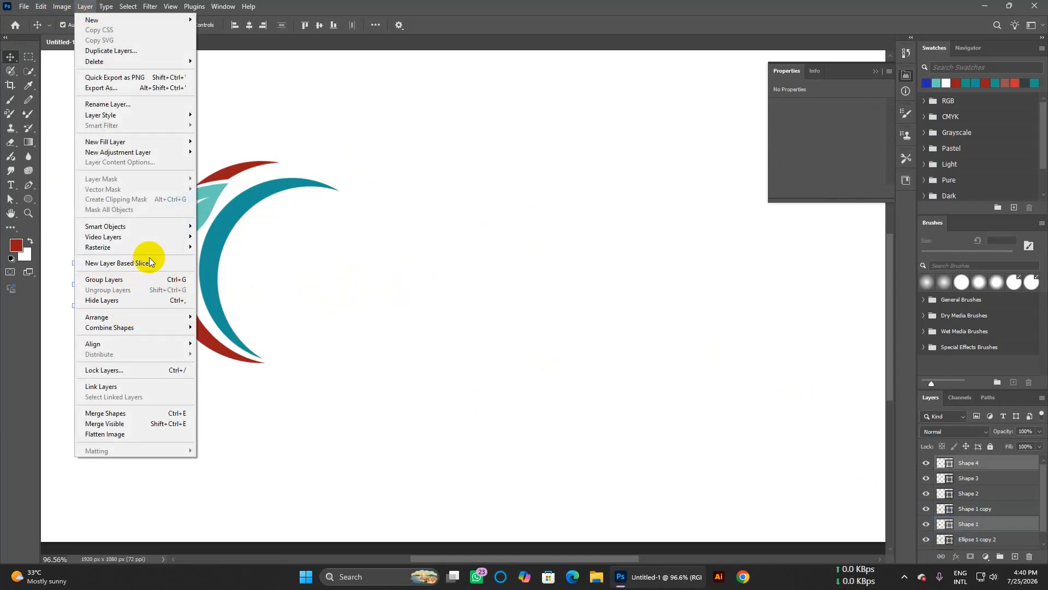
{"action": "mouse_move", "coordinate": [156, 326]}
{"action": "left_click", "coordinate": [256, 338]}
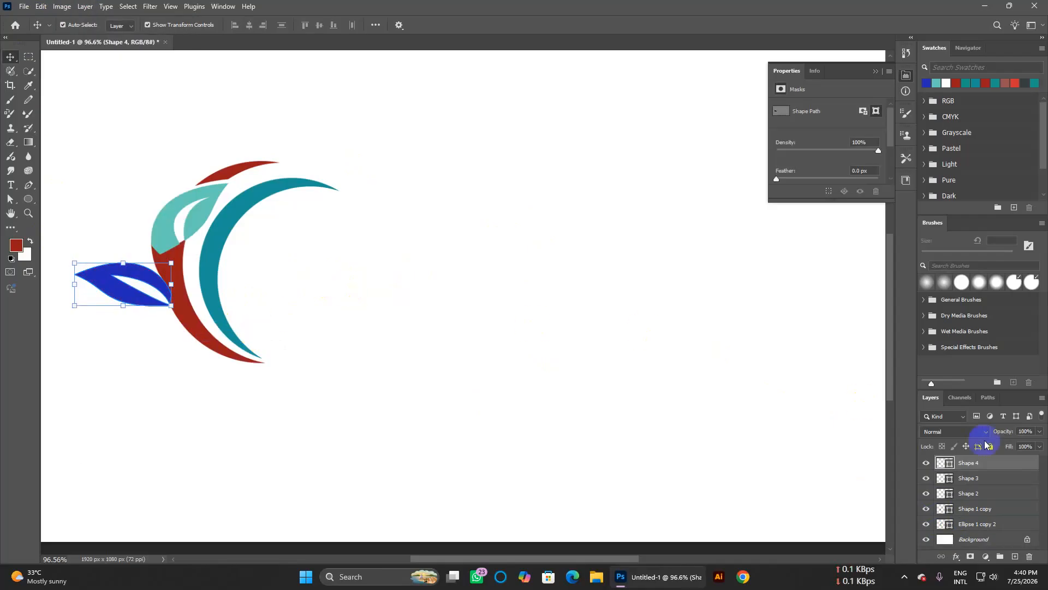
{"action": "double_click", "coordinate": [946, 463]}
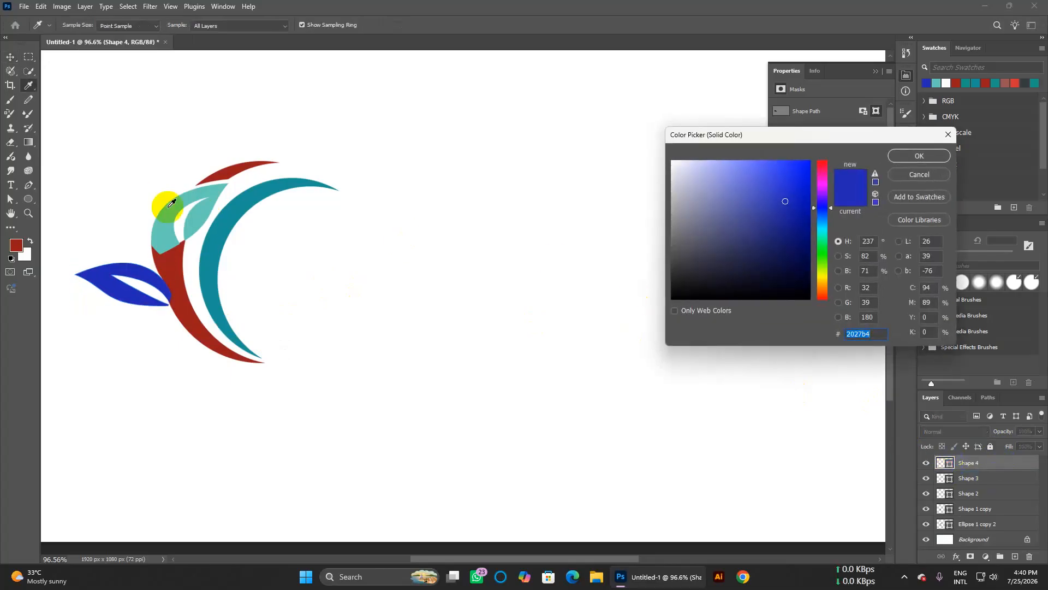
Step: Recolour the lower leaf and the large red crescent light teal 65cab8, sampled from the upper leaf
{"action": "left_click", "coordinate": [174, 230]}
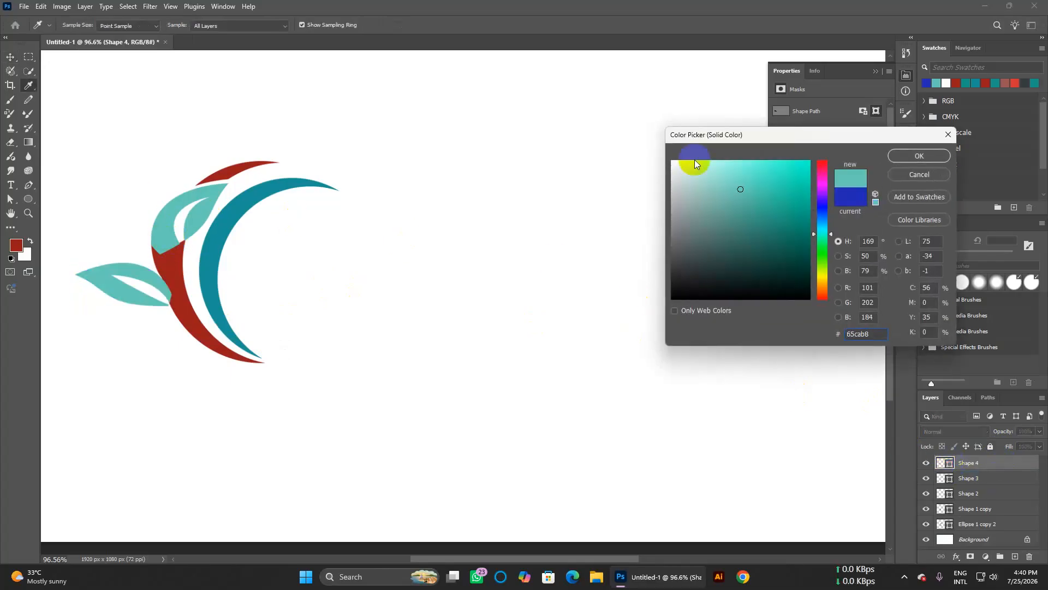
{"action": "left_click", "coordinate": [919, 156]}
{"action": "key", "text": "v"}
{"action": "left_click", "coordinate": [192, 329]}
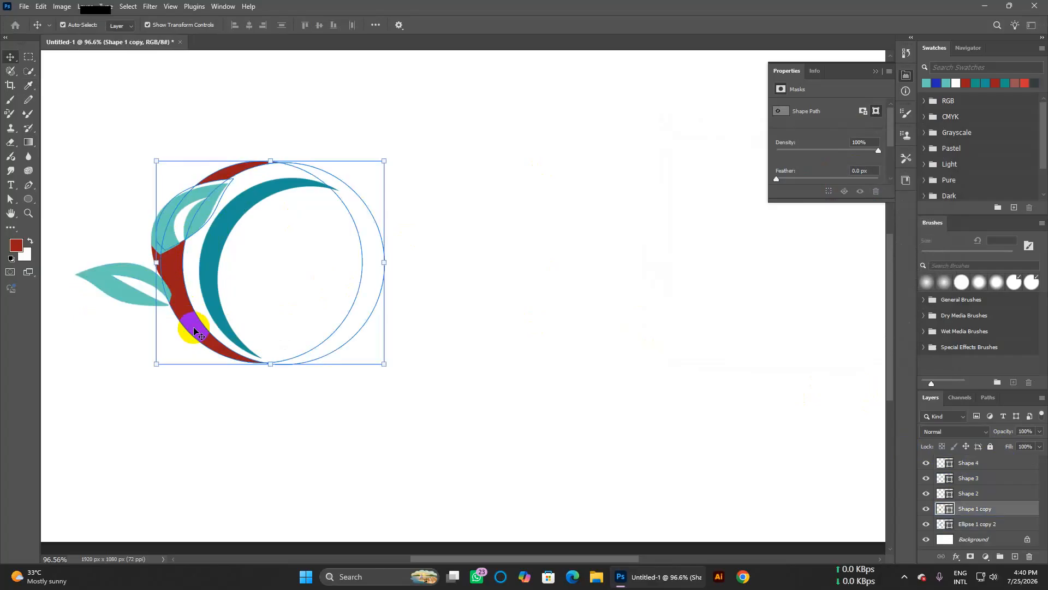
{"action": "double_click", "coordinate": [950, 514]}
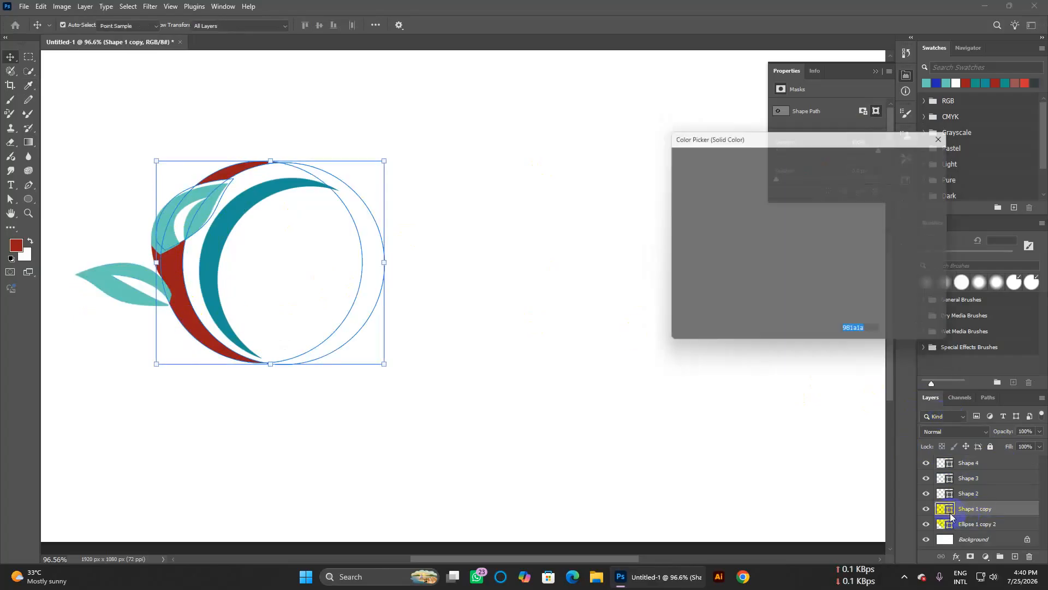
{"action": "left_click", "coordinate": [234, 174]}
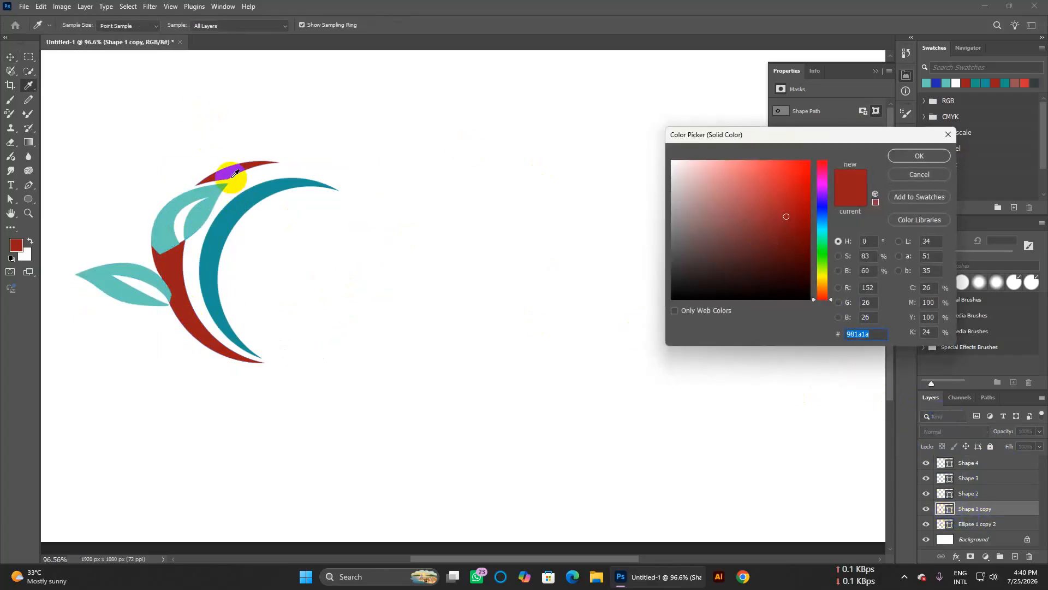
{"action": "left_click", "coordinate": [196, 192]}
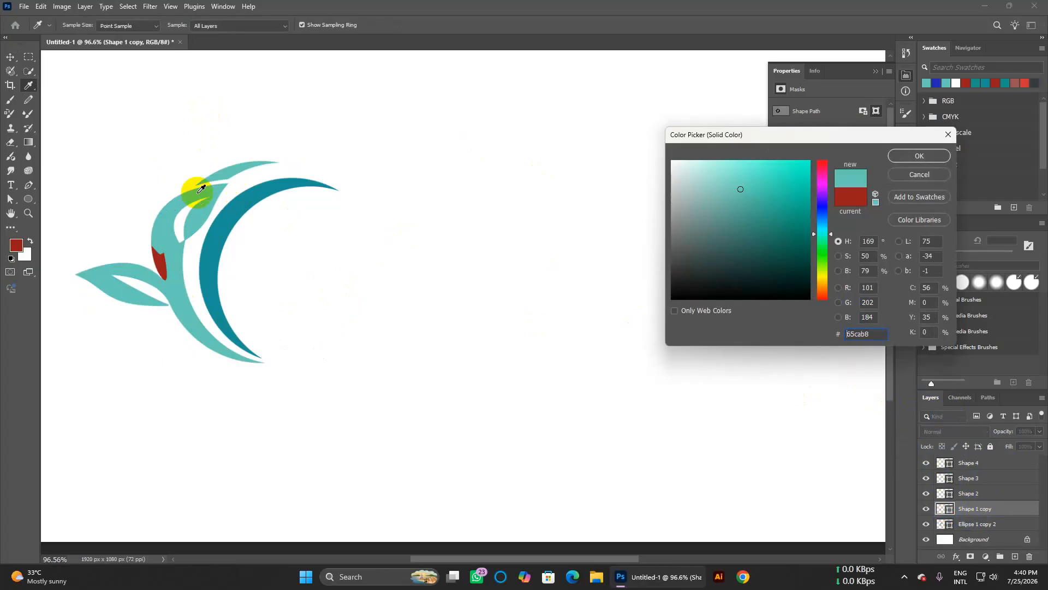
{"action": "left_click", "coordinate": [920, 157]}
{"action": "left_click", "coordinate": [573, 272]}
Step: Recolour the small red joint piece (Shape 2) light teal 65cab8 as well
{"action": "left_click", "coordinate": [173, 257]}
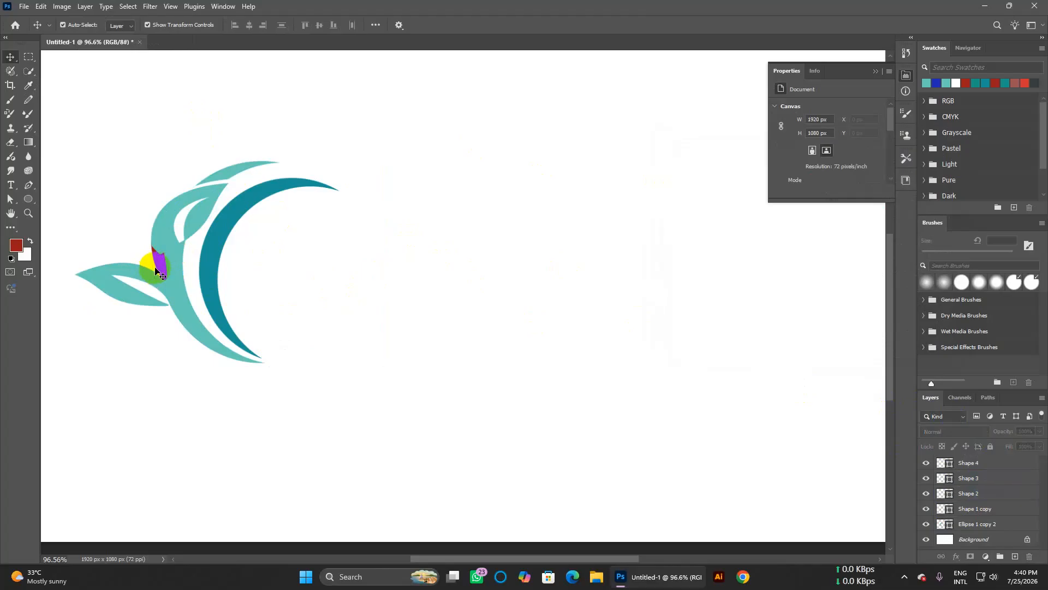
{"action": "left_click", "coordinate": [160, 262]}
{"action": "left_click", "coordinate": [951, 494]}
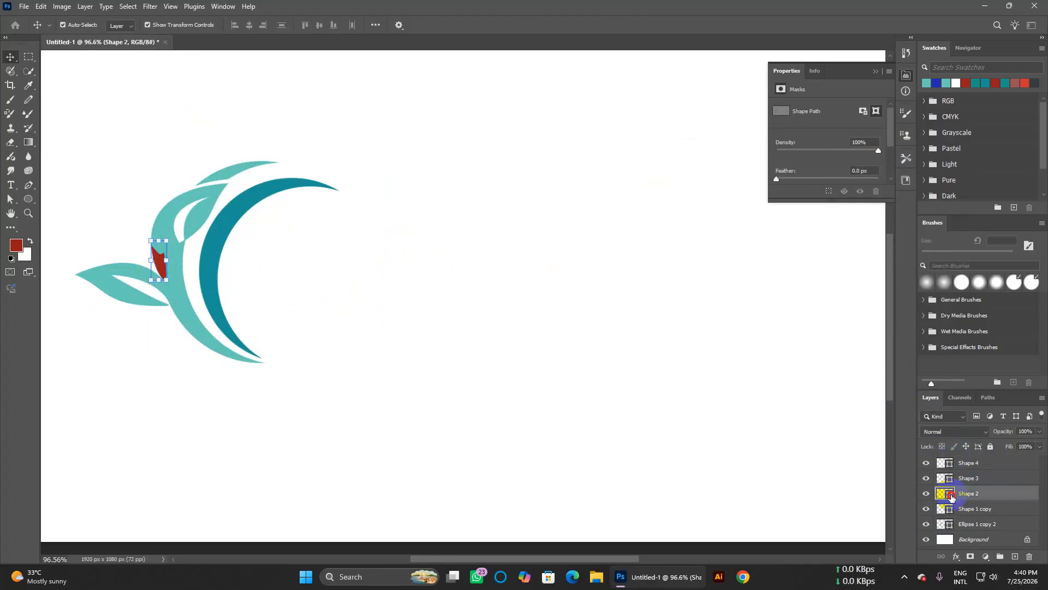
{"action": "double_click", "coordinate": [951, 494]}
{"action": "left_click", "coordinate": [200, 194]}
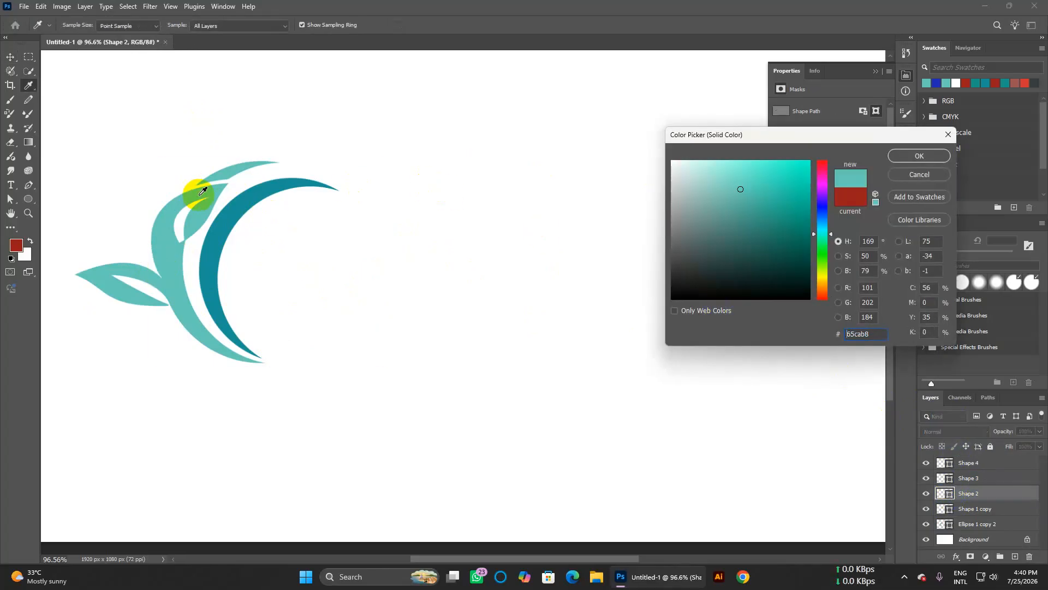
{"action": "left_click", "coordinate": [922, 157]}
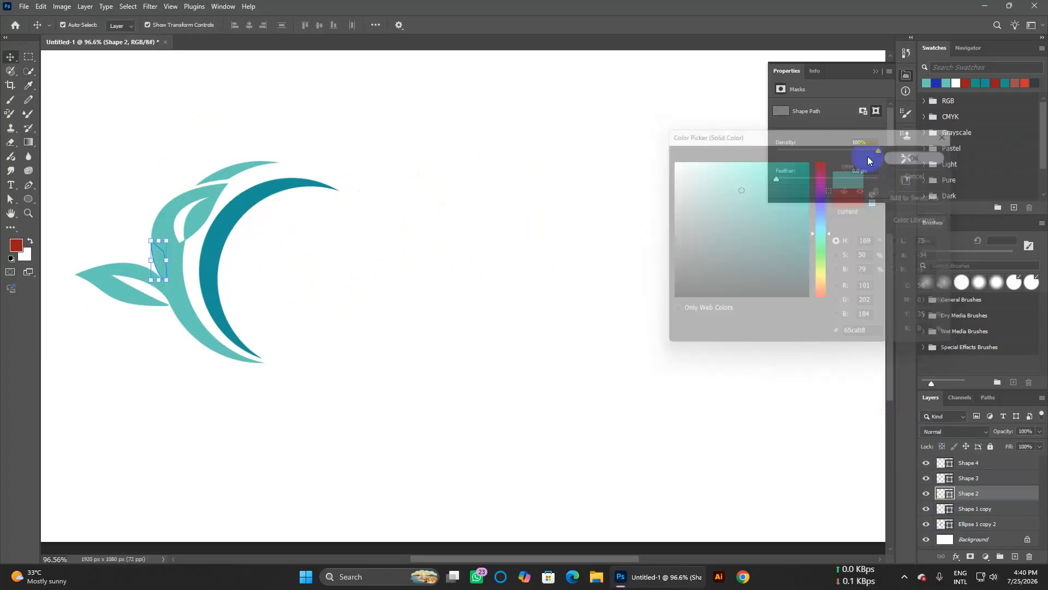
{"action": "left_click", "coordinate": [618, 142]}
Step: Rotate the dark teal arc about 10° clockwise and scale it to roughly 92%
{"action": "left_click_drag", "start_coordinate": [226, 228], "coordinate": [224, 228]}
{"action": "key", "text": "ctrl+t"}
{"action": "left_click_drag", "start_coordinate": [302, 173], "coordinate": [251, 198]}
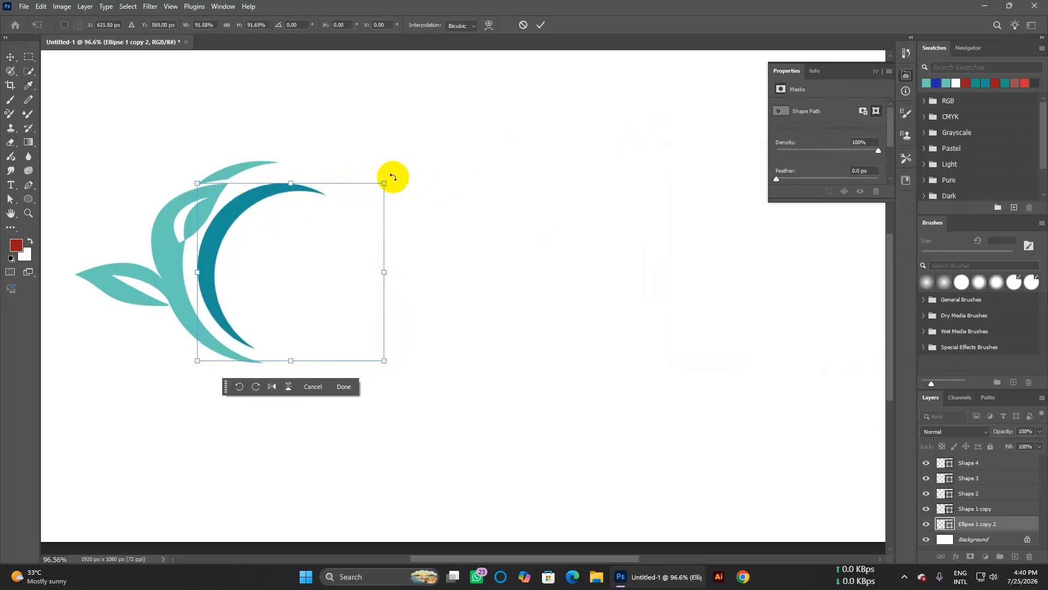
{"action": "left_click_drag", "start_coordinate": [390, 179], "coordinate": [405, 199]}
{"action": "key", "text": "ctrl+z"}
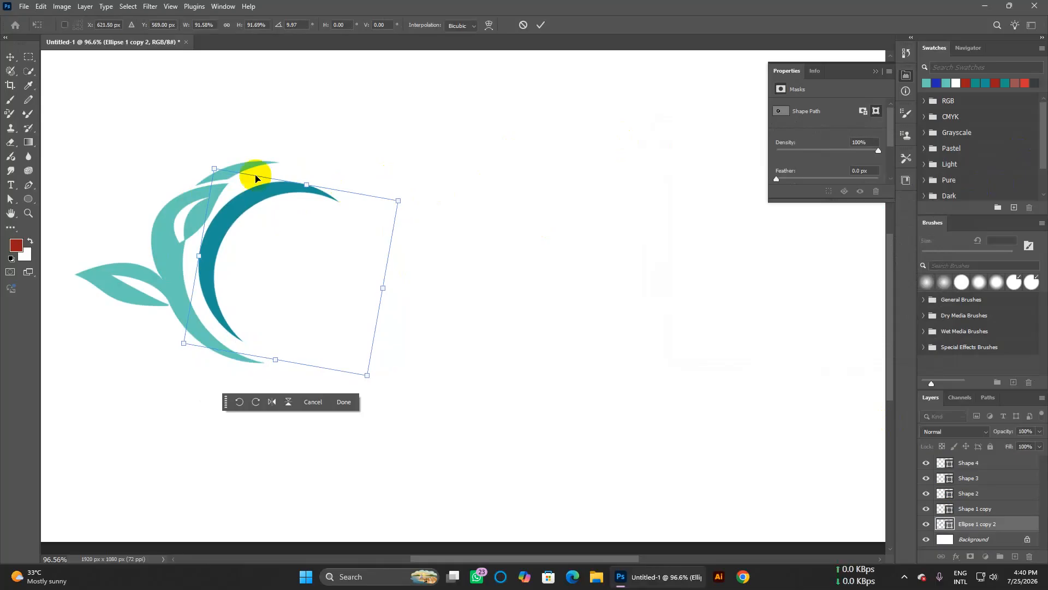
{"action": "mouse_move", "coordinate": [250, 202]}
{"action": "left_mouse_down"}
{"action": "mouse_move", "coordinate": [255, 209]}
{"action": "mouse_move", "coordinate": [251, 202]}
{"action": "left_mouse_up"}
{"action": "key", "text": "Return"}
{"action": "left_click", "coordinate": [523, 220]}
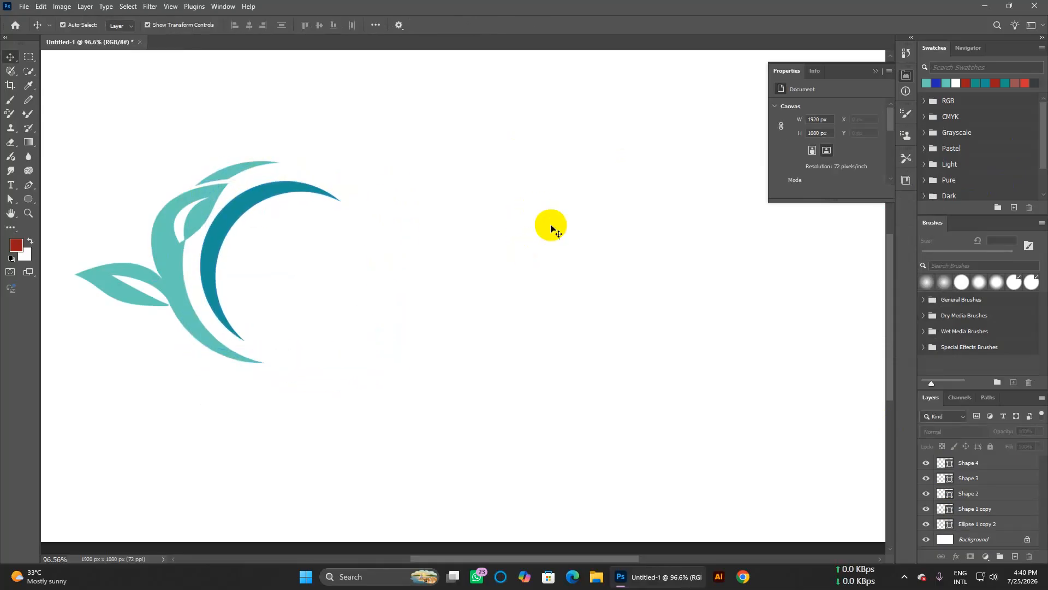
{"action": "left_click", "coordinate": [12, 188]}
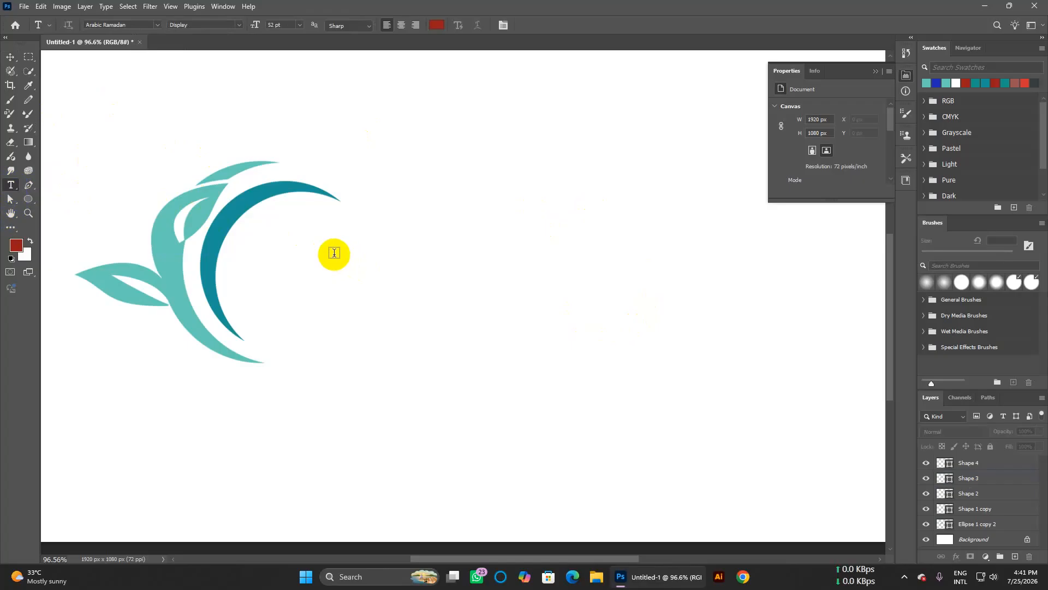
Step: Add the red name text in the Arabic Ramadan font beside the arc
{"action": "left_click", "coordinate": [284, 244]}
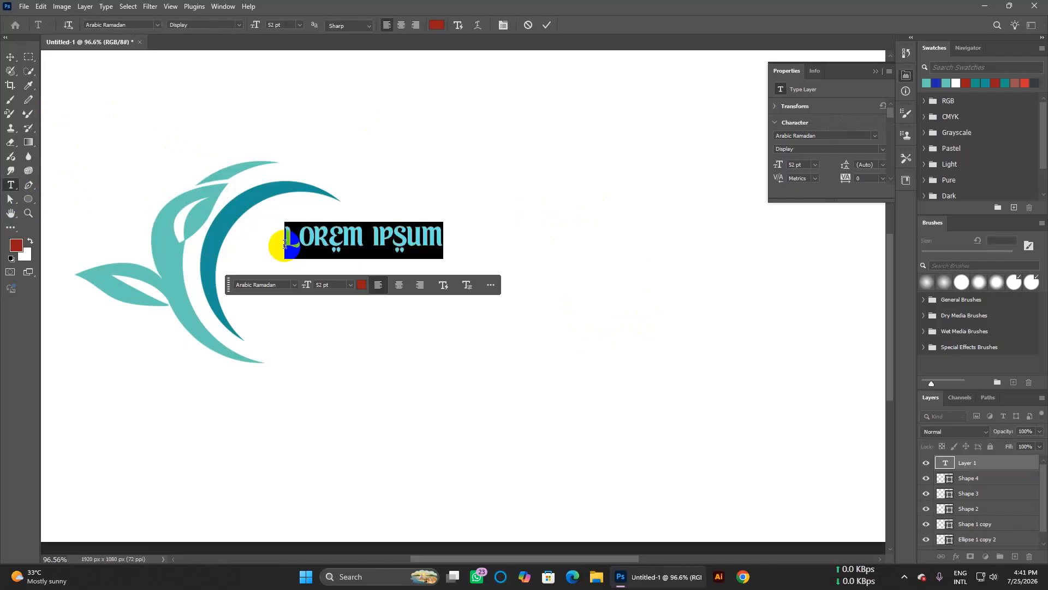
{"action": "left_click", "coordinate": [157, 25]}
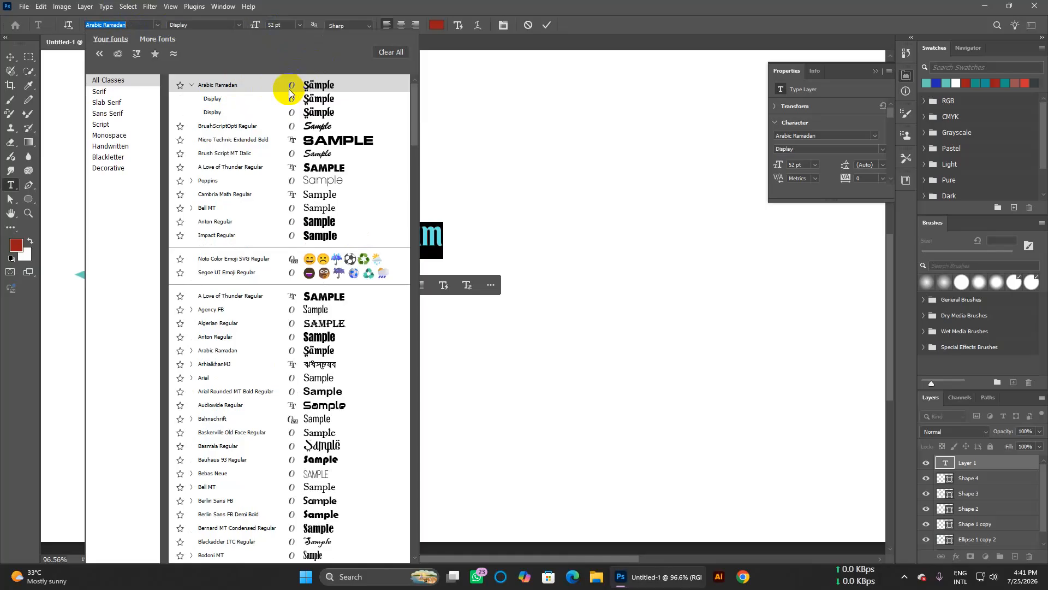
{"action": "left_click", "coordinate": [615, 8]}
{"action": "key", "text": "BackSpace"}
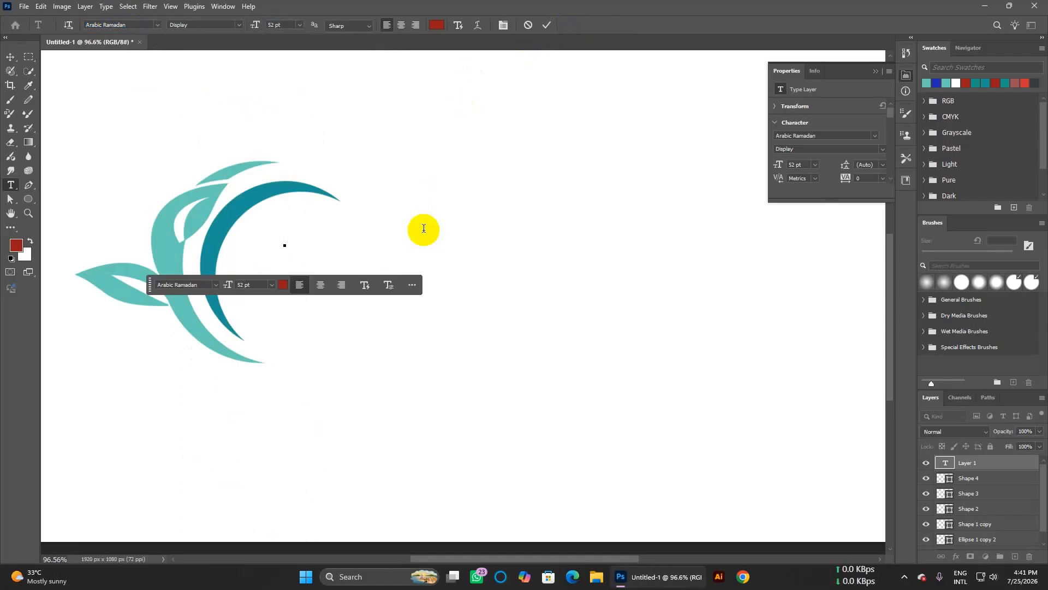
{"action": "type", "text": "SHAKIB"}
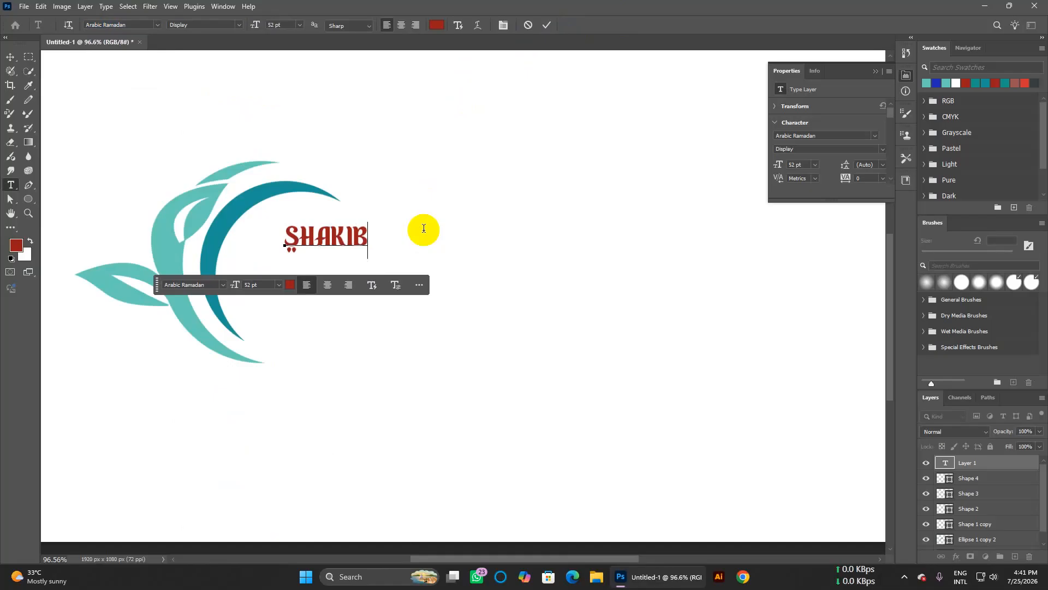
{"action": "type", "text": " MAHAMM"}
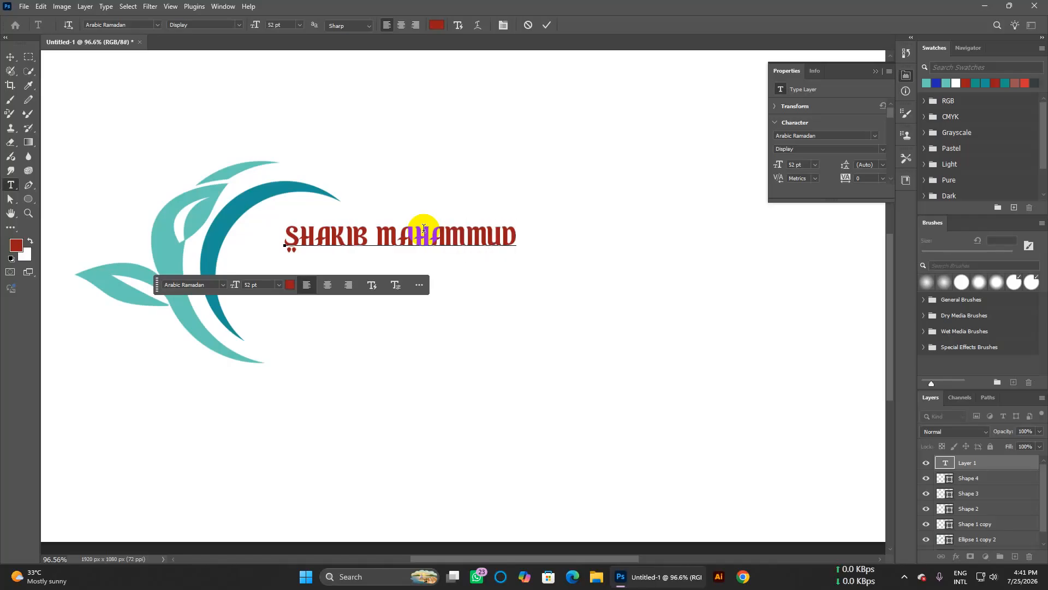
{"action": "type", "text": "UD"}
{"action": "left_click", "coordinate": [9, 57]}
Step: Enlarge the name text to about 79.82 pt and place it right of the teal crescent
{"action": "left_click_drag", "start_coordinate": [435, 226], "coordinate": [408, 222]}
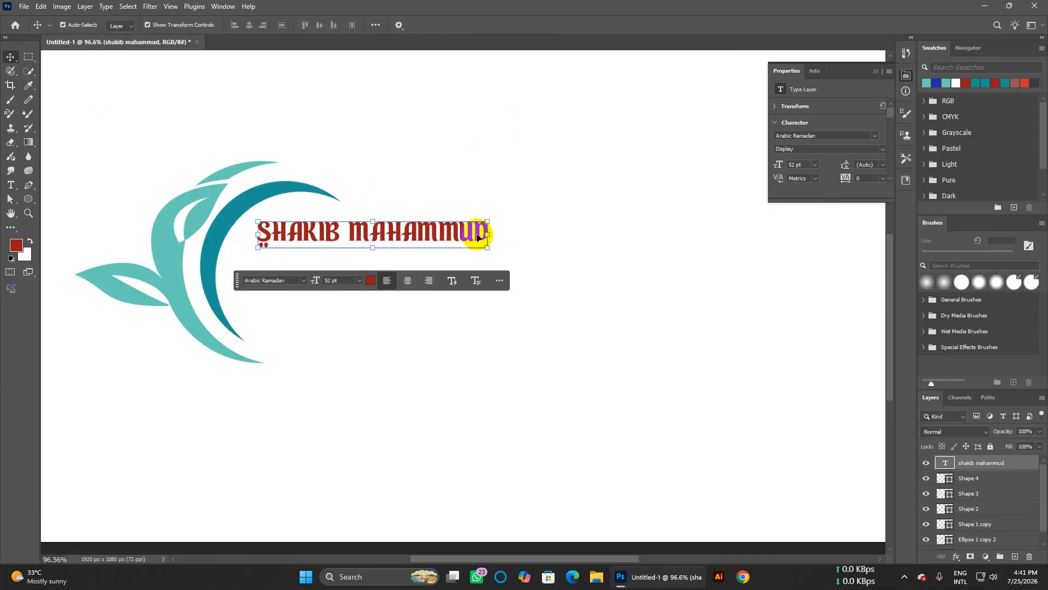
{"action": "left_click_drag", "start_coordinate": [487, 222], "coordinate": [496, 216]}
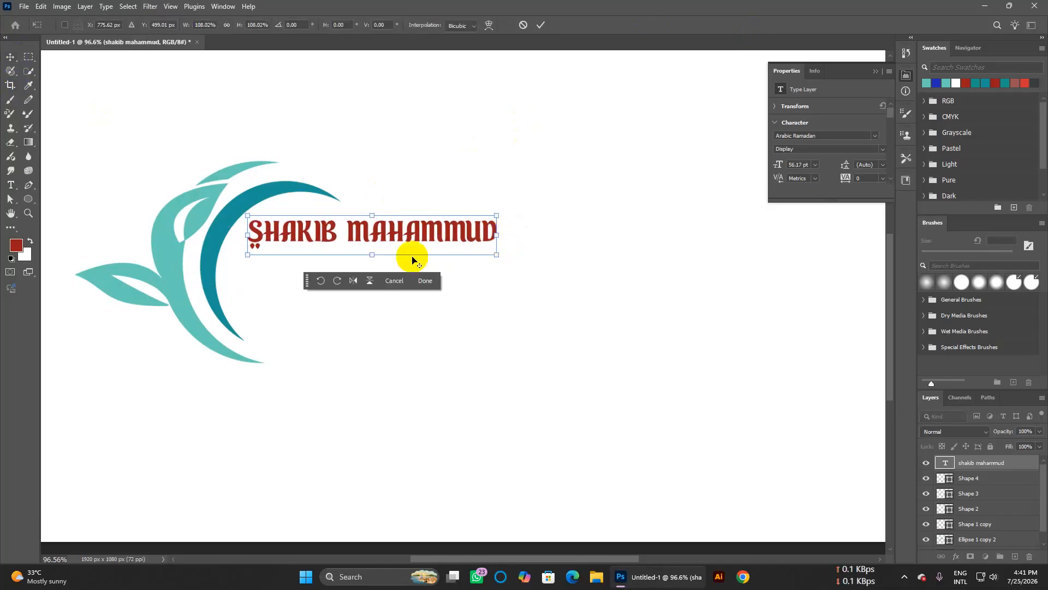
{"action": "left_click_drag", "start_coordinate": [374, 254], "coordinate": [375, 268]}
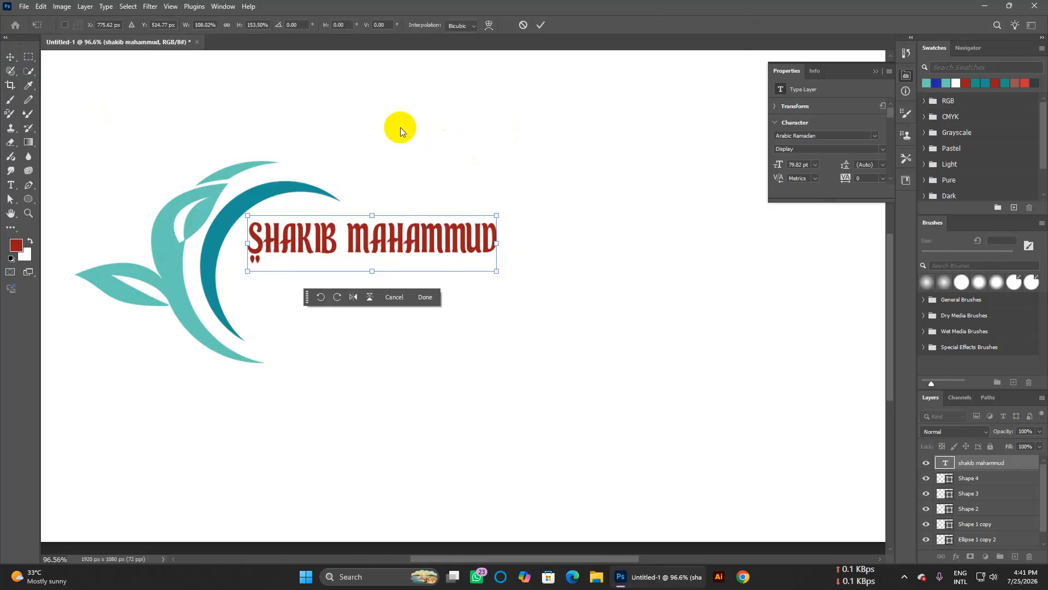
{"action": "left_click", "coordinate": [10, 57]}
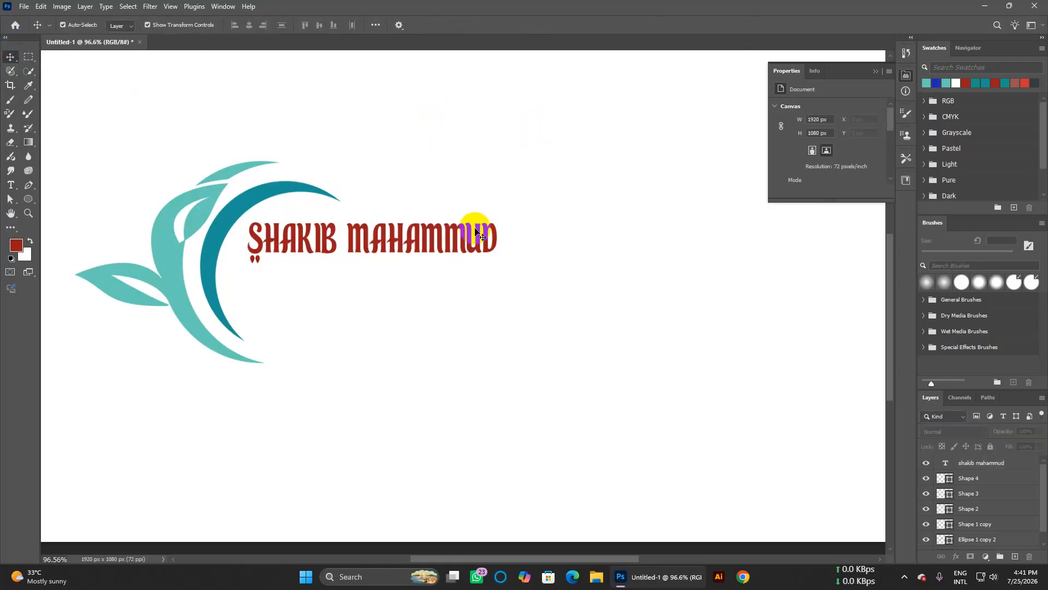
{"action": "left_click_drag", "start_coordinate": [470, 235], "coordinate": [473, 232]}
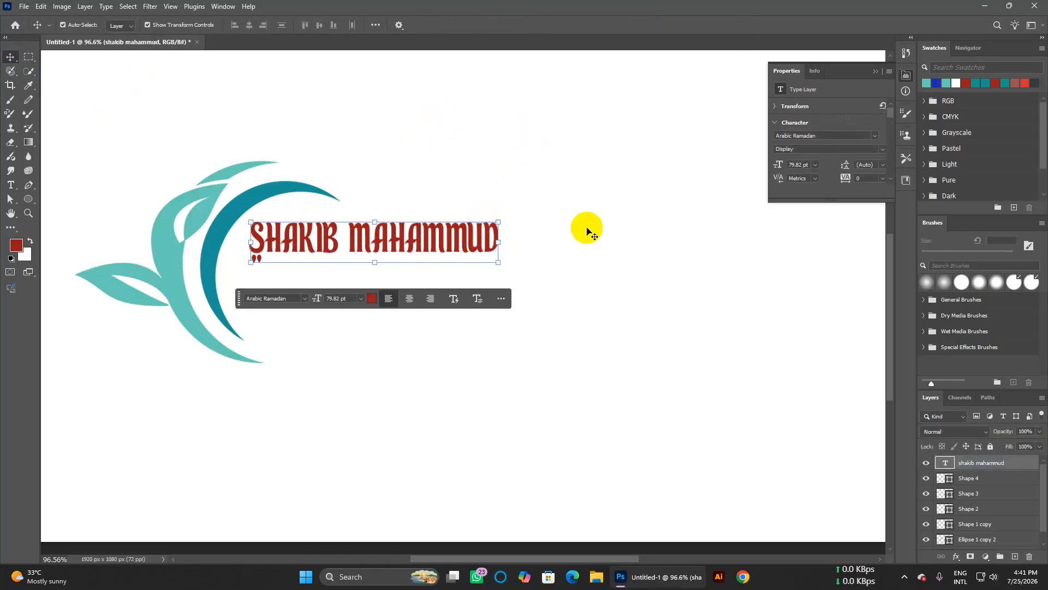
{"action": "left_click", "coordinate": [484, 133]}
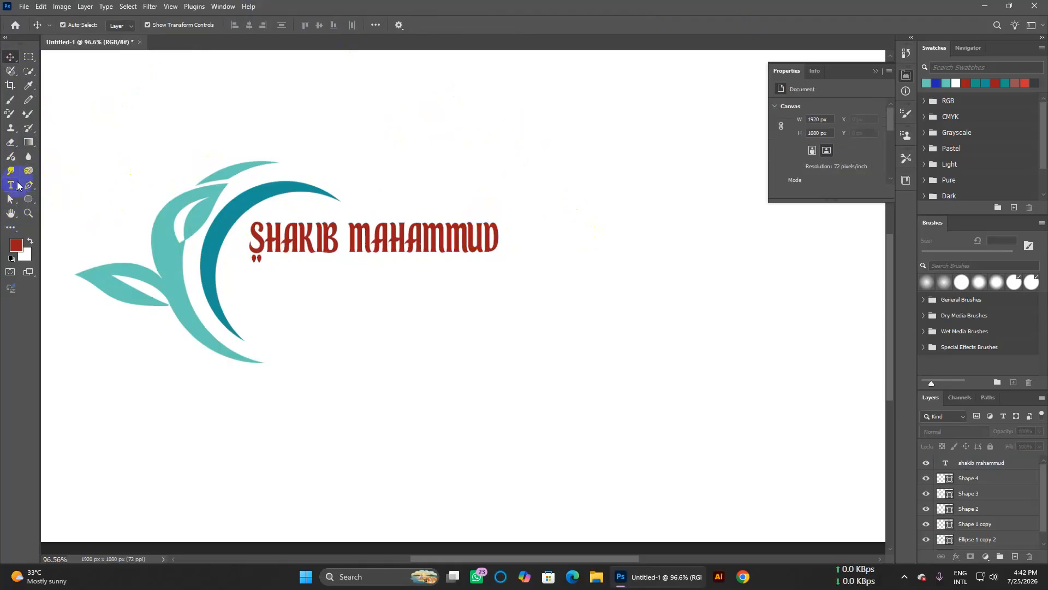
{"action": "left_click", "coordinate": [12, 185]}
Step: Type a 'GRAPICS DESIGN' line in Bahnschrift below the name and commit it
{"action": "left_click", "coordinate": [157, 25]}
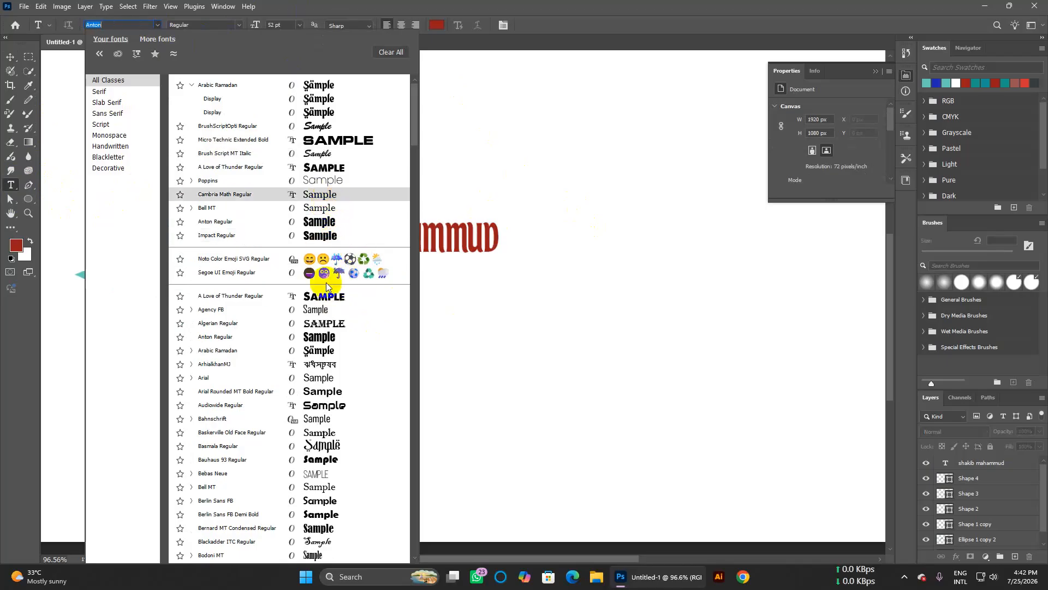
{"action": "left_click", "coordinate": [336, 420]}
{"action": "left_click", "coordinate": [399, 293]}
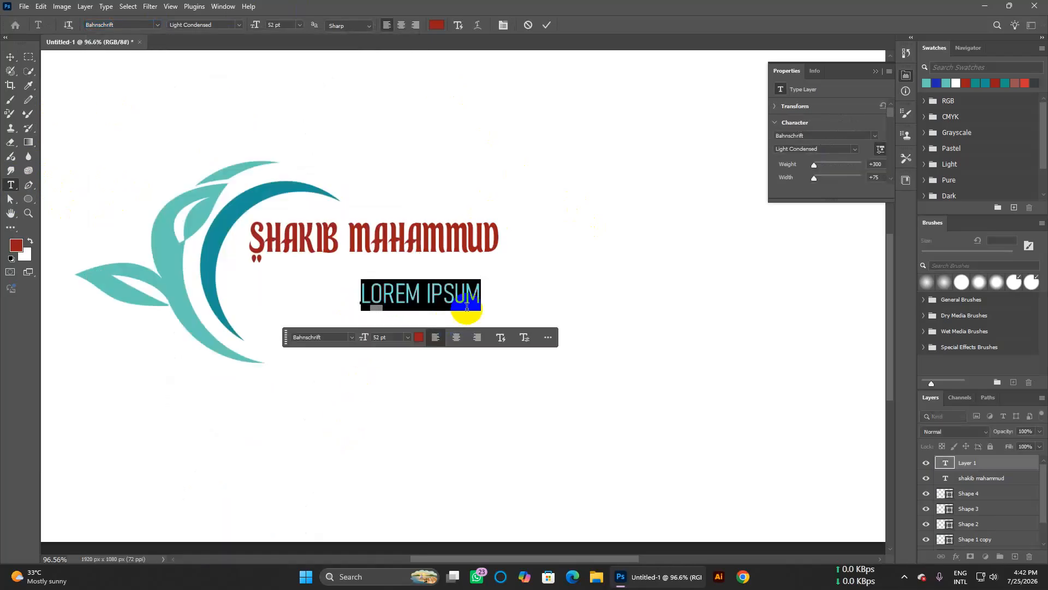
{"action": "key", "text": "BackSpace"}
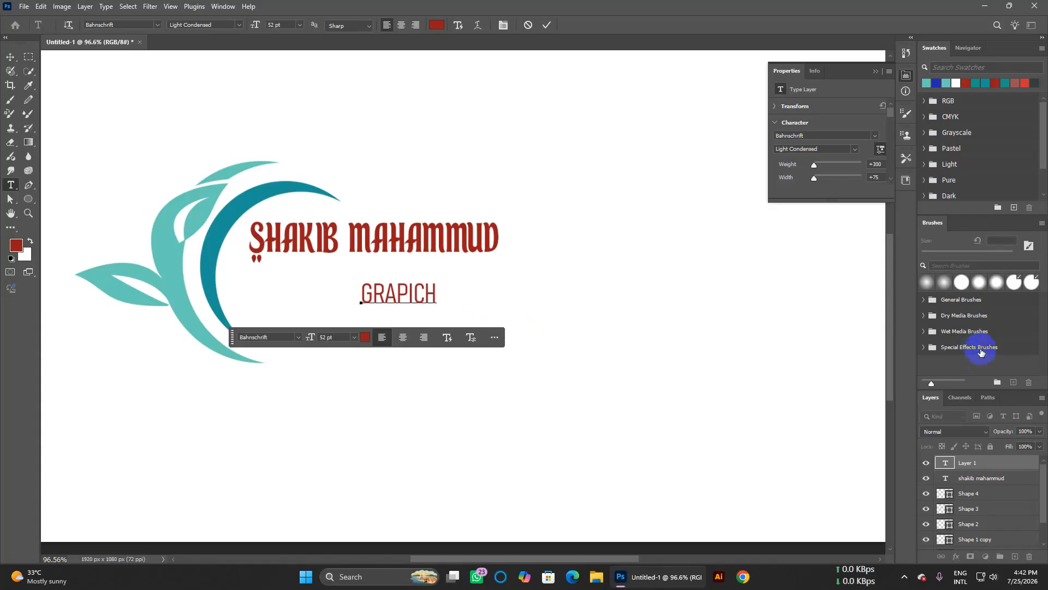
{"action": "key", "text": "Left"}
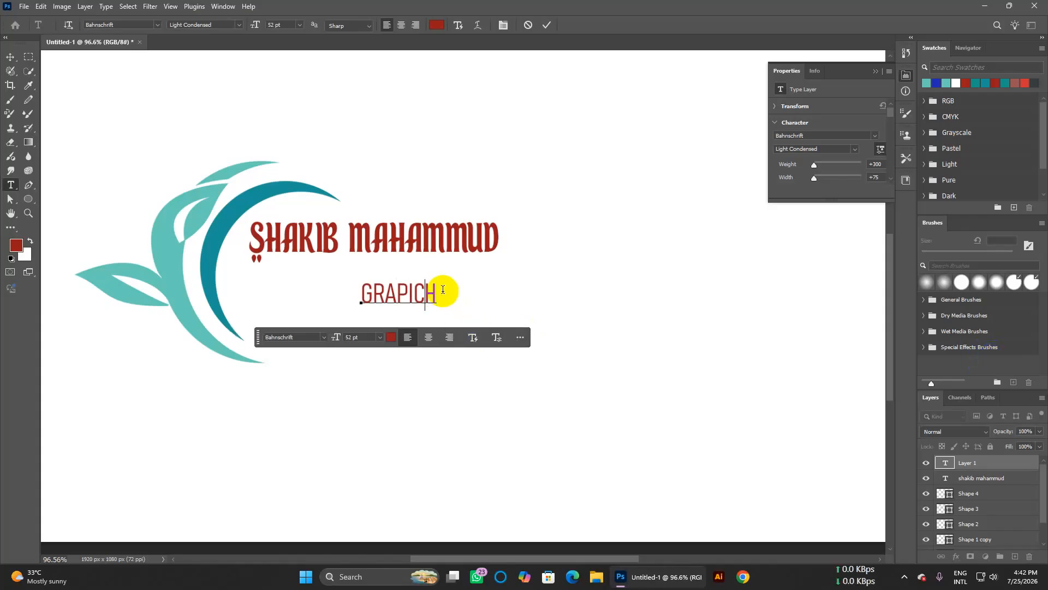
{"action": "left_click_drag", "start_coordinate": [443, 289], "coordinate": [410, 299]}
{"action": "type", "text": "PICS DESIGN"}
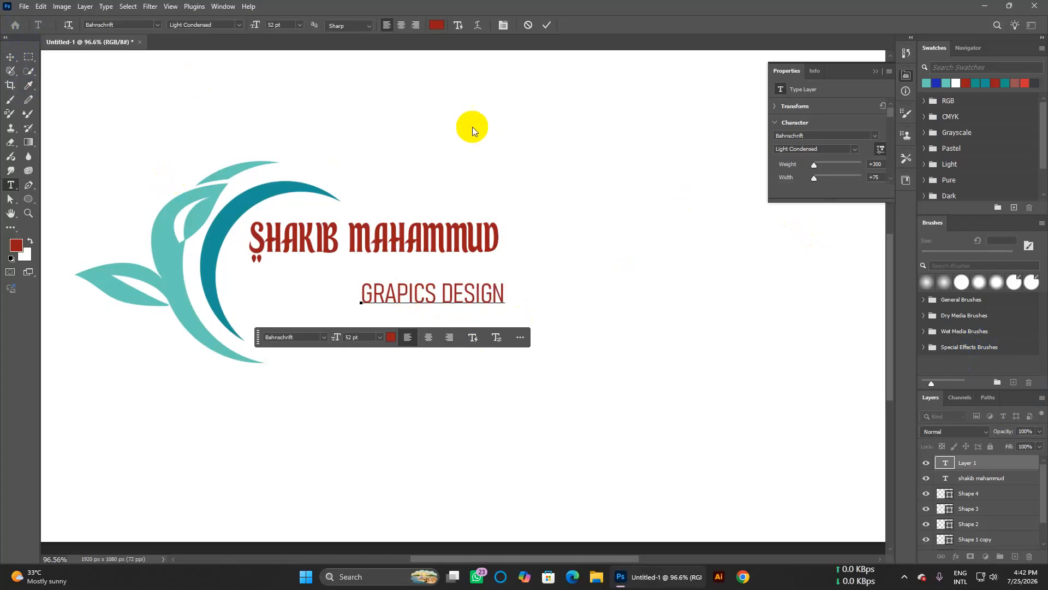
{"action": "left_click", "coordinate": [11, 58]}
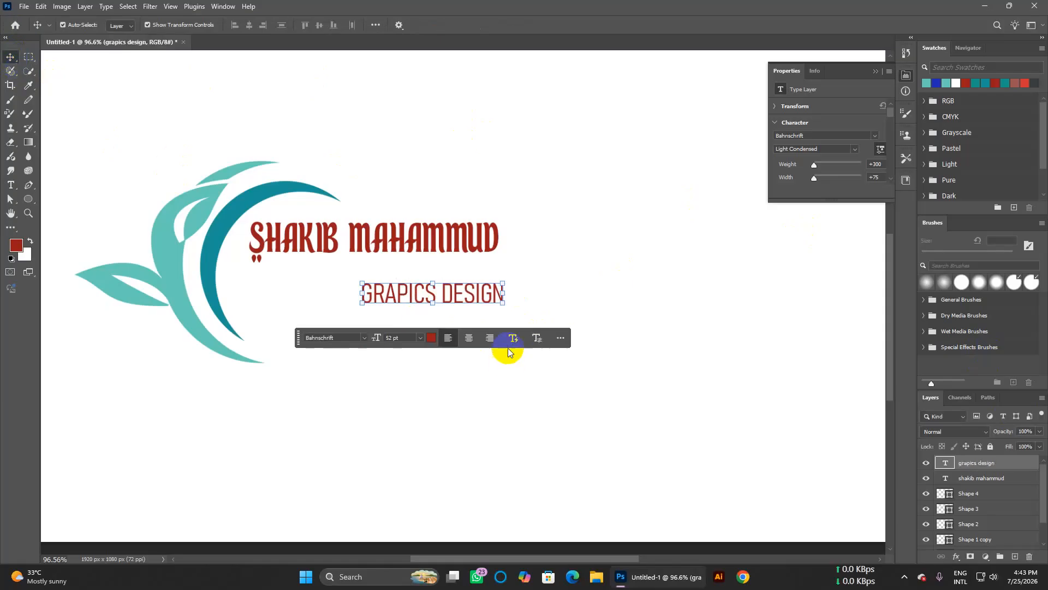
Step: Align GRAPICS DESIGN directly under SHAKIB MAHAMMUD, nudging both text lines into place
{"action": "left_click_drag", "start_coordinate": [468, 295], "coordinate": [403, 280]}
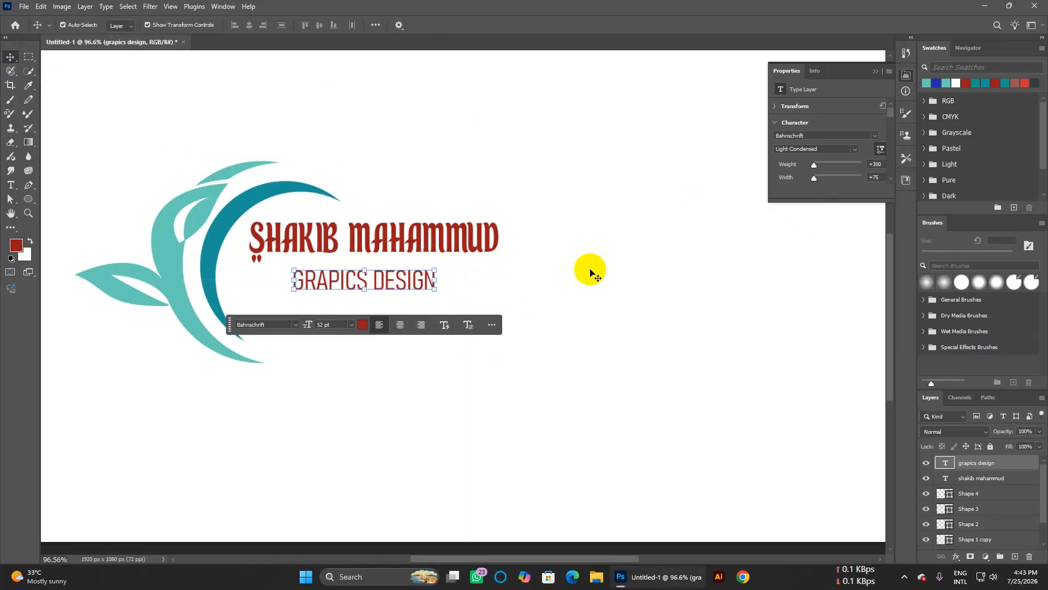
{"action": "left_click", "coordinate": [594, 284]}
{"action": "left_click", "coordinate": [389, 283]}
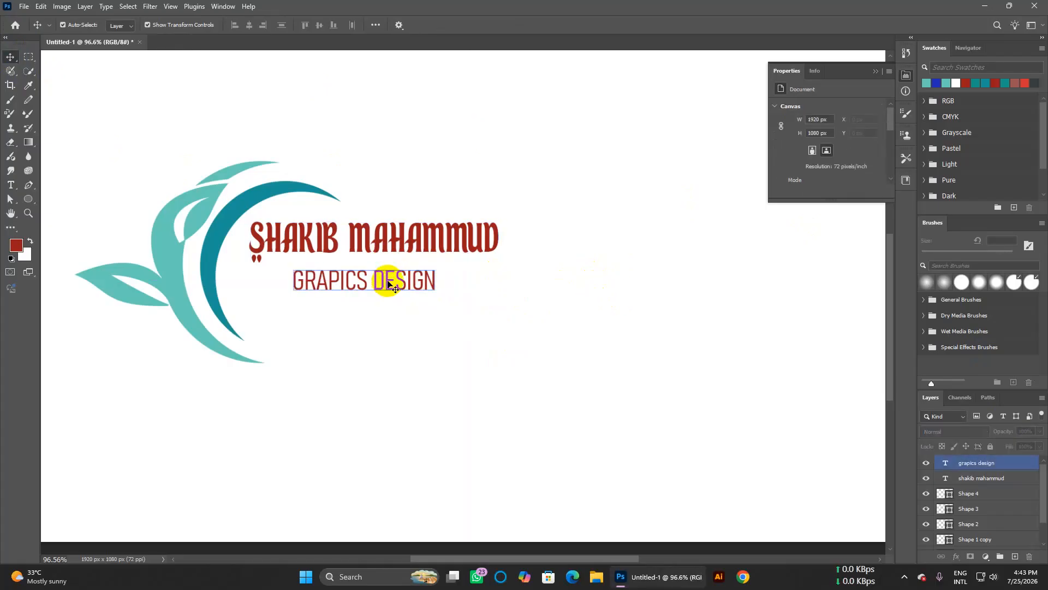
{"action": "left_click_drag", "start_coordinate": [388, 283], "coordinate": [390, 280]}
{"action": "left_click_drag", "start_coordinate": [401, 238], "coordinate": [397, 247]}
{"action": "left_click_drag", "start_coordinate": [381, 284], "coordinate": [378, 292]}
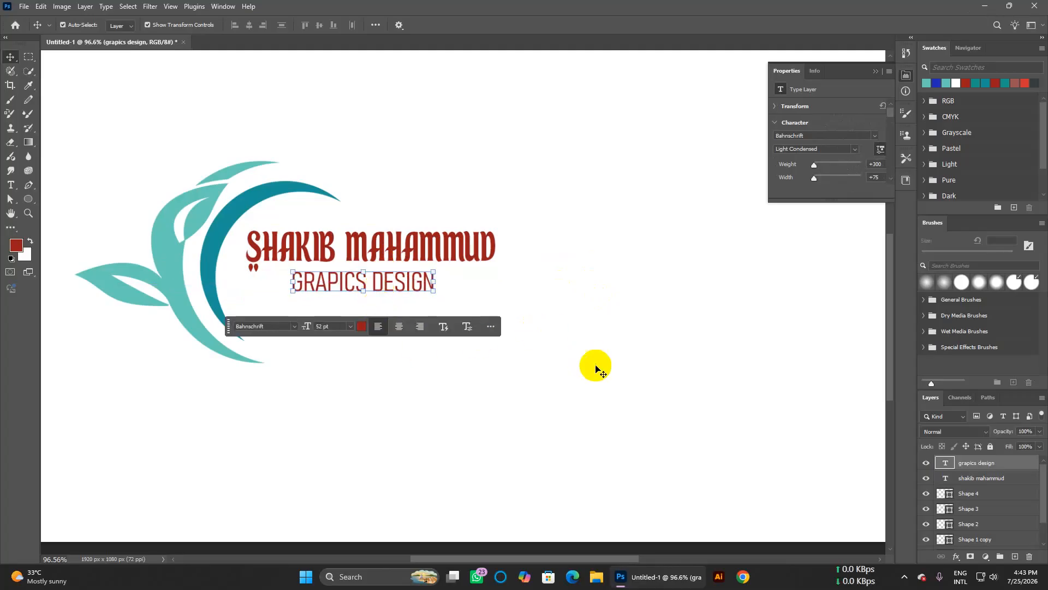
{"action": "left_click", "coordinate": [616, 361]}
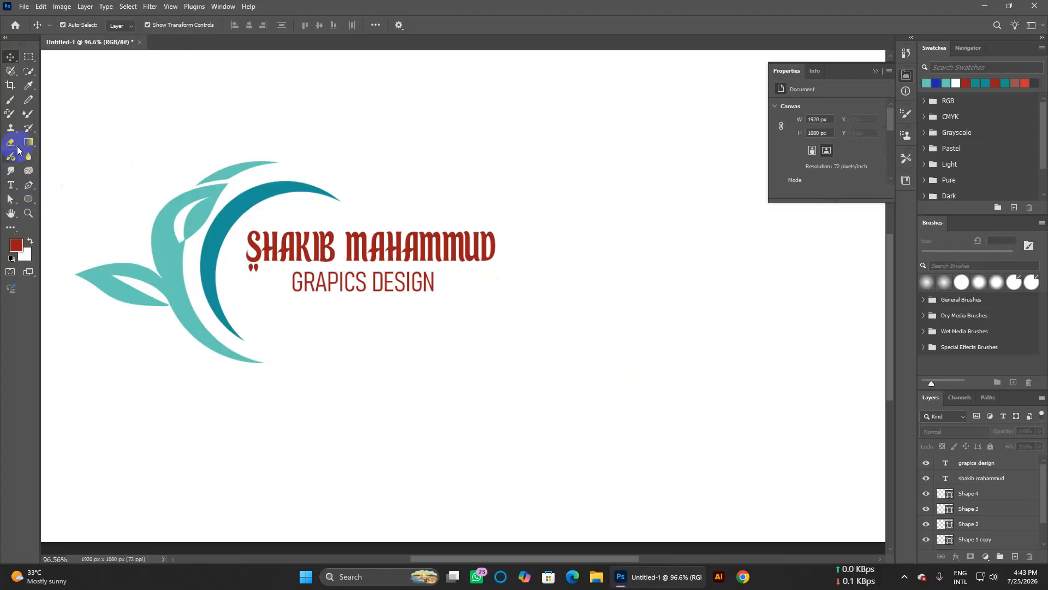
Step: Draw a thin rectangle bar right of GRAPICS DESIGN and fill it teal
{"action": "left_click", "coordinate": [34, 200]}
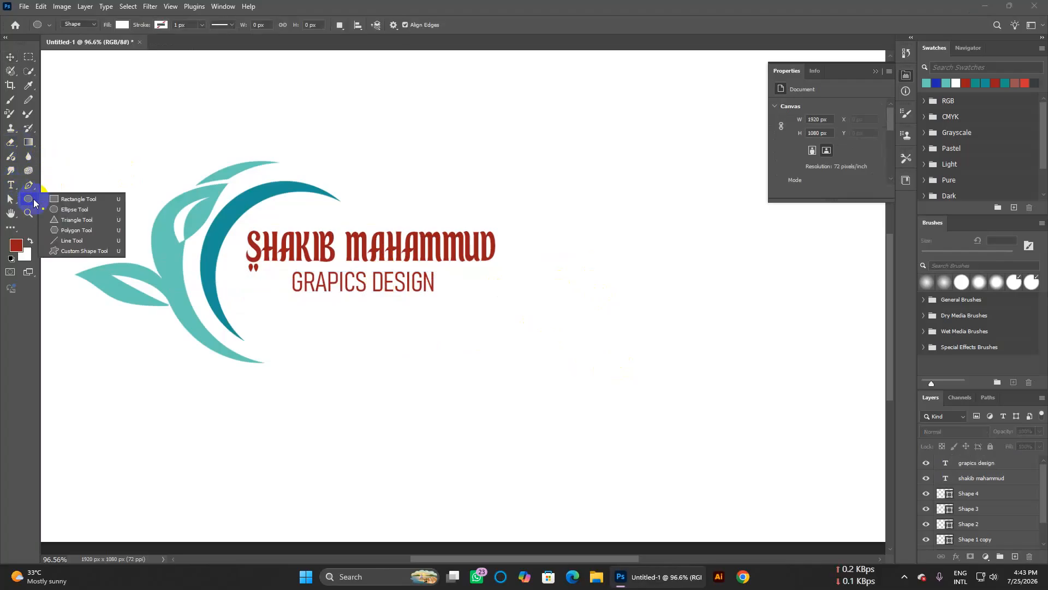
{"action": "left_click", "coordinate": [83, 198]}
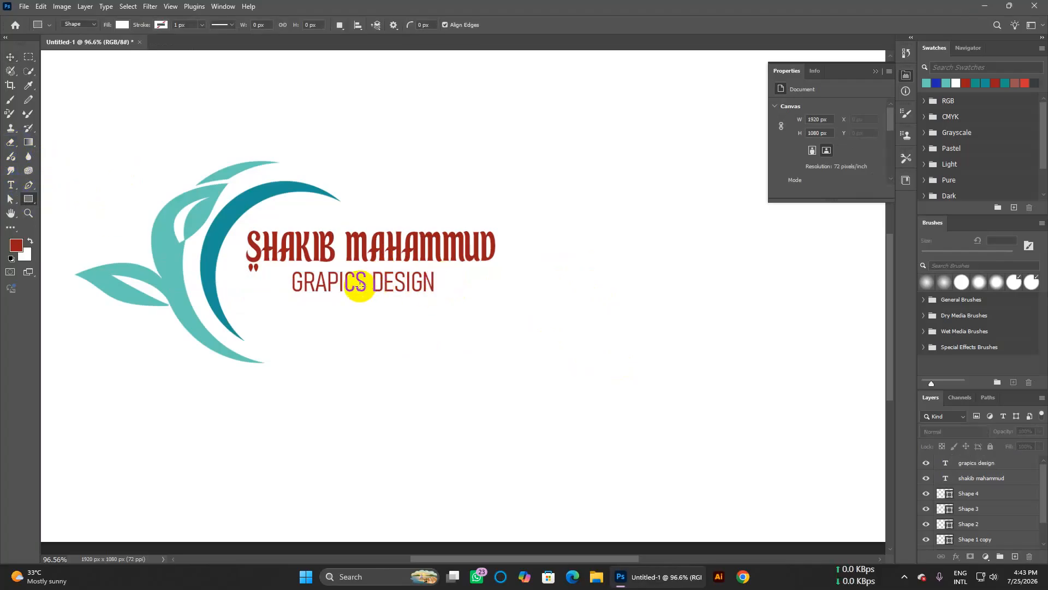
{"action": "left_click_drag", "start_coordinate": [439, 279], "coordinate": [510, 281]}
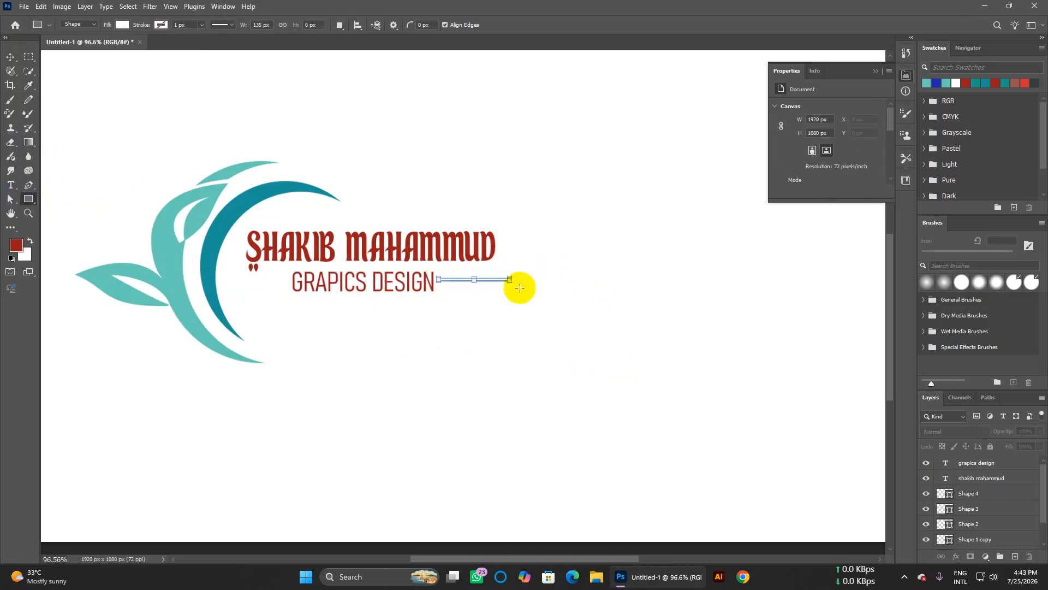
{"action": "left_click", "coordinate": [122, 26]}
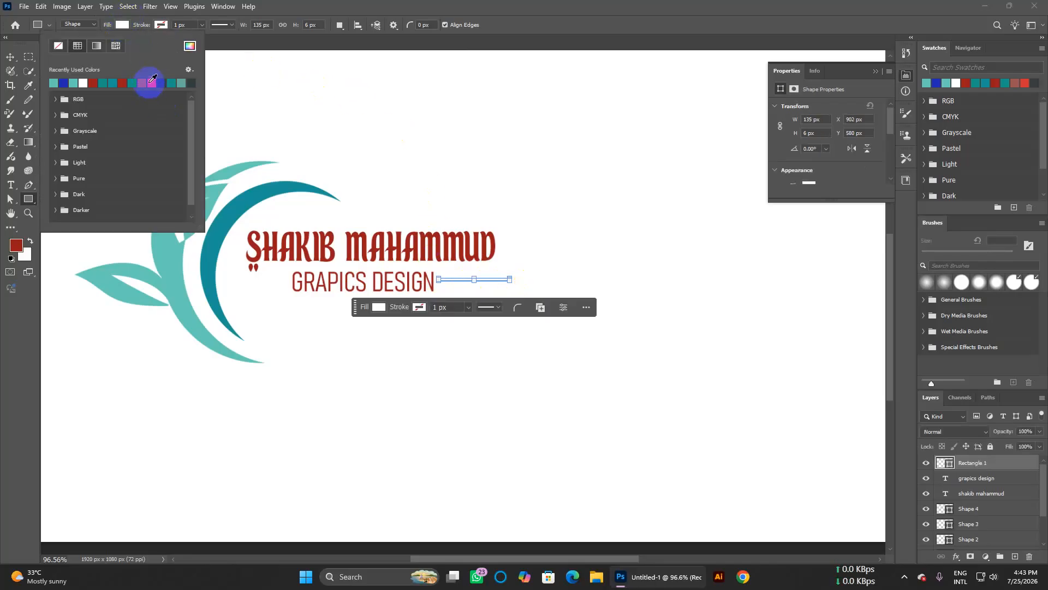
{"action": "left_click", "coordinate": [133, 82]}
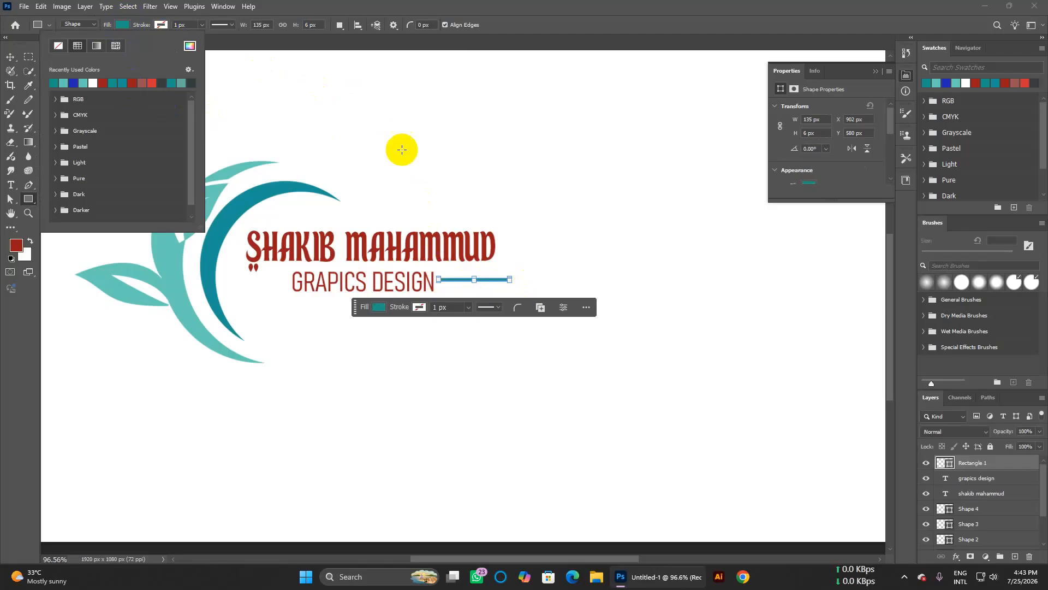
{"action": "left_click", "coordinate": [520, 42]}
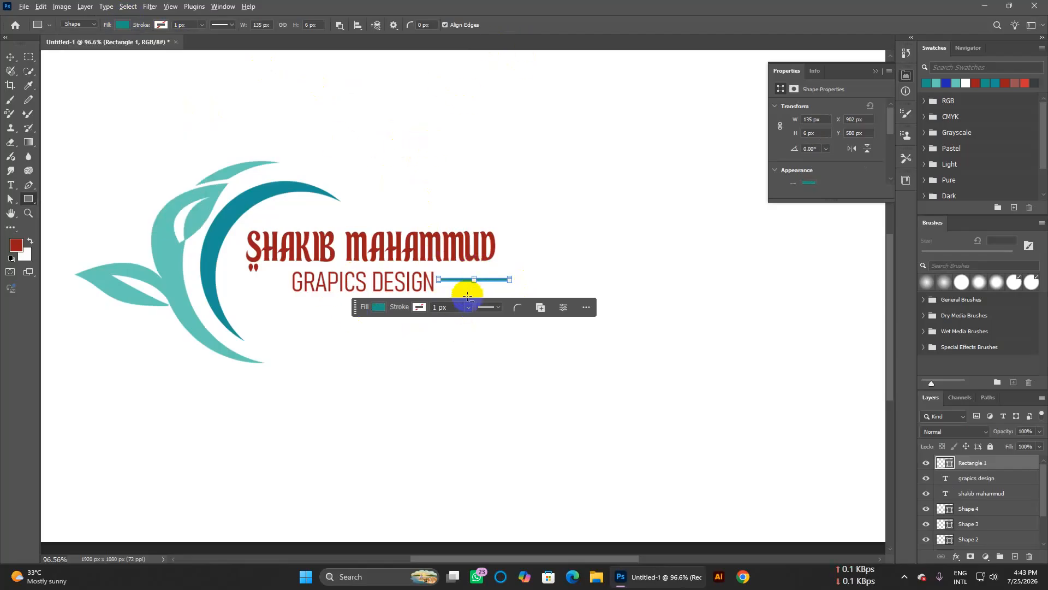
Step: Duplicate the teal bar to the tagline's left side and resize the copy
{"action": "scroll", "coordinate": [464, 279], "scroll_direction": "up", "scroll_amount": 5}
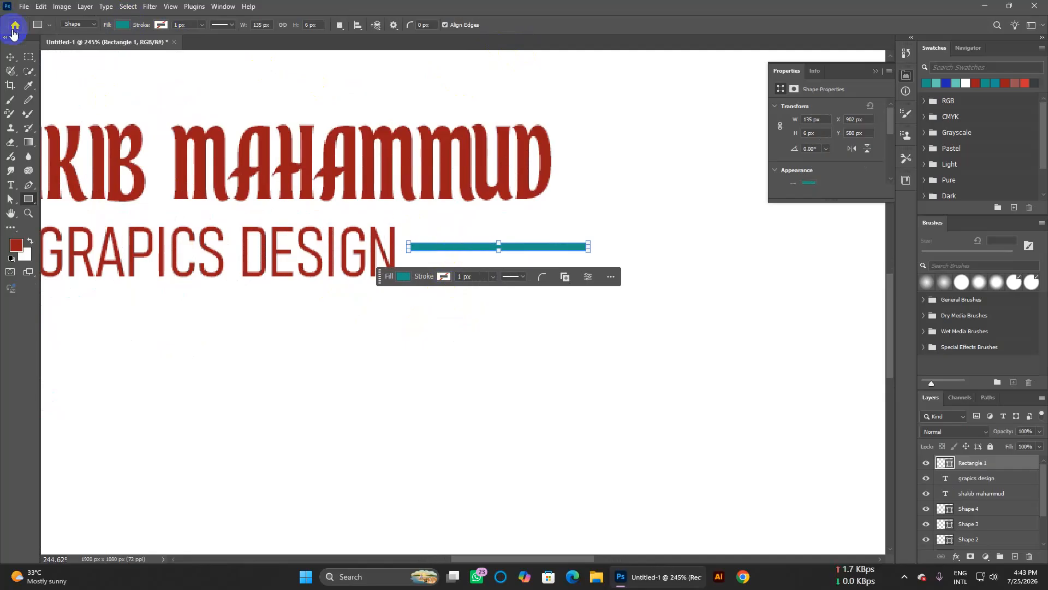
{"action": "left_click", "coordinate": [11, 57]}
{"action": "left_click_drag", "start_coordinate": [455, 250], "coordinate": [295, 339]}
{"action": "scroll", "coordinate": [298, 344], "scroll_direction": "right", "scroll_amount": 1}
{"action": "scroll", "coordinate": [297, 344], "scroll_direction": "down", "scroll_amount": 4}
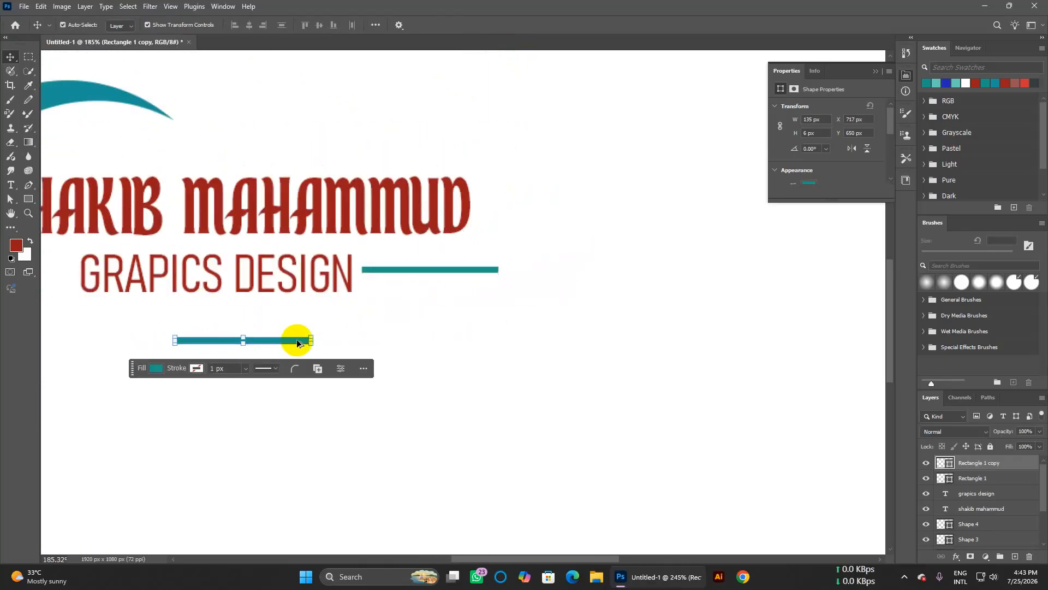
{"action": "scroll", "coordinate": [240, 331], "scroll_direction": "left", "scroll_amount": 3}
{"action": "scroll", "coordinate": [240, 330], "scroll_direction": "left", "scroll_amount": 5}
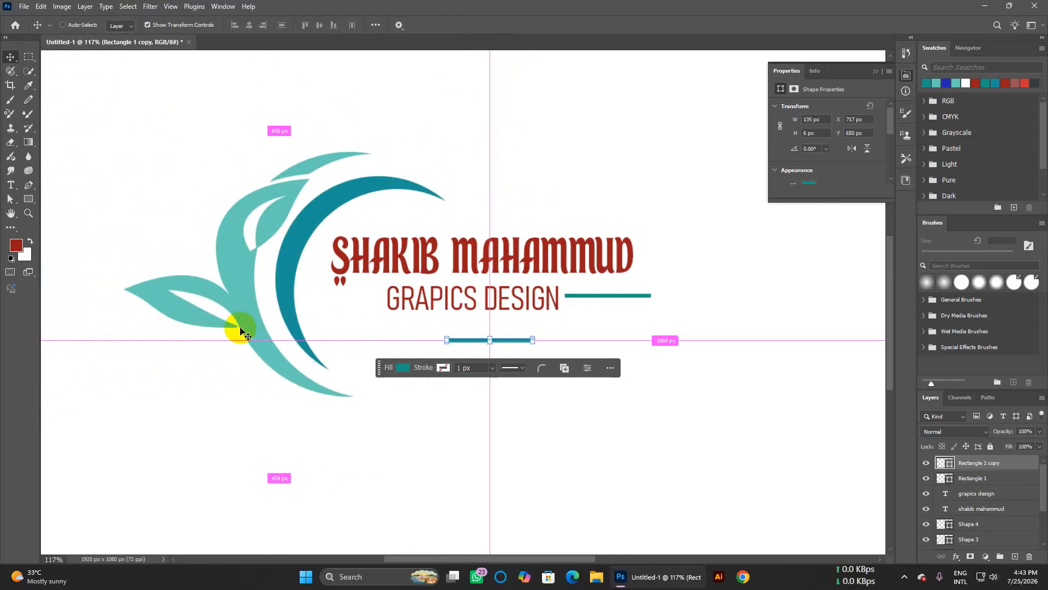
{"action": "mouse_move", "coordinate": [502, 337]}
{"action": "left_mouse_down"}
{"action": "mouse_move", "coordinate": [365, 294]}
{"action": "mouse_move", "coordinate": [326, 300]}
{"action": "mouse_move", "coordinate": [348, 298]}
{"action": "left_mouse_up"}
{"action": "key", "text": "Return"}
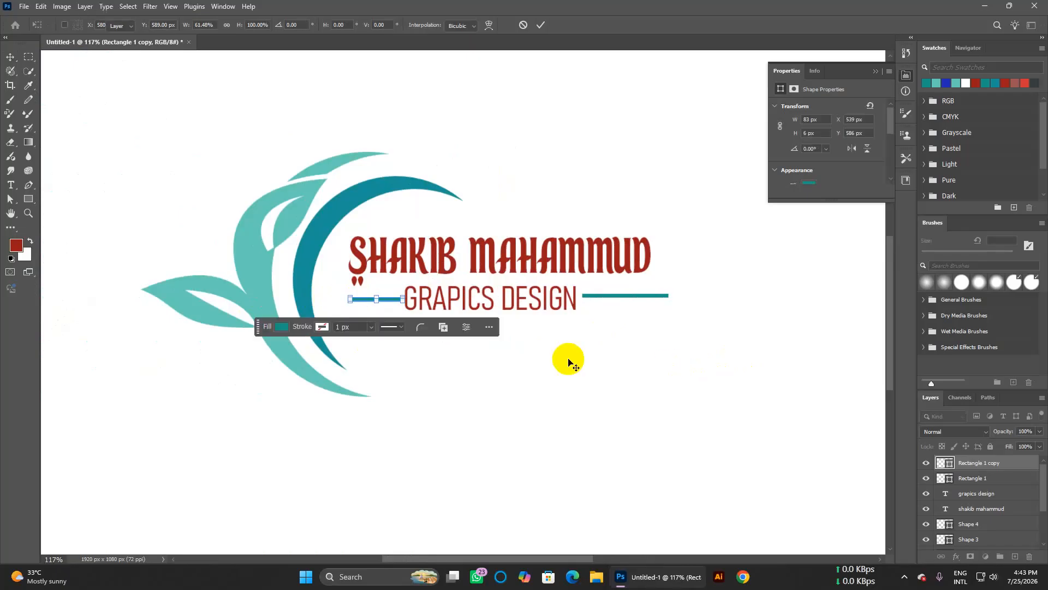
{"action": "left_click", "coordinate": [578, 350]}
Step: Thin the right bar to match and centre GRAPICS DESIGN between the bars
{"action": "left_click", "coordinate": [642, 298]}
{"action": "left_click_drag", "start_coordinate": [645, 293], "coordinate": [658, 298]}
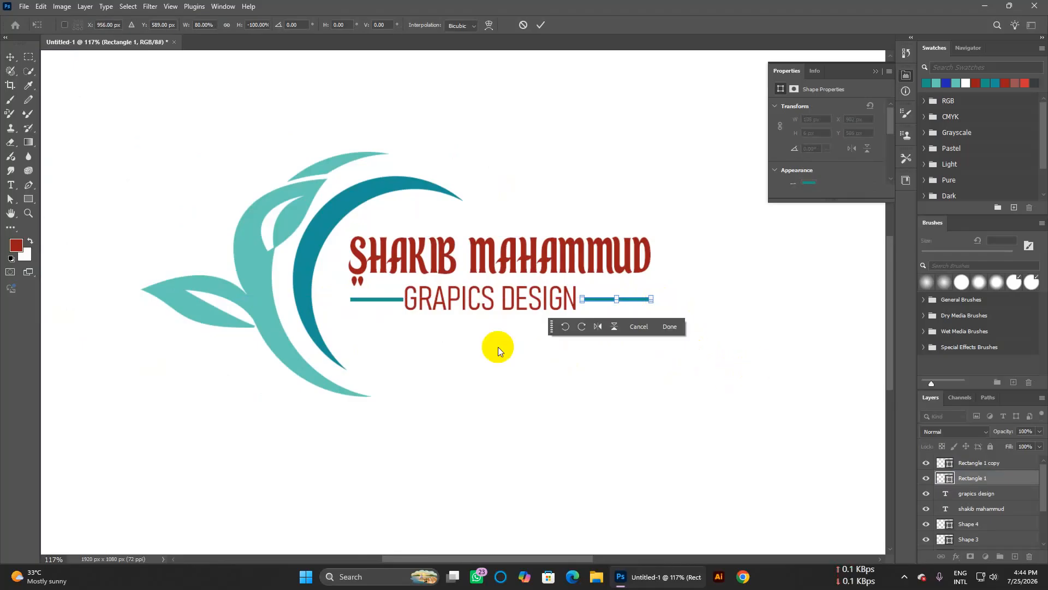
{"action": "key", "text": "Return"}
{"action": "left_click", "coordinate": [637, 469]}
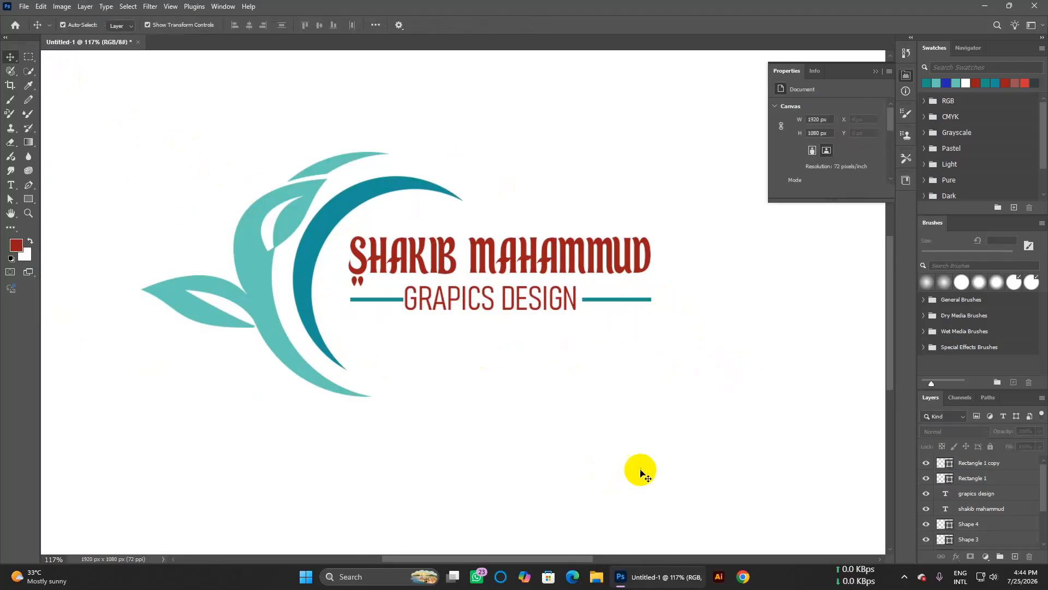
{"action": "left_click", "coordinate": [475, 292]}
{"action": "left_click_drag", "start_coordinate": [475, 294], "coordinate": [478, 294]}
{"action": "left_click", "coordinate": [693, 414]}
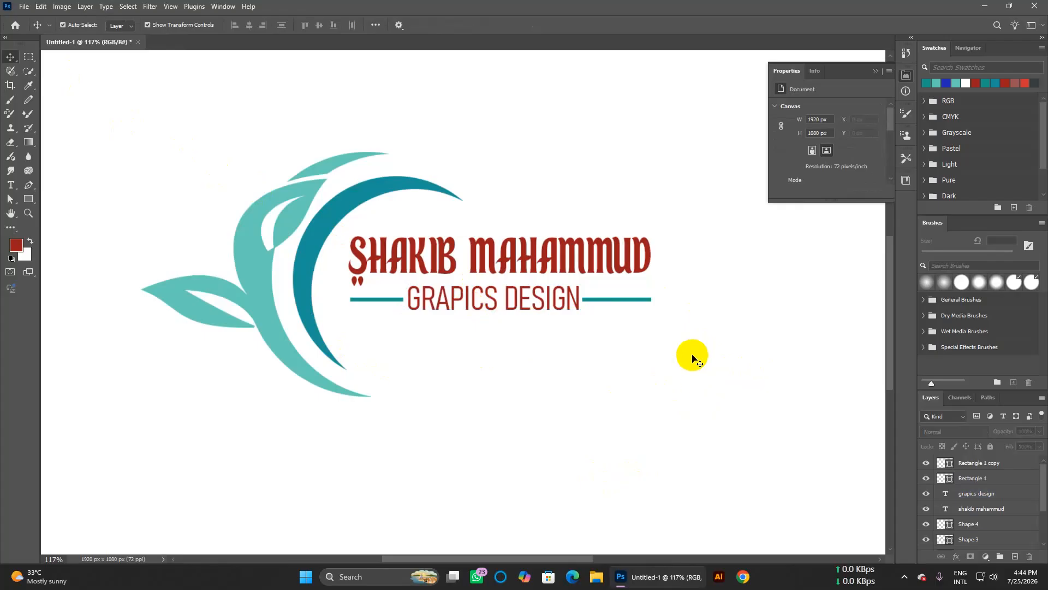
{"action": "scroll", "coordinate": [692, 359], "scroll_direction": "down", "scroll_amount": 2}
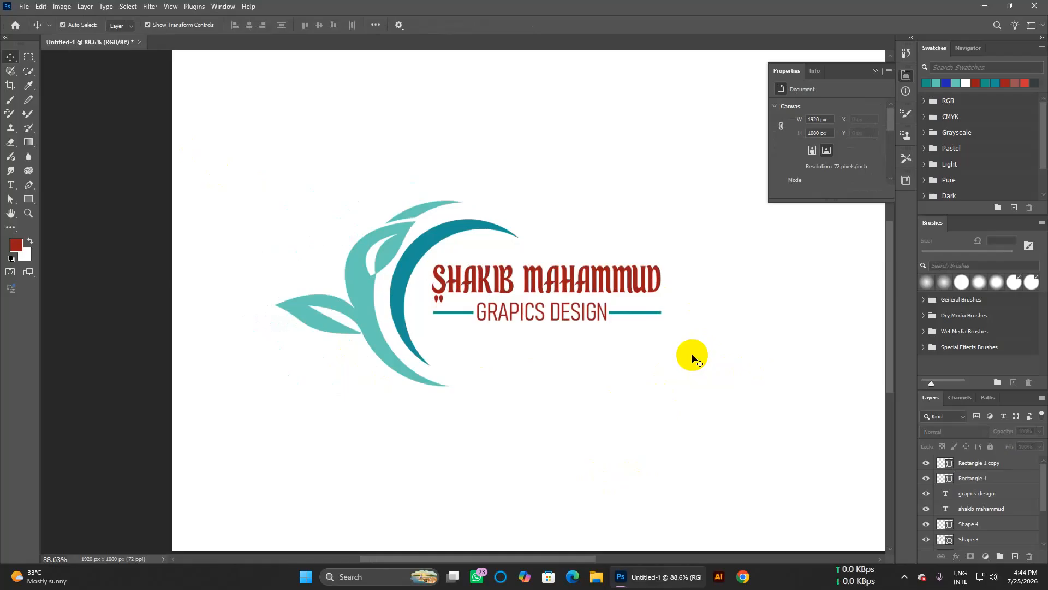
{"action": "scroll", "coordinate": [691, 359], "scroll_direction": "down", "scroll_amount": 5}
{"action": "scroll", "coordinate": [692, 359], "scroll_direction": "up", "scroll_amount": 8}
{"action": "scroll", "coordinate": [692, 358], "scroll_direction": "down", "scroll_amount": 4}
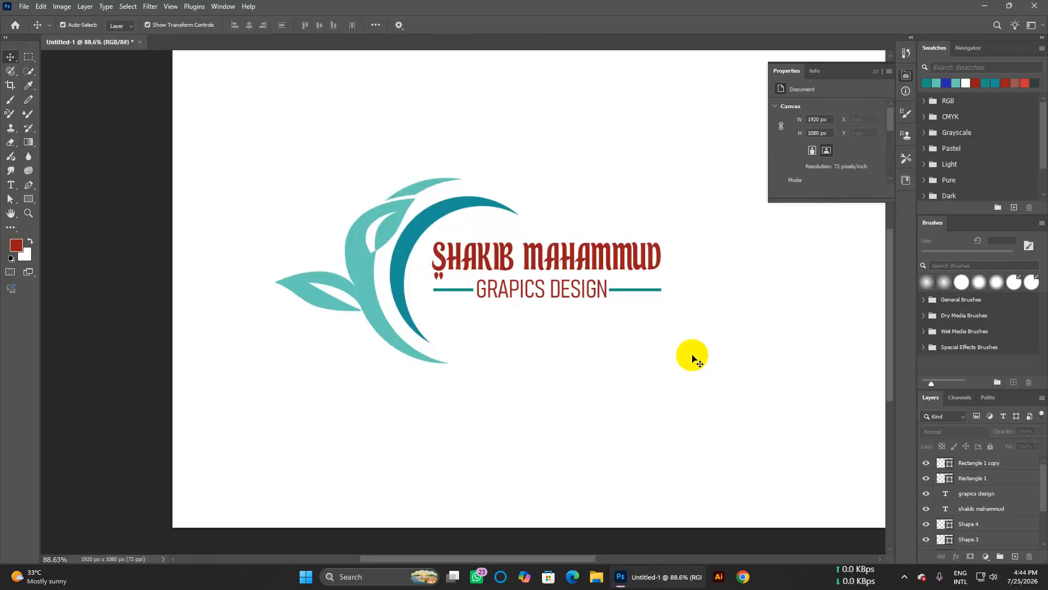
{"action": "scroll", "coordinate": [692, 359], "scroll_direction": "right", "scroll_amount": 2}
{"action": "scroll", "coordinate": [633, 345], "scroll_direction": "up", "scroll_amount": 2}
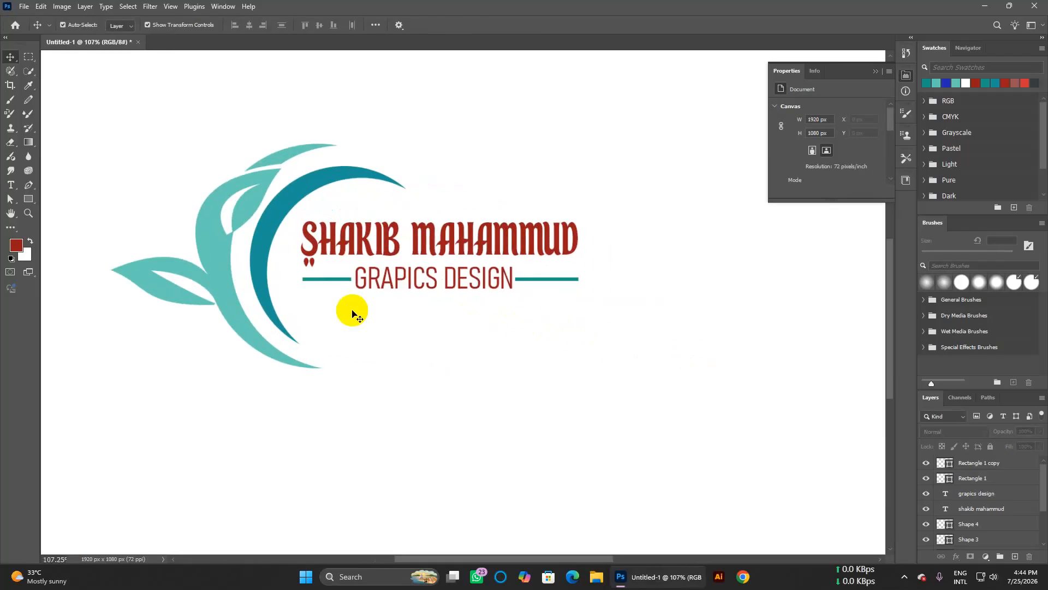
Step: Export the logo through Export As, keeping the format as JPG
{"action": "left_click", "coordinate": [25, 8]}
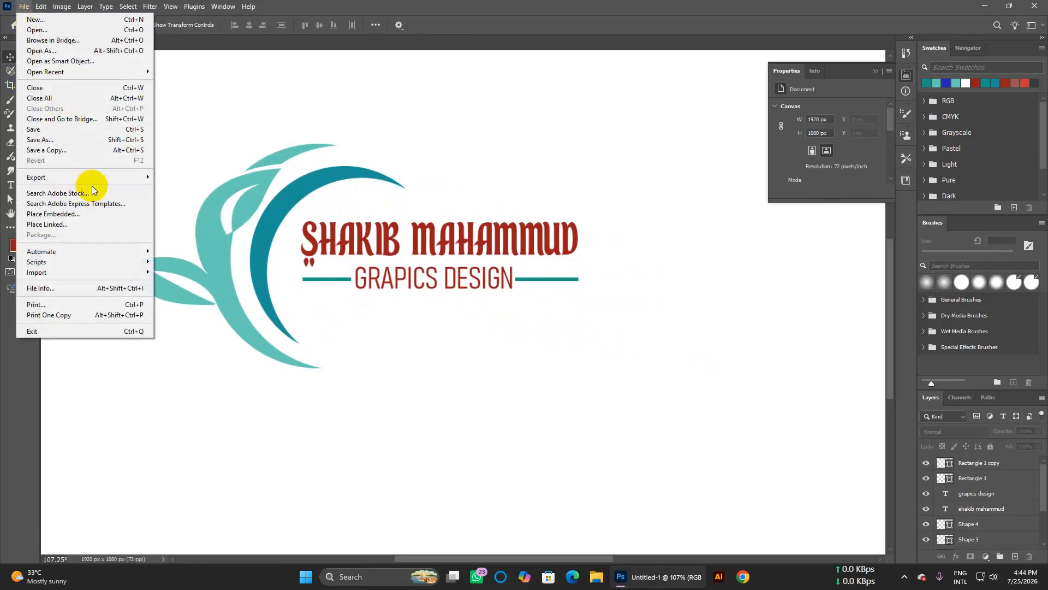
{"action": "mouse_move", "coordinate": [93, 172]}
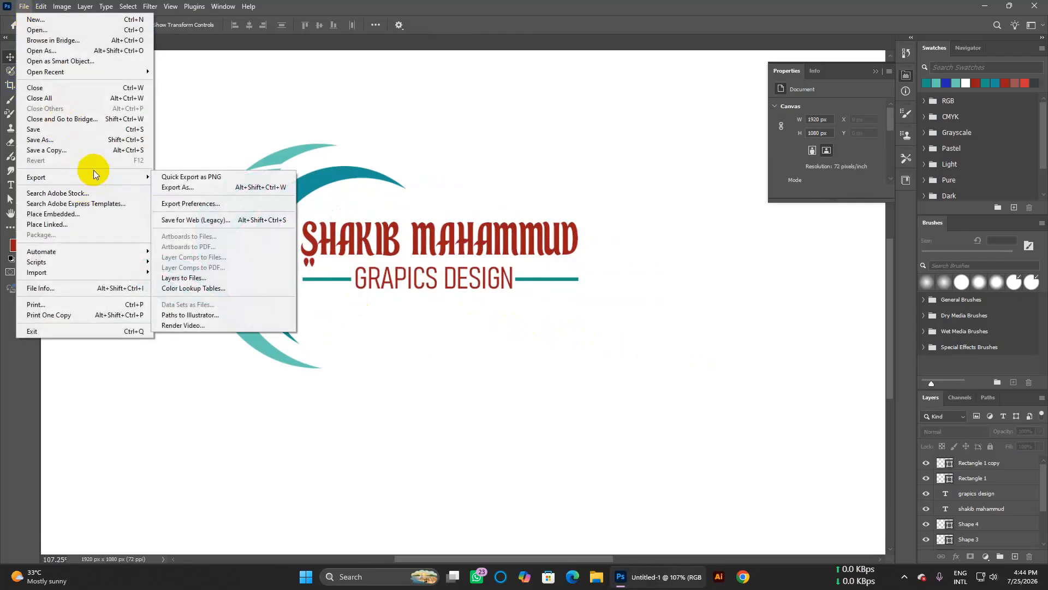
{"action": "left_click", "coordinate": [226, 192]}
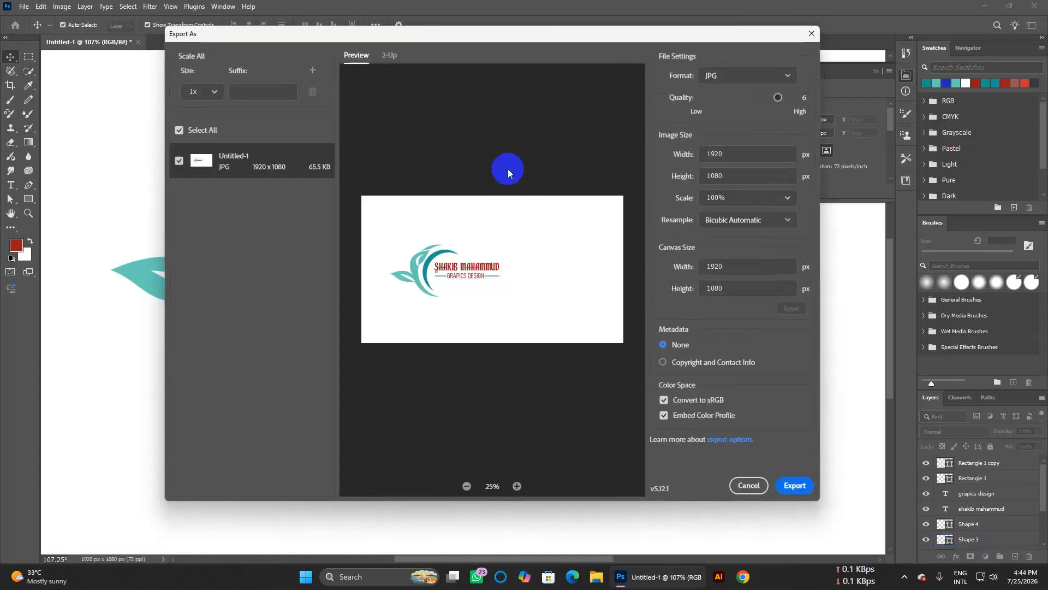
{"action": "left_click", "coordinate": [739, 82]}
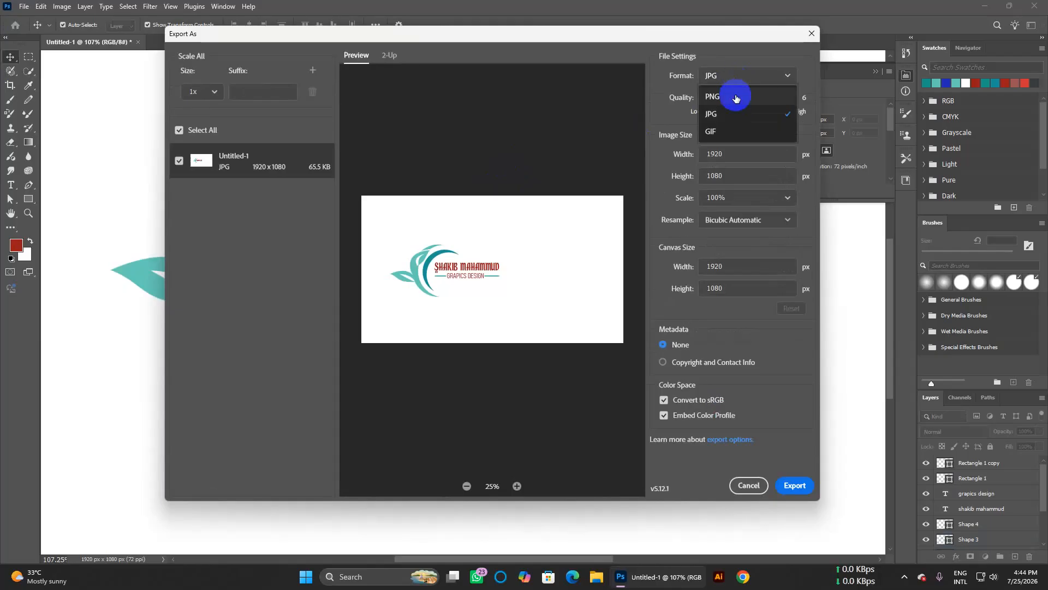
{"action": "left_click", "coordinate": [734, 96]}
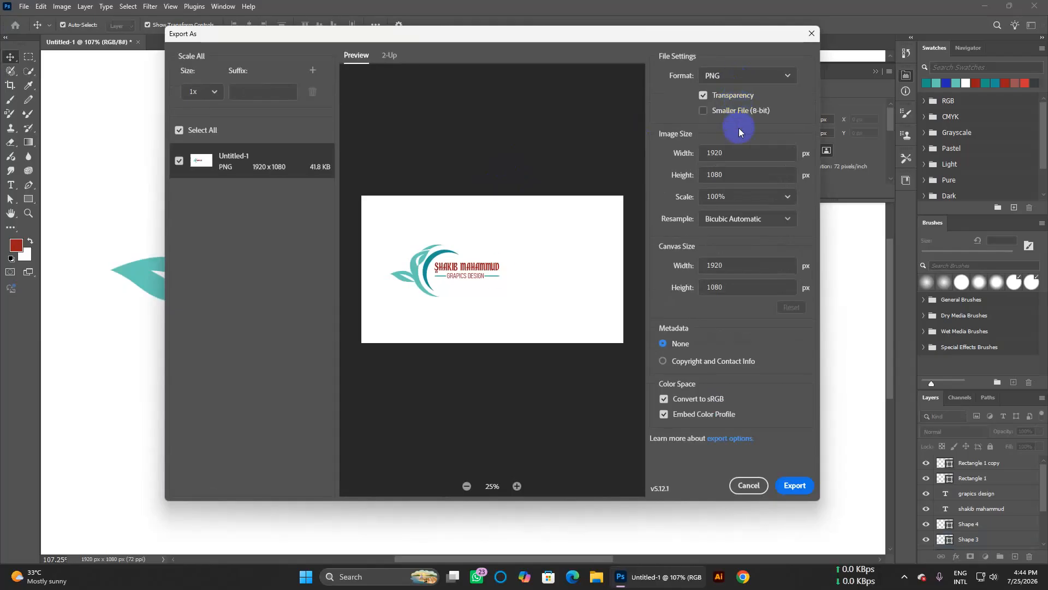
{"action": "left_click", "coordinate": [750, 77]}
{"action": "left_click", "coordinate": [720, 113]}
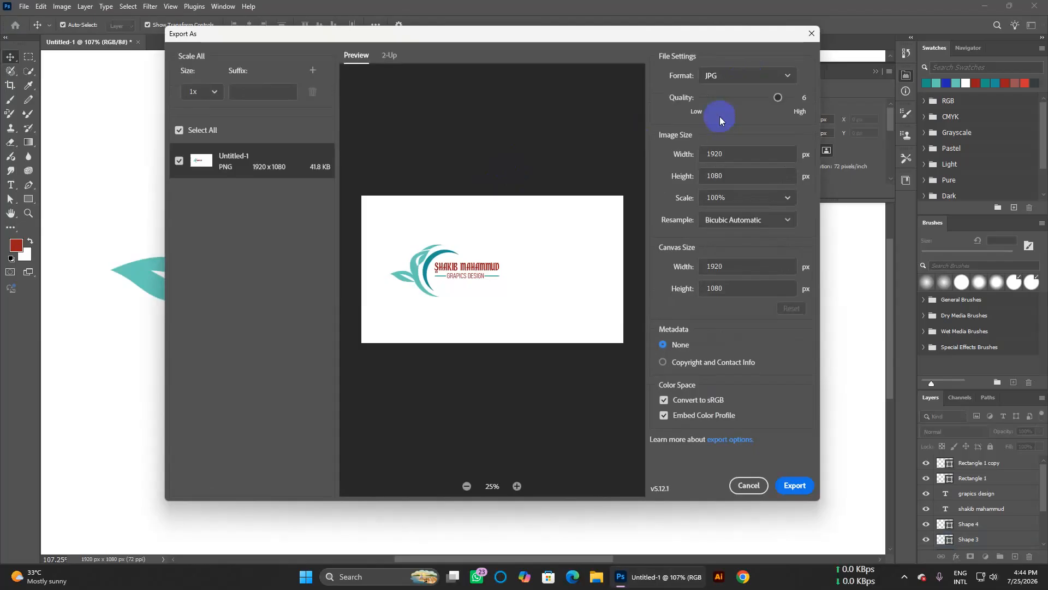
{"action": "left_click", "coordinate": [793, 485]}
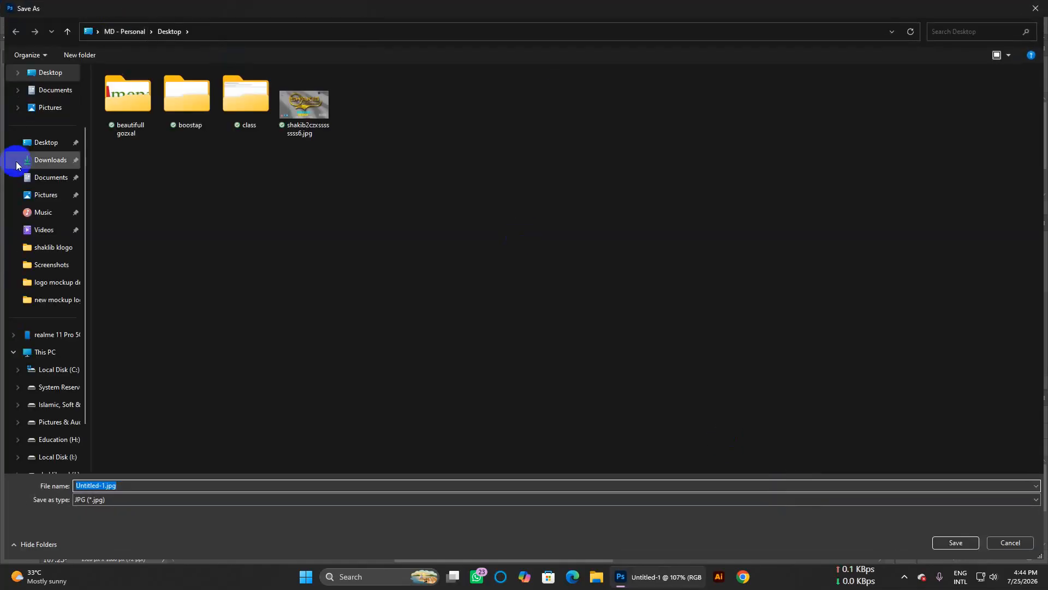
Step: Save the exported JPG to Downloads as 'shakib5123'
{"action": "left_click", "coordinate": [25, 159]}
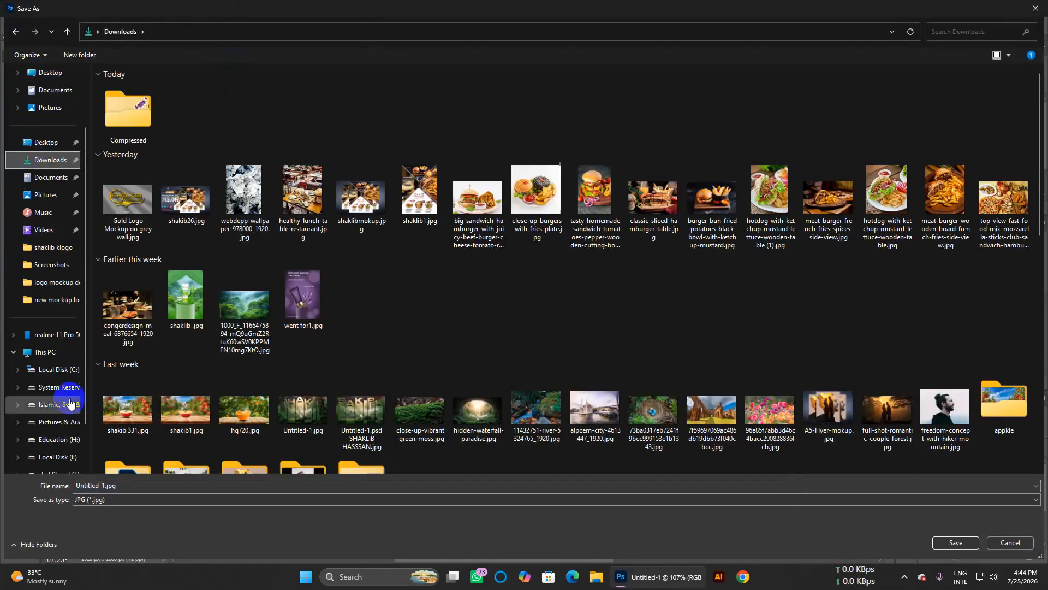
{"action": "left_click", "coordinate": [100, 486]}
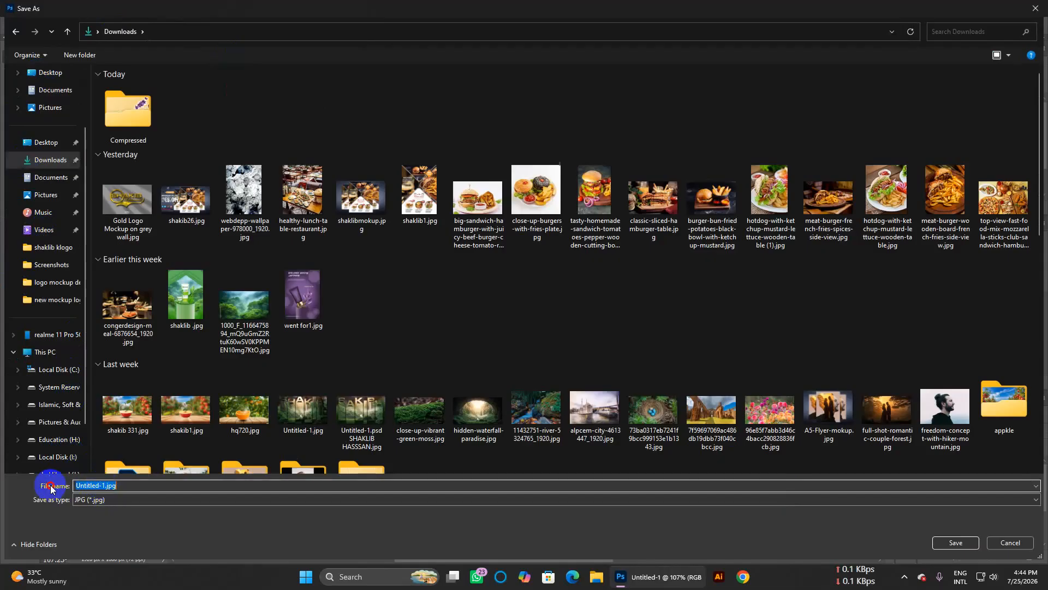
{"action": "double_click", "coordinate": [100, 486]}
{"action": "left_click_drag", "start_coordinate": [103, 485], "coordinate": [28, 486]}
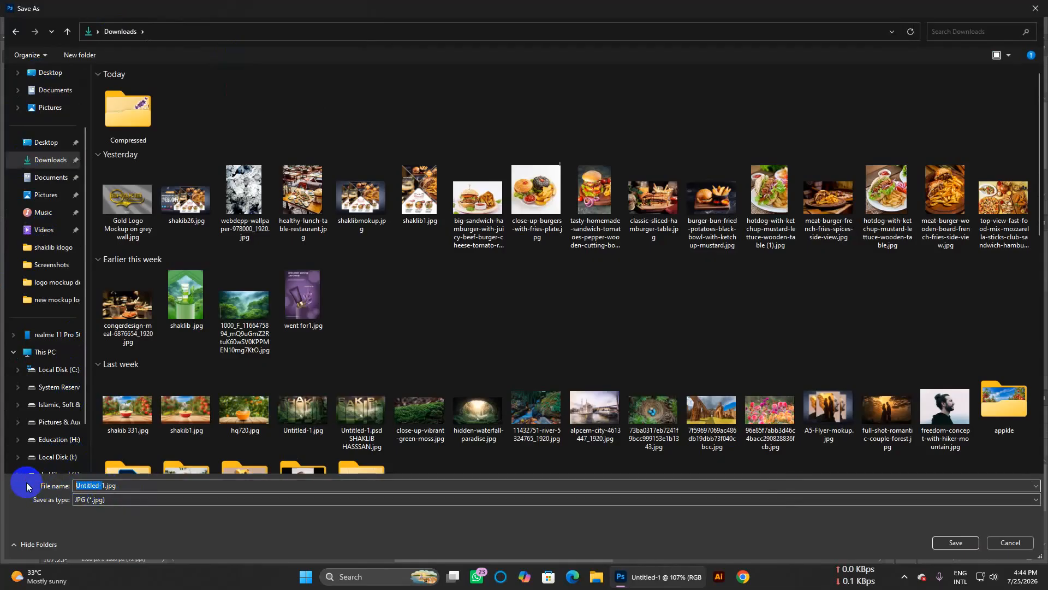
{"action": "type", "text": "shaki"}
{"action": "type", "text": "b5123"}
{"action": "key", "text": "Return"}
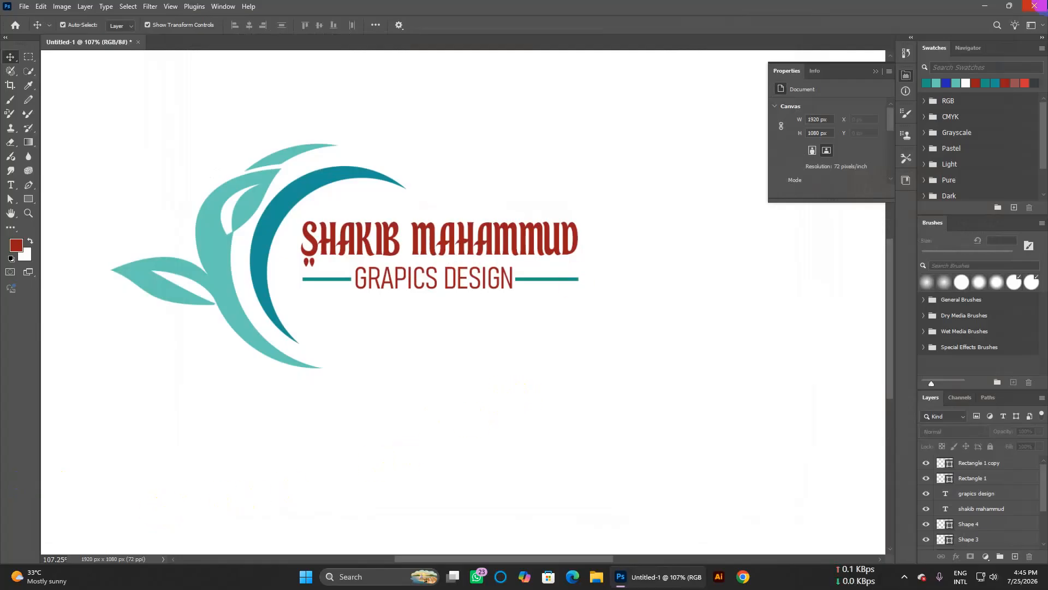
Step: Browse Local Disk (I:) to the new mockup logo folder and open the REFLECT mockup PSD
{"action": "left_click", "coordinate": [985, 6]}
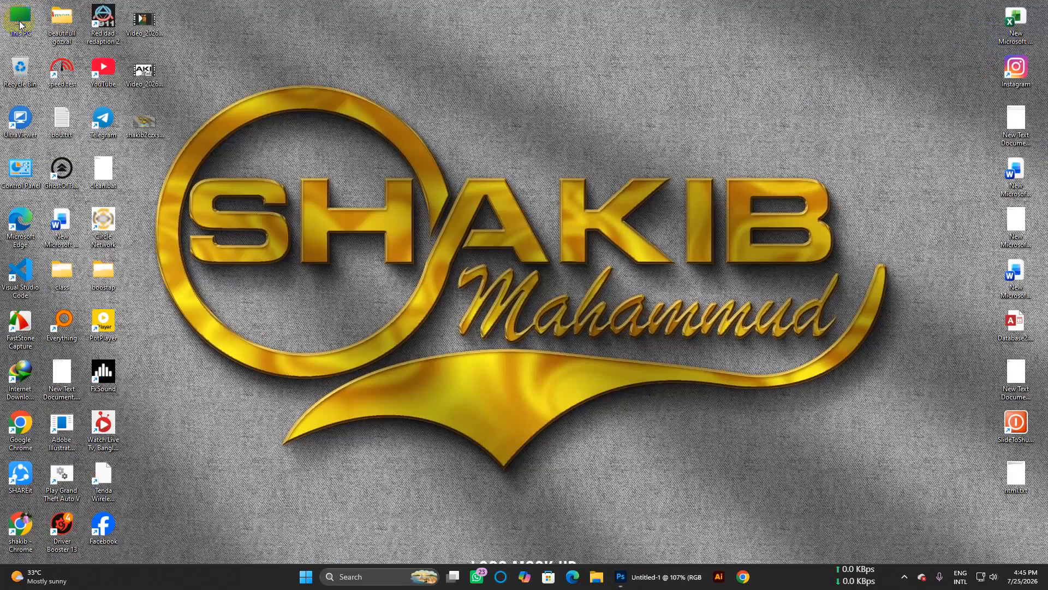
{"action": "double_click", "coordinate": [19, 22]}
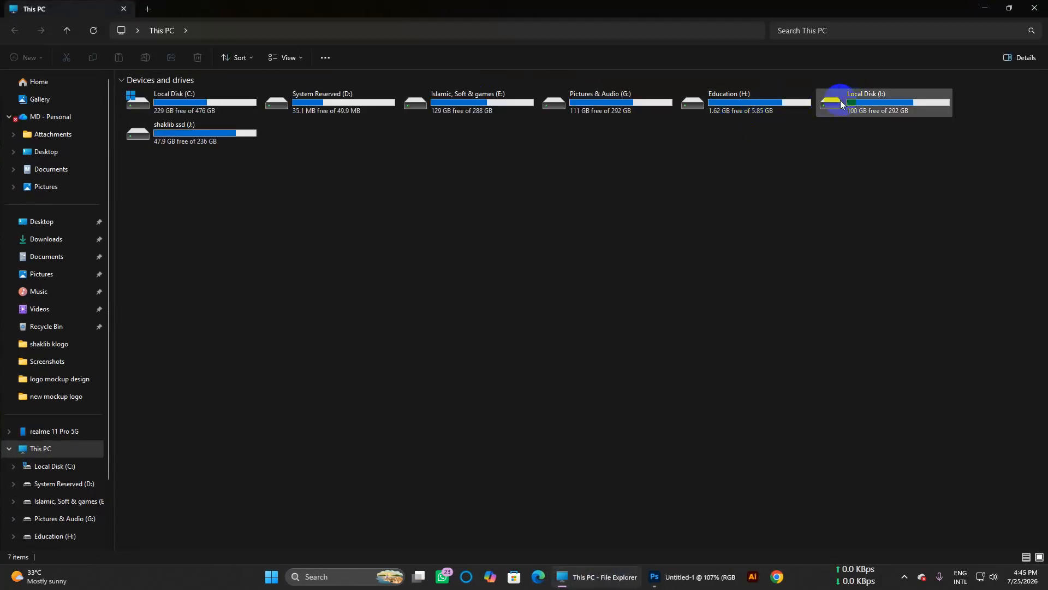
{"action": "left_click", "coordinate": [875, 106]}
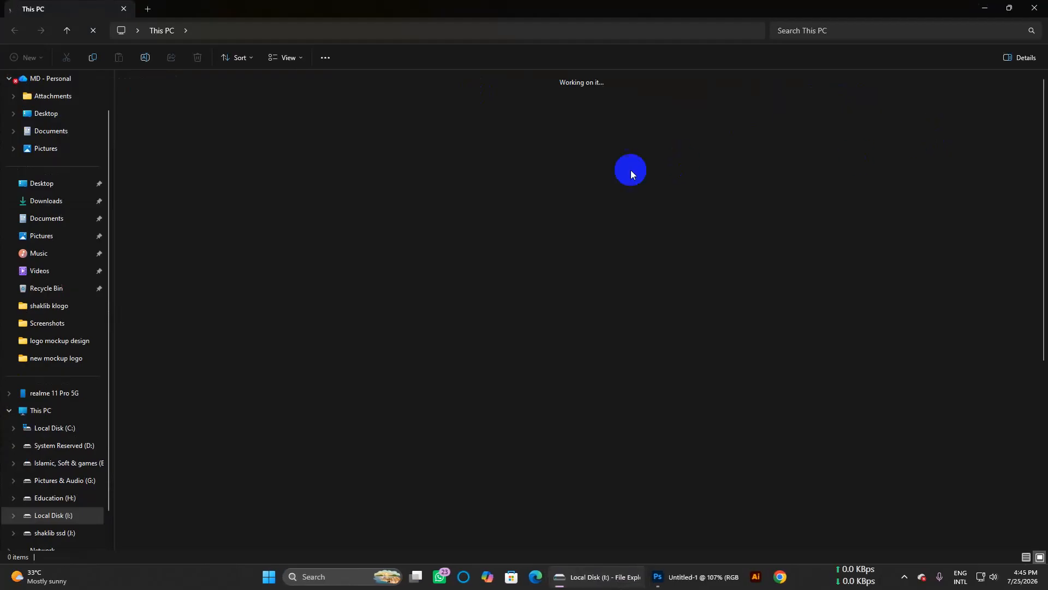
{"action": "double_click", "coordinate": [999, 107]}
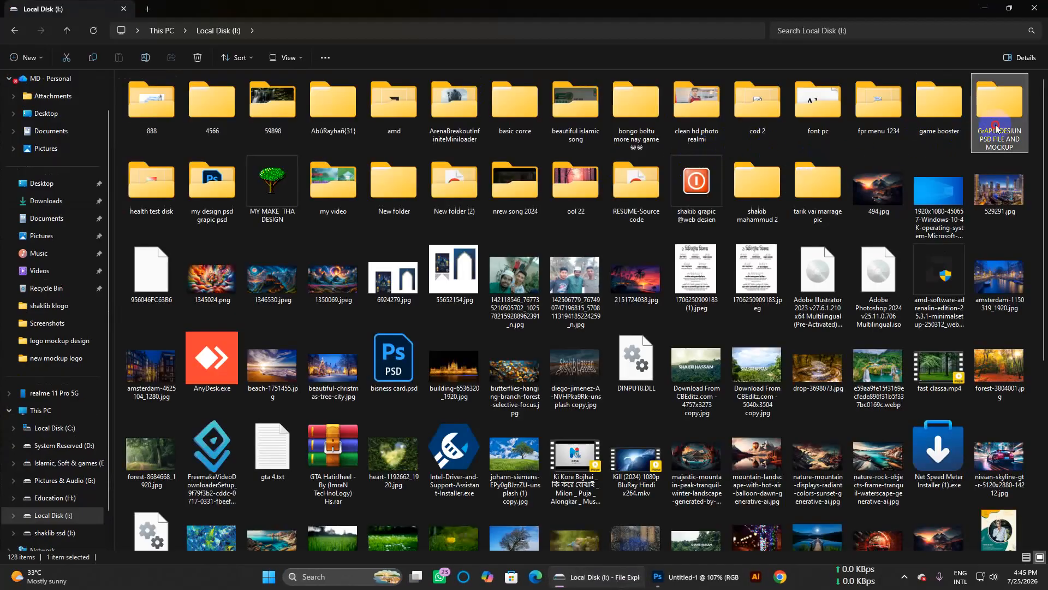
{"action": "double_click", "coordinate": [208, 174]}
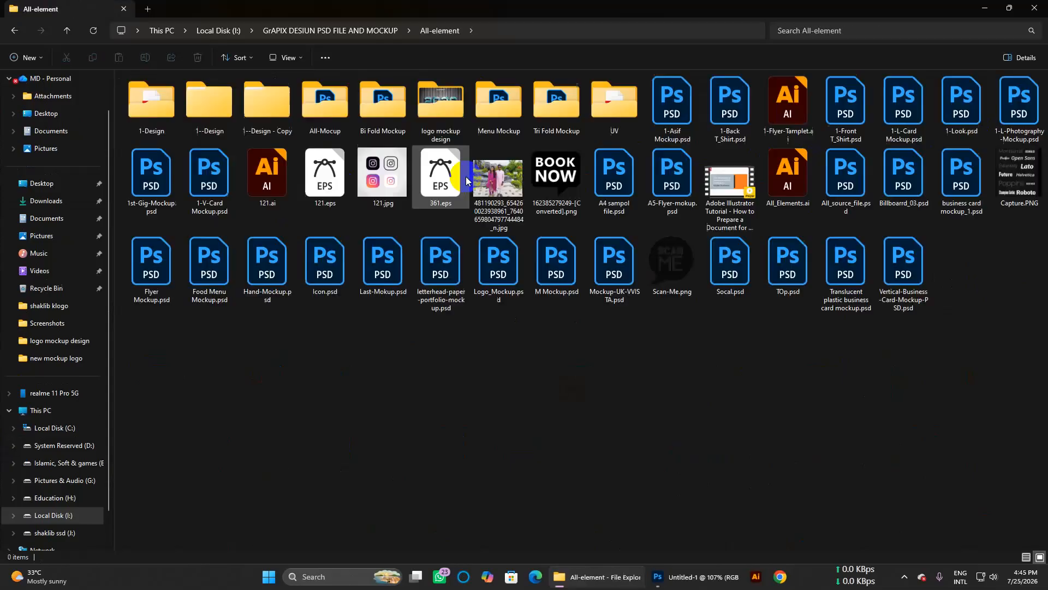
{"action": "double_click", "coordinate": [439, 123]}
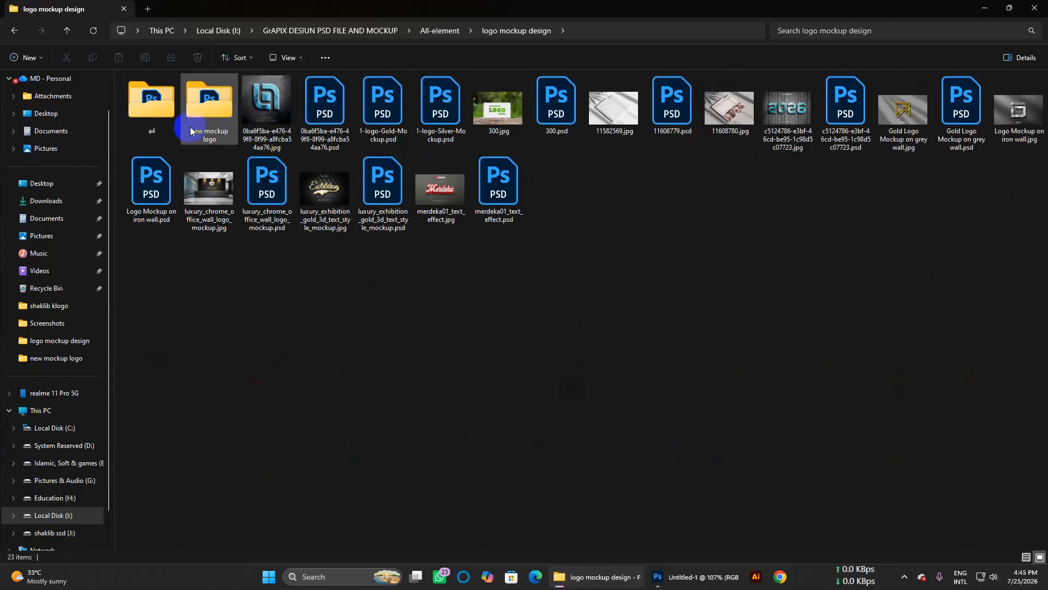
{"action": "left_click", "coordinate": [222, 115]}
{"action": "double_click", "coordinate": [222, 115]}
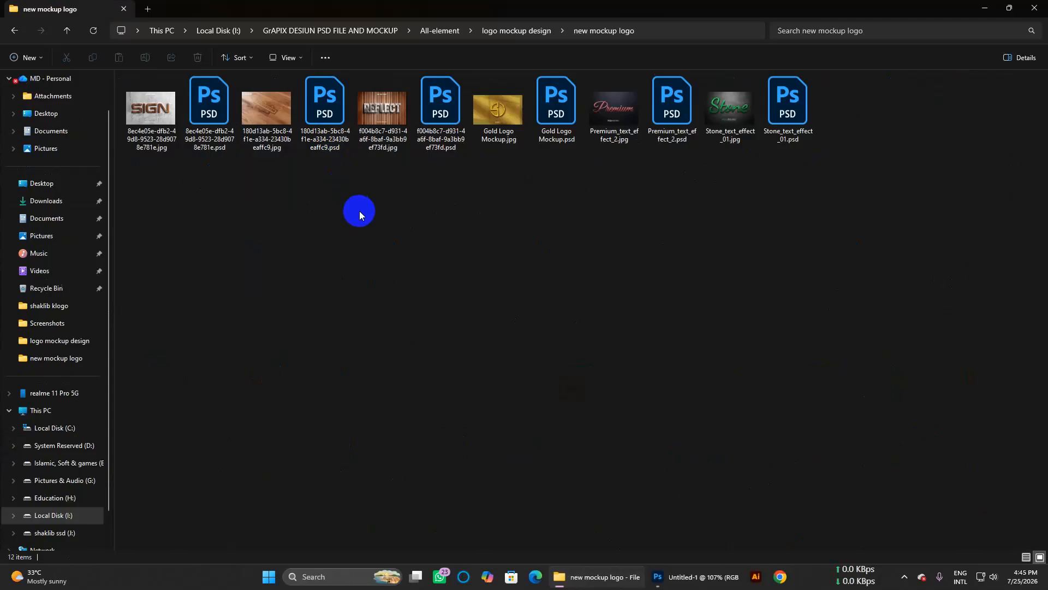
{"action": "left_click", "coordinate": [447, 131]}
{"action": "double_click", "coordinate": [447, 131]}
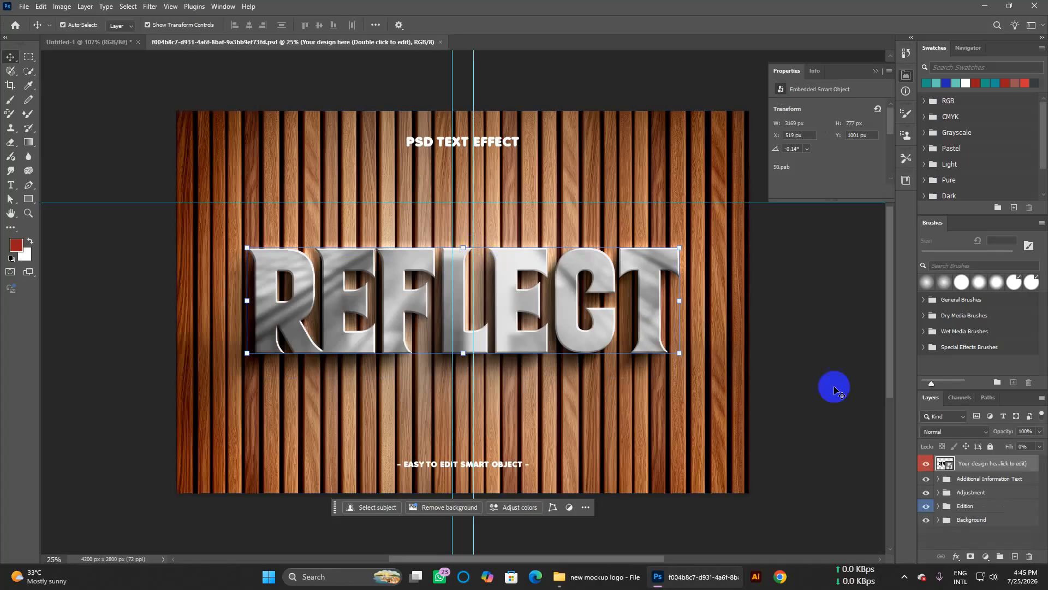
Step: Open the wood mockup's 50.psb smart object contents for editing
{"action": "left_click_drag", "start_coordinate": [948, 464], "coordinate": [765, 358]}
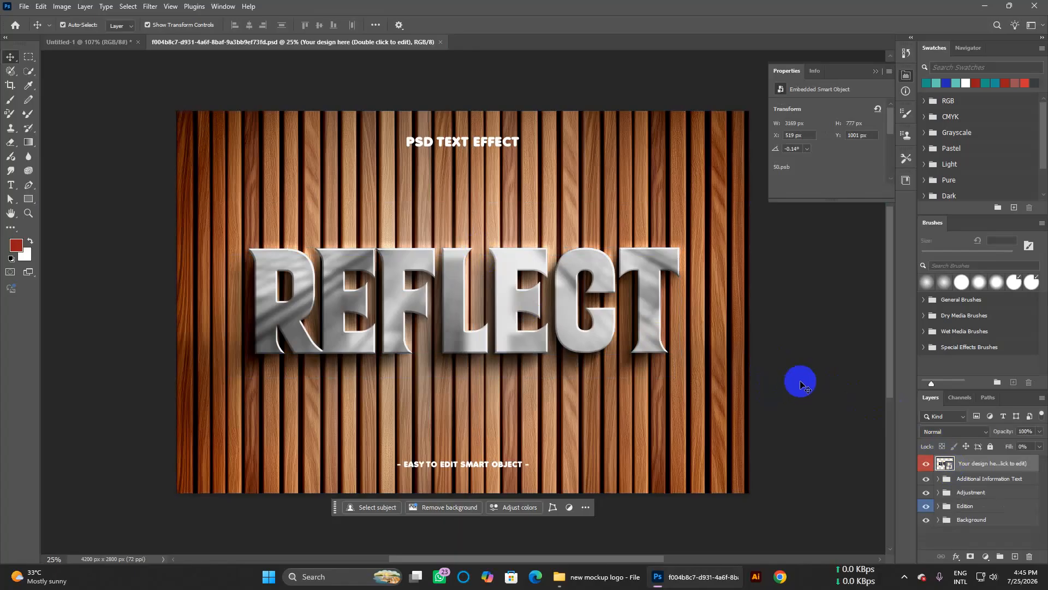
{"action": "left_click", "coordinate": [801, 379]}
{"action": "double_click", "coordinate": [950, 465]}
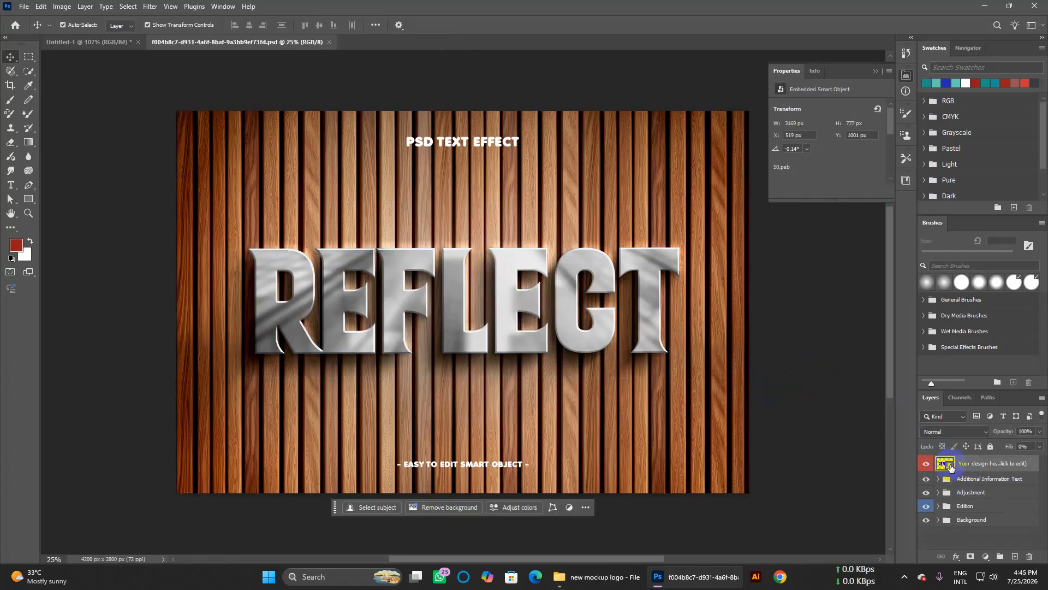
Step: Open shakib55661.jpg and marquee-select white background above the logo
{"action": "left_click", "coordinate": [25, 6]}
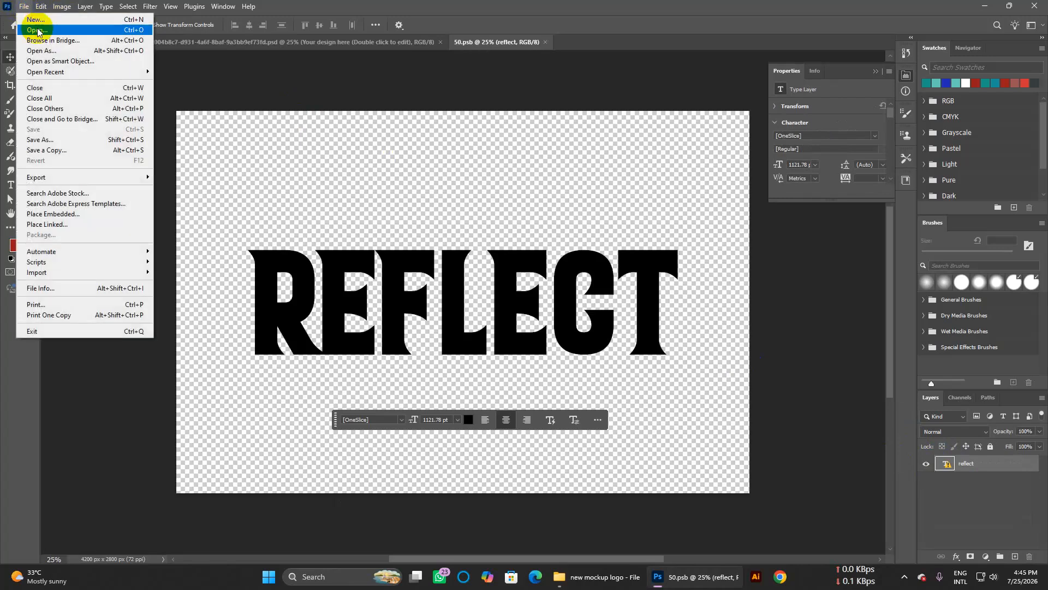
{"action": "left_click", "coordinate": [37, 30]}
{"action": "left_click", "coordinate": [115, 128]}
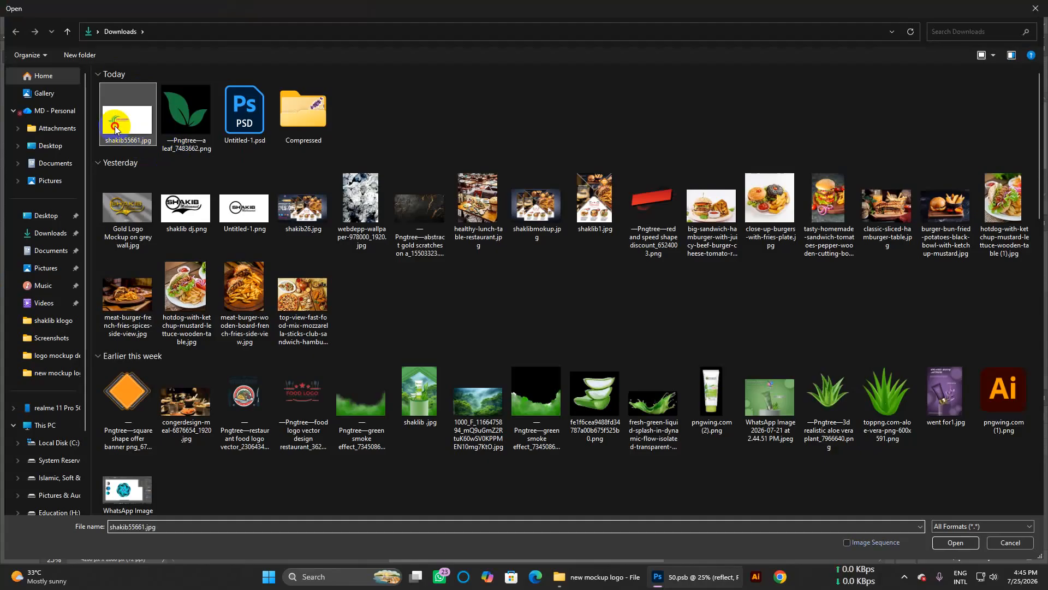
{"action": "double_click", "coordinate": [115, 128]}
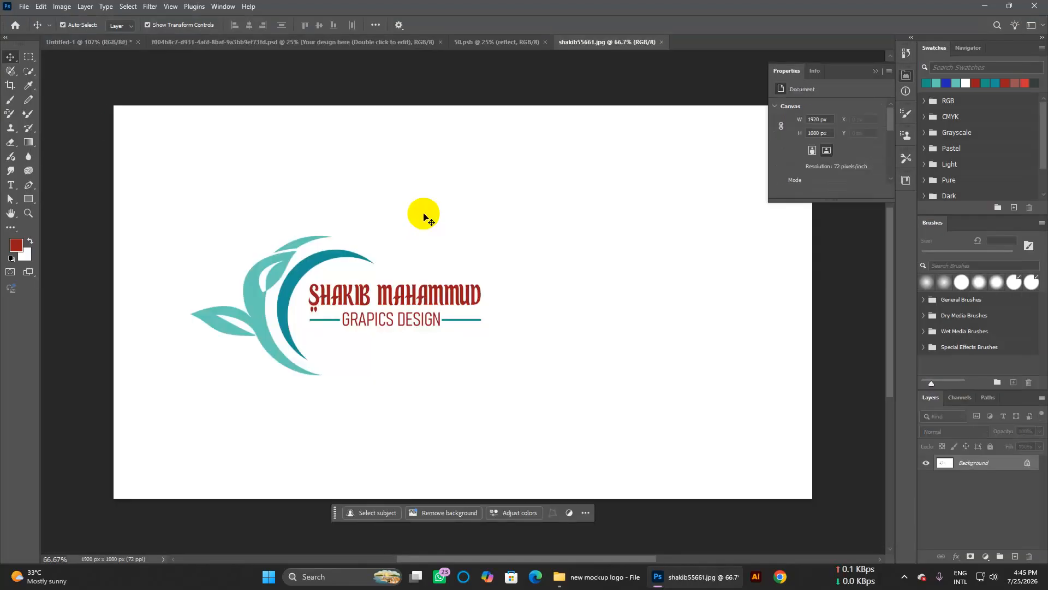
{"action": "left_click", "coordinate": [29, 57]}
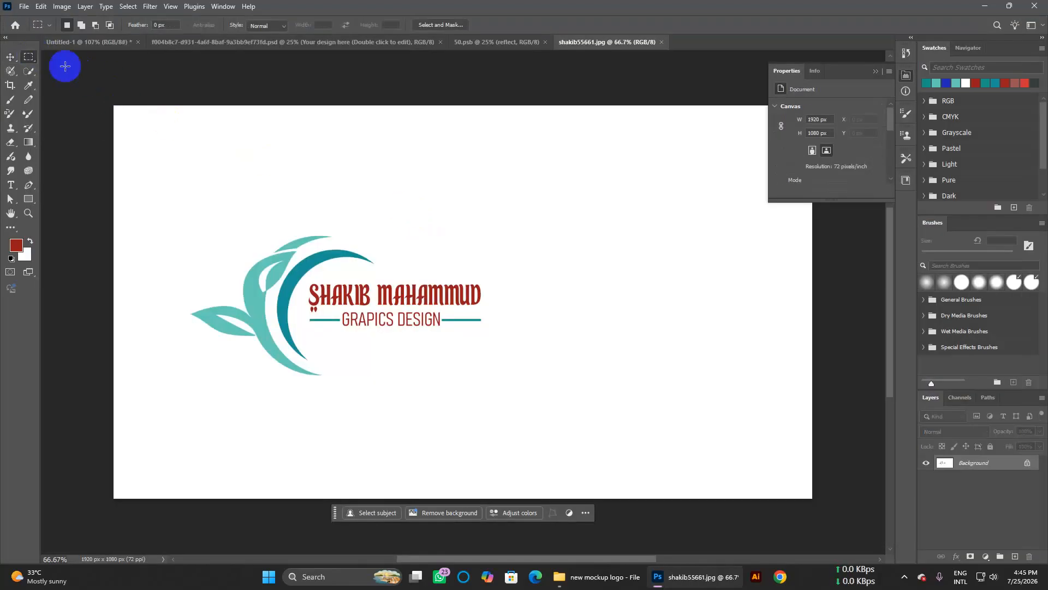
{"action": "left_click_drag", "start_coordinate": [209, 142], "coordinate": [444, 182]}
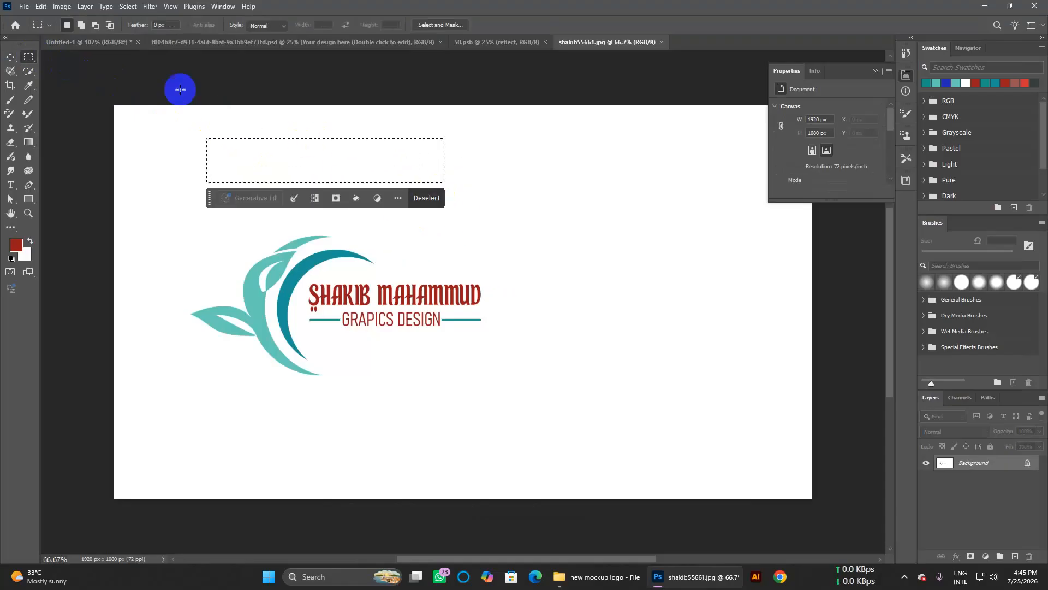
Step: Select similar white pixels, unlock the Background, delete them, and drag the logo toward the mockup
{"action": "left_click", "coordinate": [129, 7]}
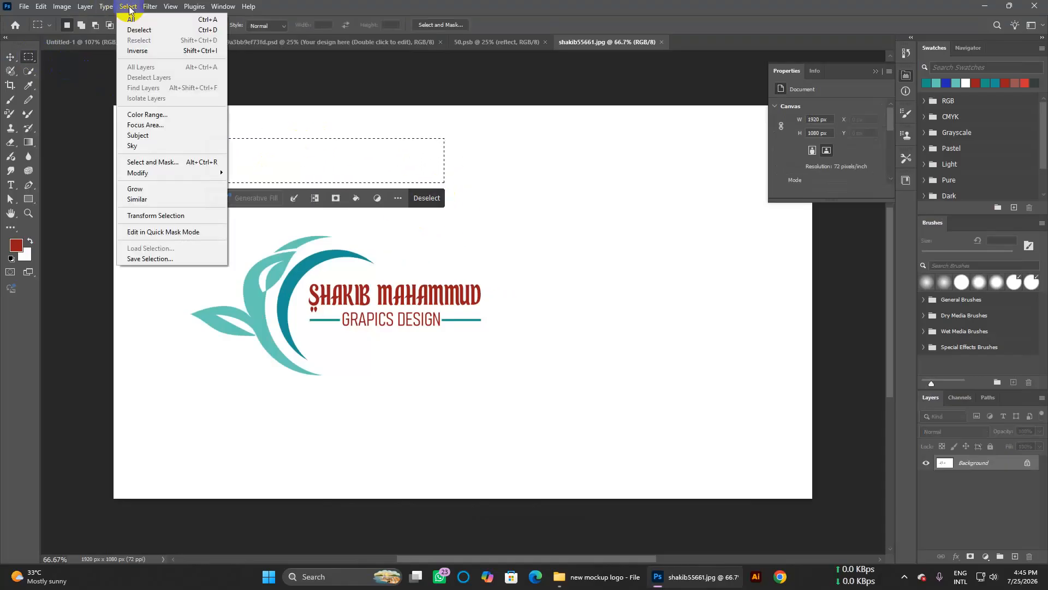
{"action": "left_click", "coordinate": [149, 199]}
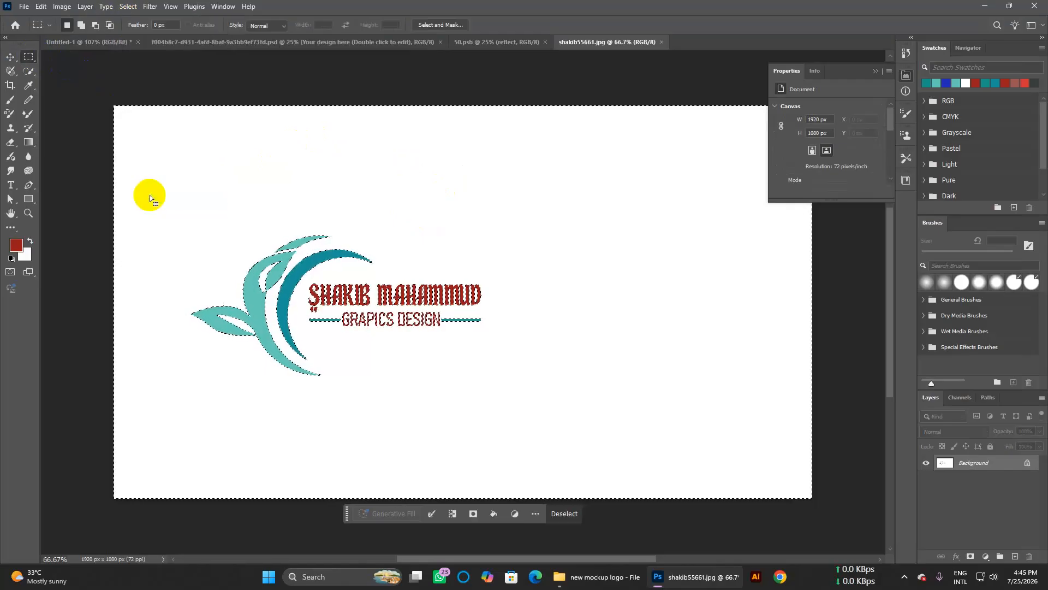
{"action": "key", "text": "Delete"}
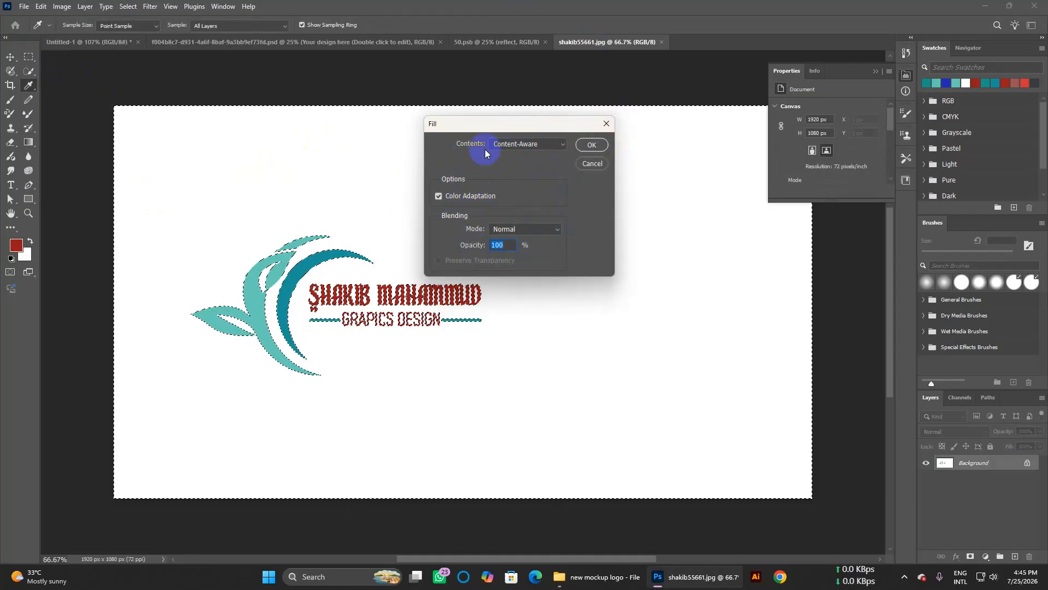
{"action": "left_click", "coordinate": [604, 122]}
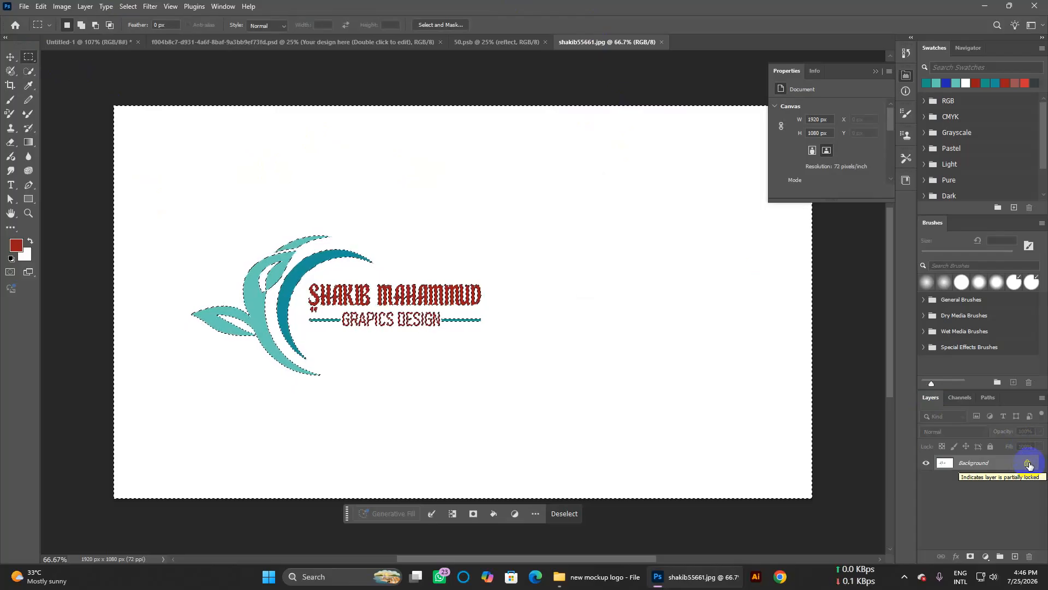
{"action": "left_click", "coordinate": [1028, 465]}
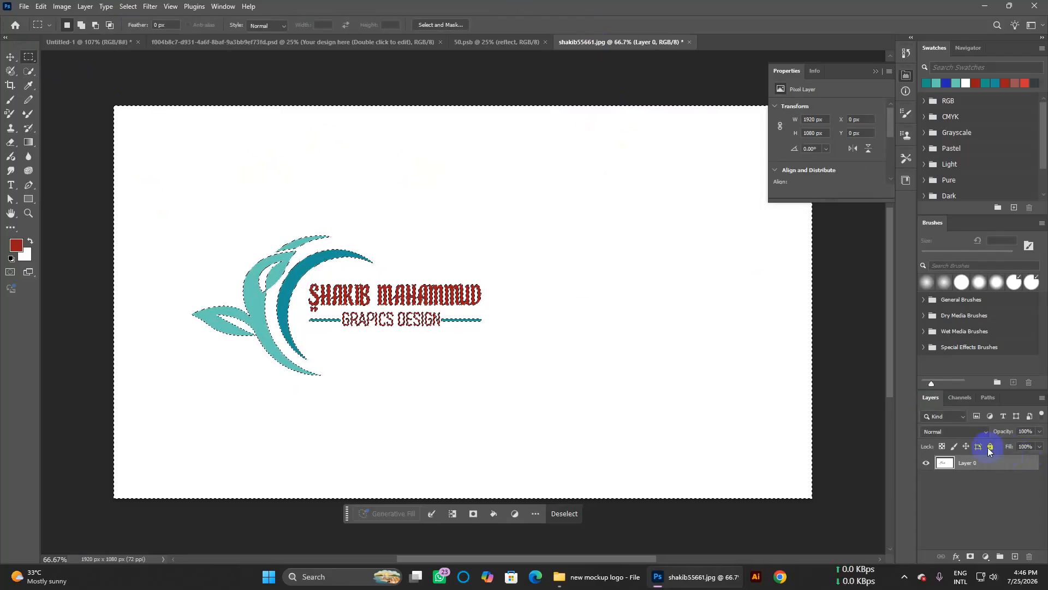
{"action": "key", "text": "Delete"}
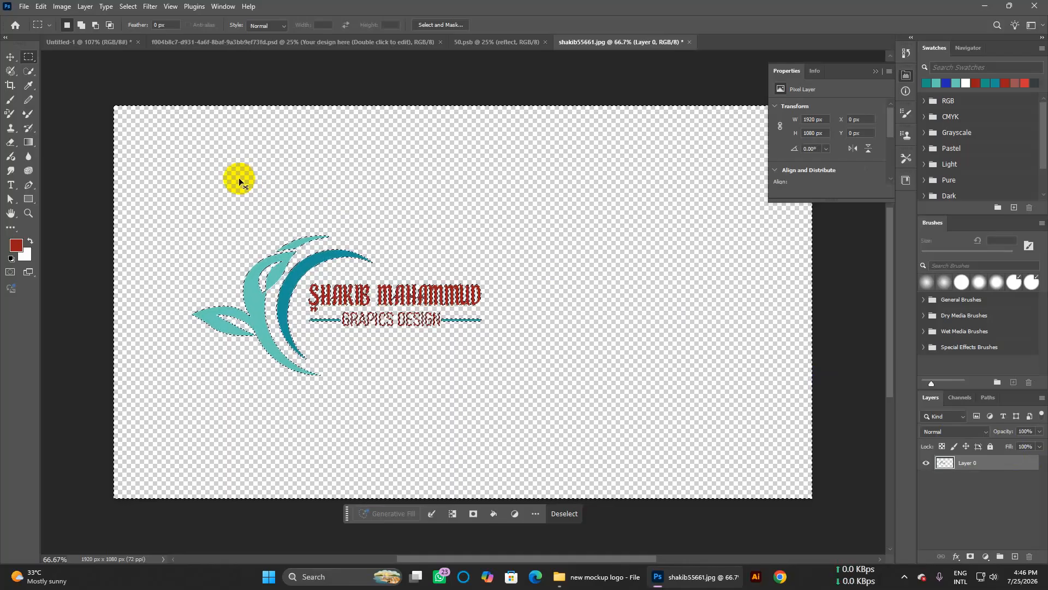
{"action": "left_click", "coordinate": [238, 178]}
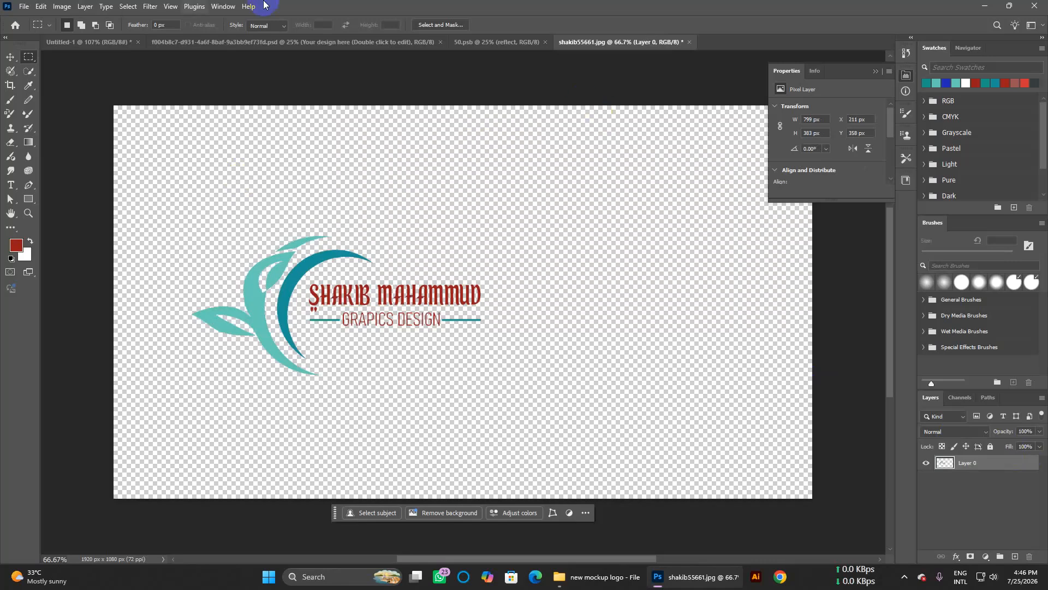
{"action": "left_click", "coordinate": [11, 57]}
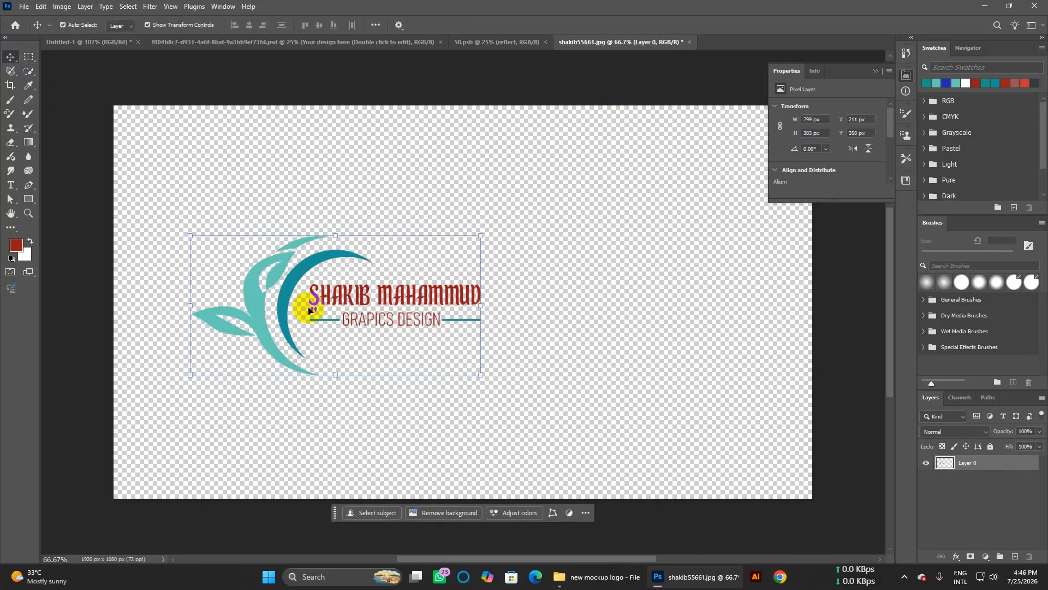
{"action": "left_click_drag", "start_coordinate": [287, 292], "coordinate": [473, 173]}
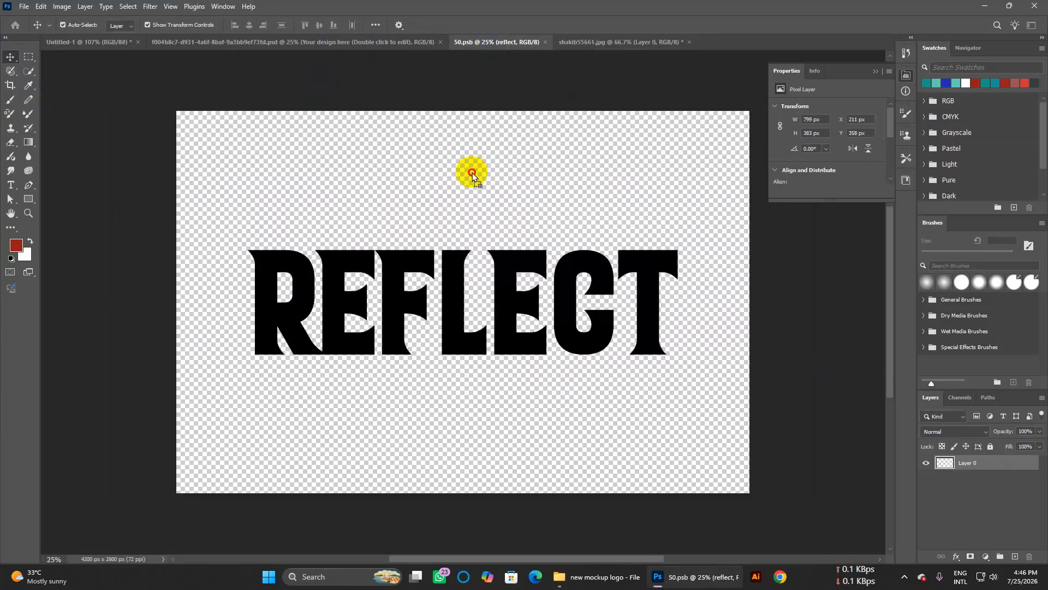
Step: Drop the logo into 50.psb as Layer 1, hide the REFLECT text, and position it
{"action": "left_click_drag", "start_coordinate": [464, 215], "coordinate": [465, 217]}
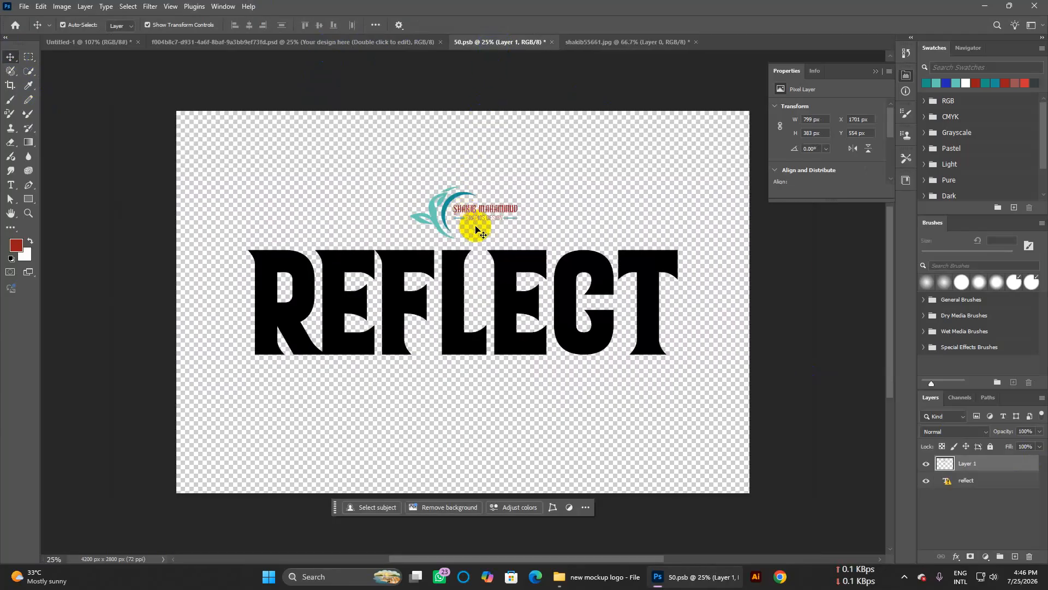
{"action": "left_click", "coordinate": [927, 482]}
{"action": "left_click_drag", "start_coordinate": [478, 203], "coordinate": [452, 273]}
{"action": "left_click_drag", "start_coordinate": [476, 208], "coordinate": [437, 271]}
Step: Scale the logo up to about 243% and save the smart object
{"action": "key", "text": "ctrl+t"}
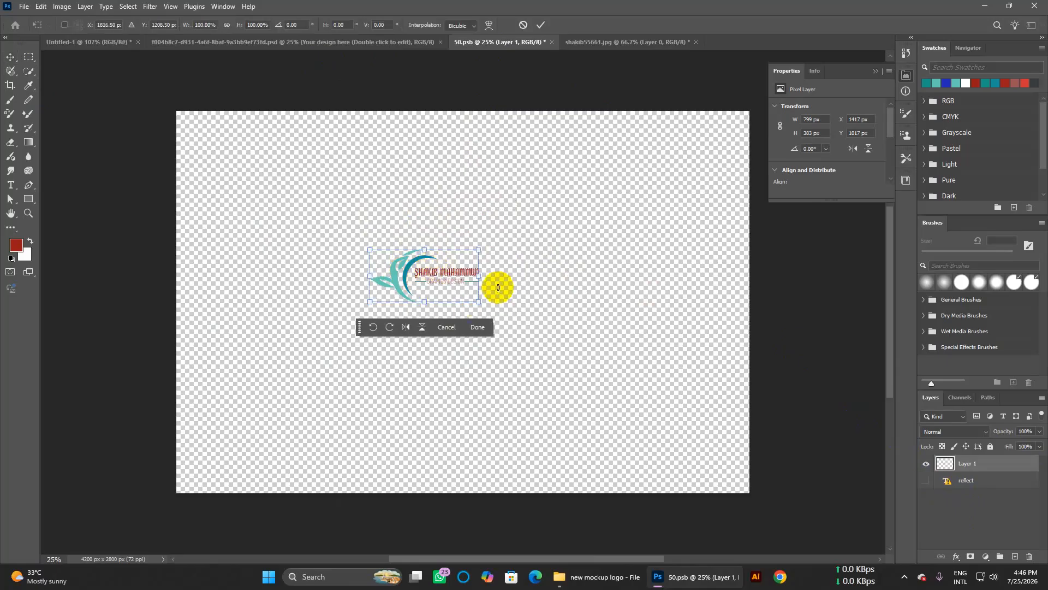
{"action": "left_click_drag", "start_coordinate": [479, 303], "coordinate": [597, 393]}
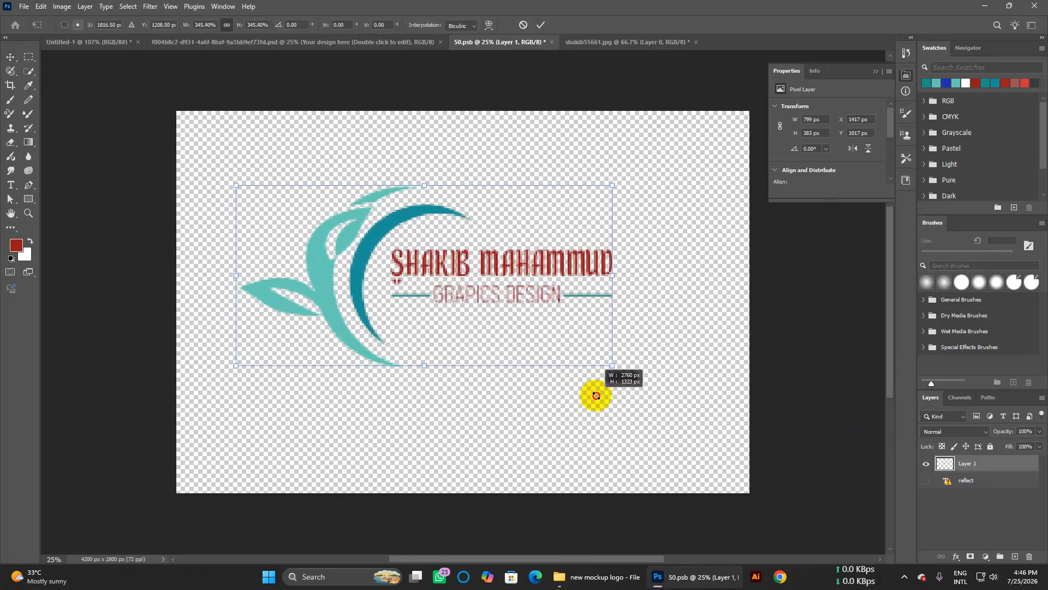
{"action": "left_click", "coordinate": [952, 454]}
{"action": "left_click", "coordinate": [814, 402]}
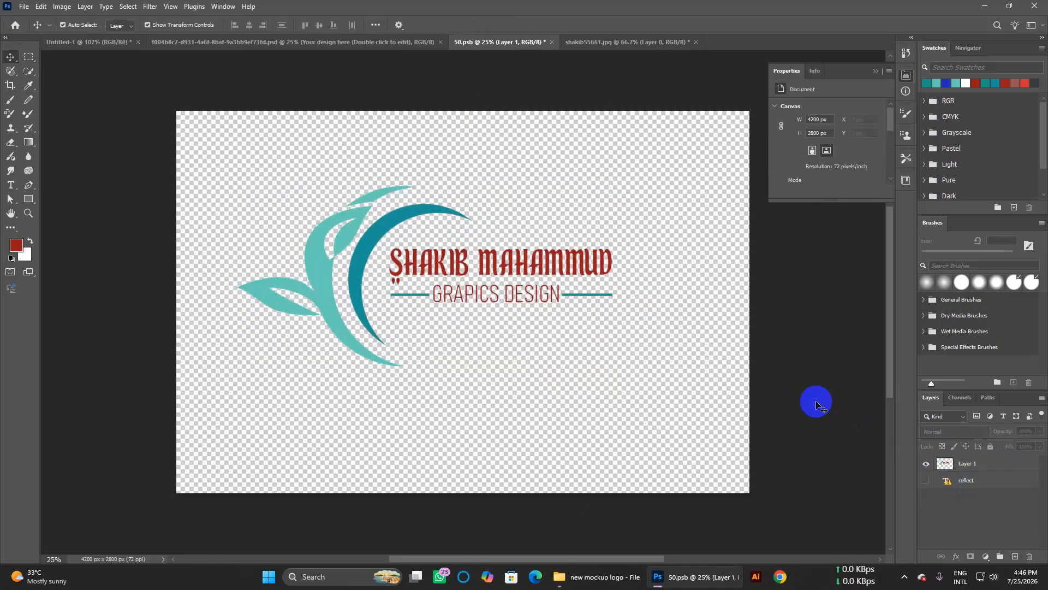
{"action": "left_click", "coordinate": [334, 172]}
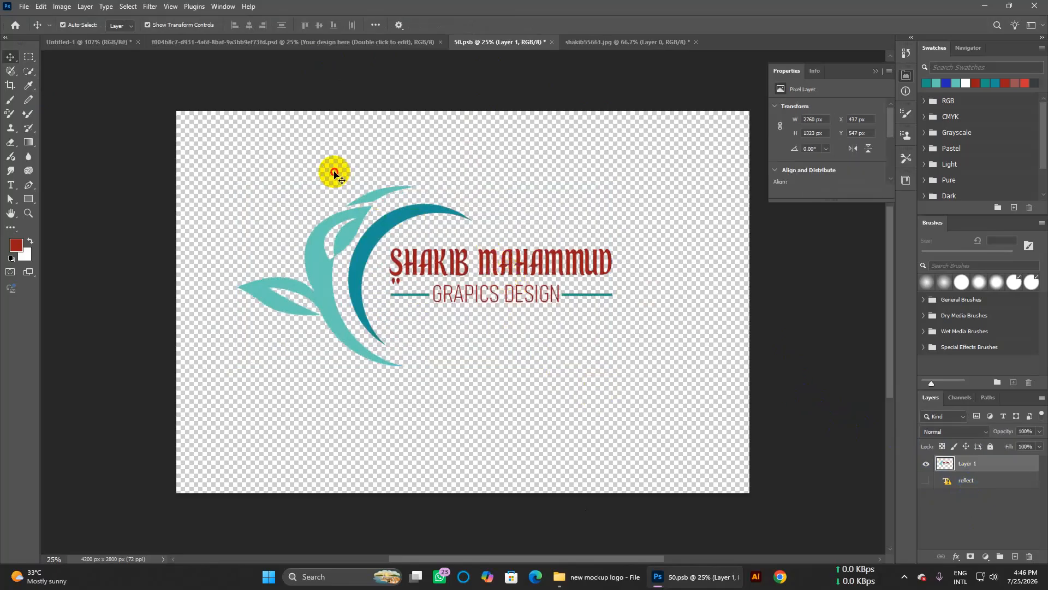
{"action": "key", "text": "ctrl+s"}
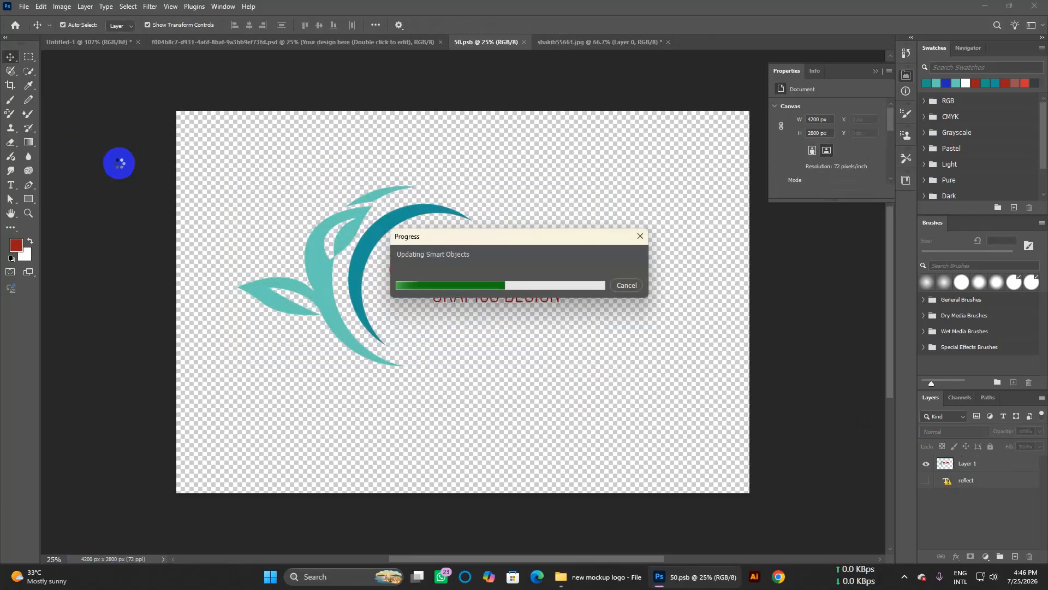
Step: View the wood-panel mockup result, then quit Photoshop without saving any open documents
{"action": "left_click", "coordinate": [299, 42]}
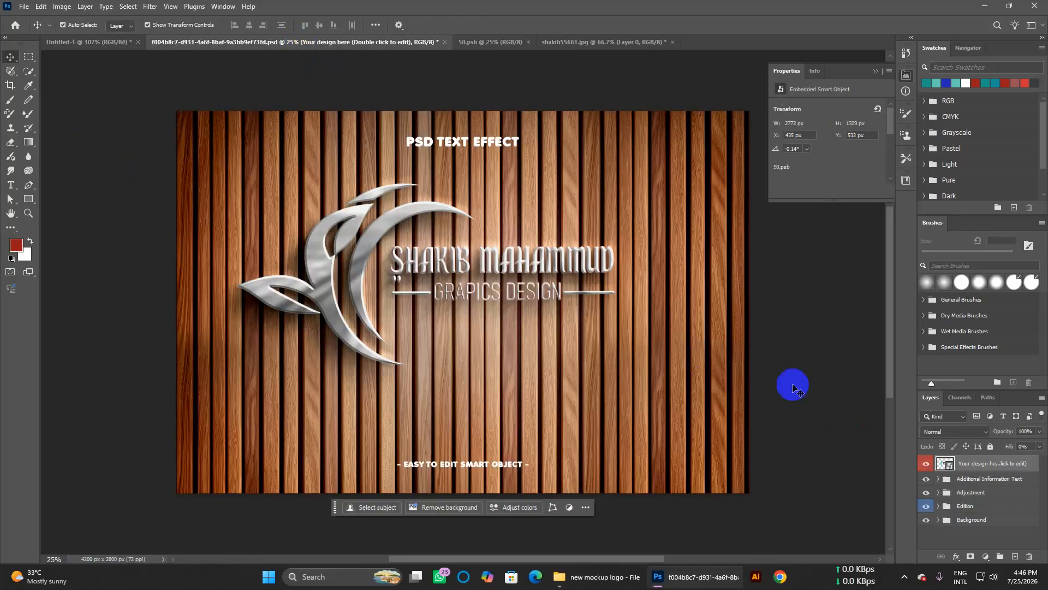
{"action": "left_click", "coordinate": [819, 403]}
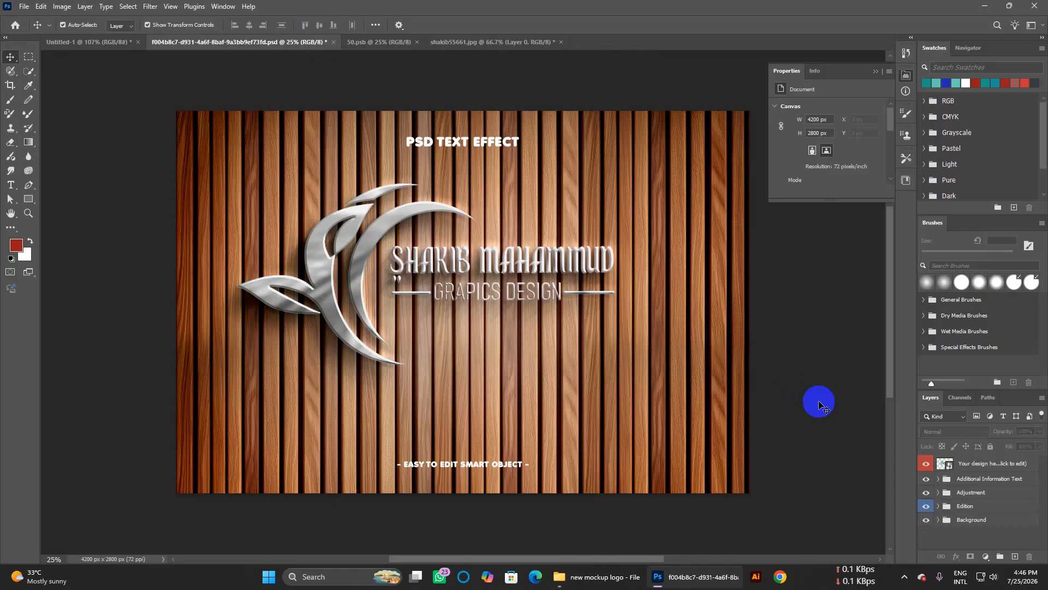
{"action": "left_click", "coordinate": [1035, 5]}
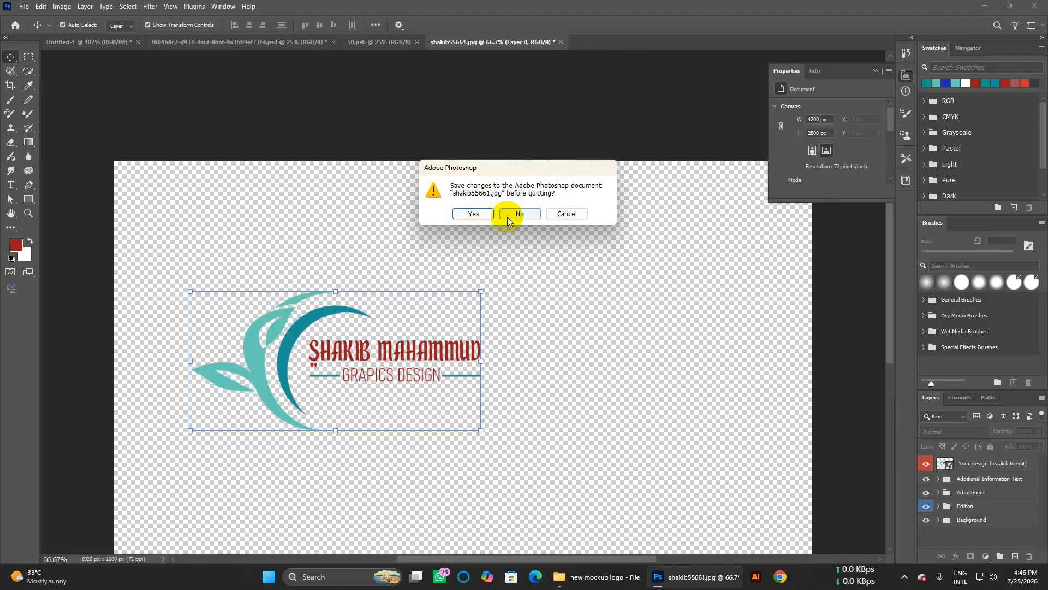
{"action": "left_click", "coordinate": [519, 217]}
{"action": "left_click", "coordinate": [531, 214]}
{"action": "left_click", "coordinate": [532, 214]}
{"action": "left_click", "coordinate": [531, 214]}
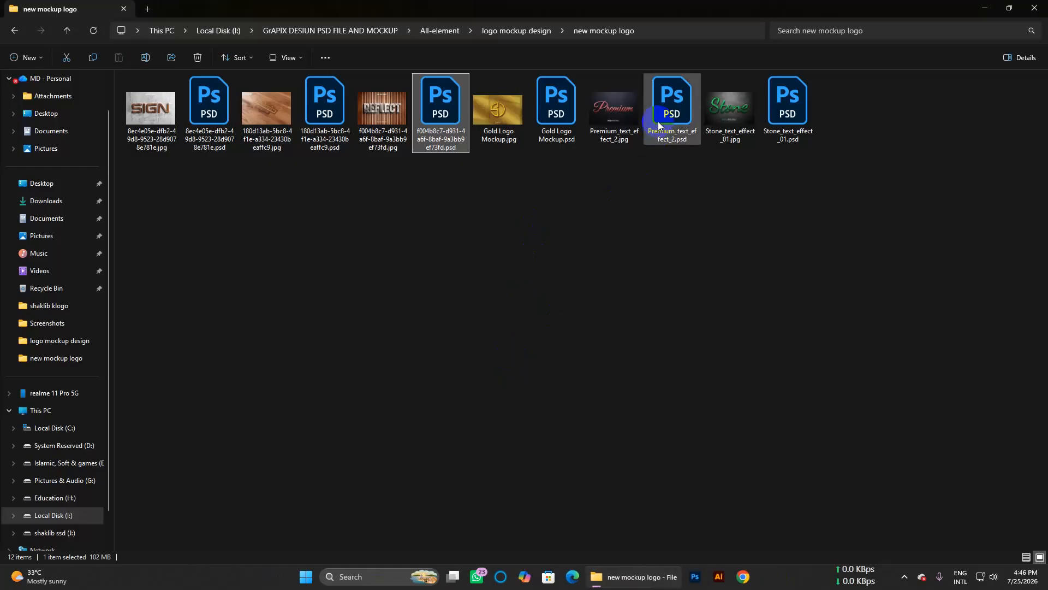
Step: Open Gold Logo Mockup.psd from the new mockup logo folder
{"action": "double_click", "coordinate": [562, 129]}
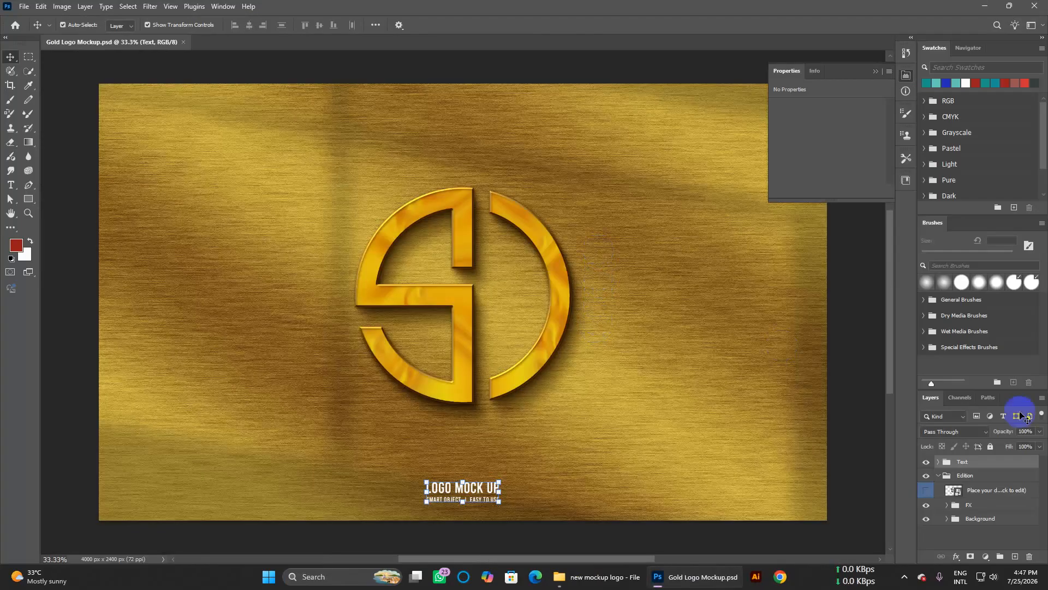
Step: Open the gold mockup's logo hm.psb placeholder and hide the black circle emblem
{"action": "double_click", "coordinate": [957, 496]}
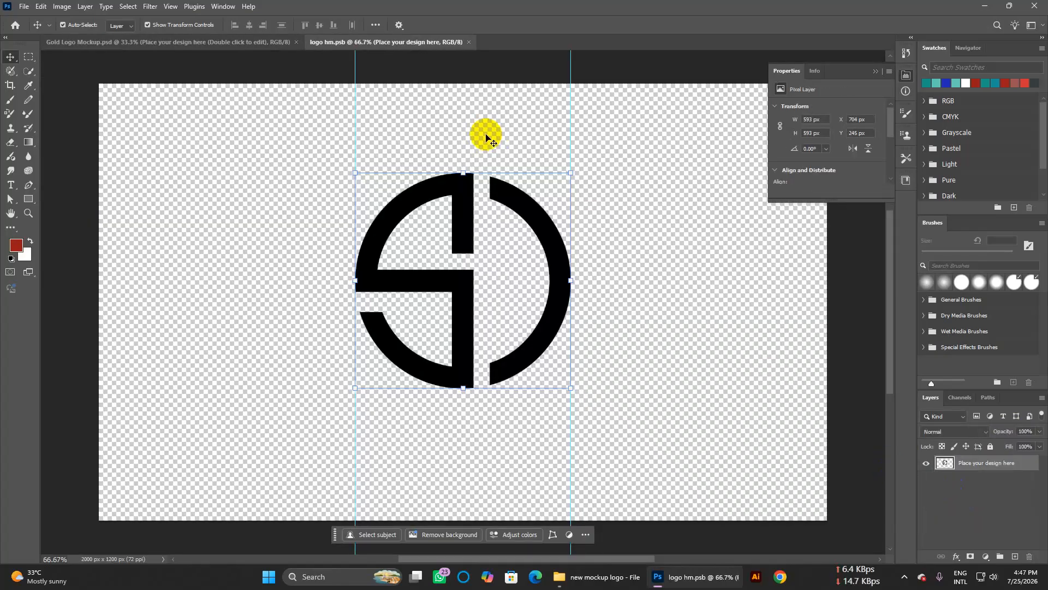
{"action": "left_click", "coordinate": [268, 41]}
{"action": "left_click", "coordinate": [374, 42]}
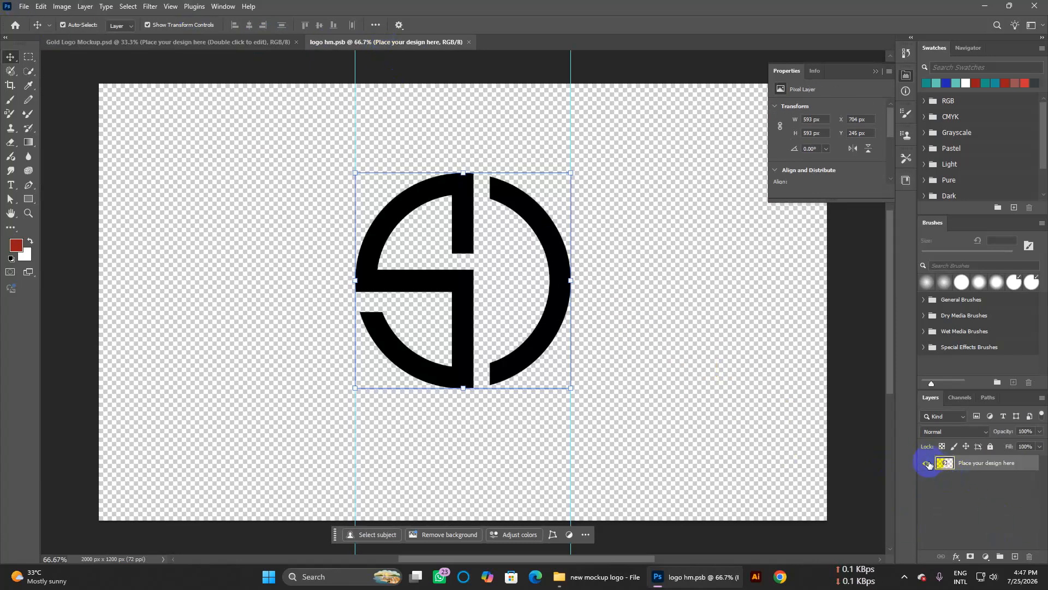
{"action": "left_click", "coordinate": [926, 463]}
Step: Open shakib55661.jpg alongside via File > Open
{"action": "left_click", "coordinate": [24, 6]}
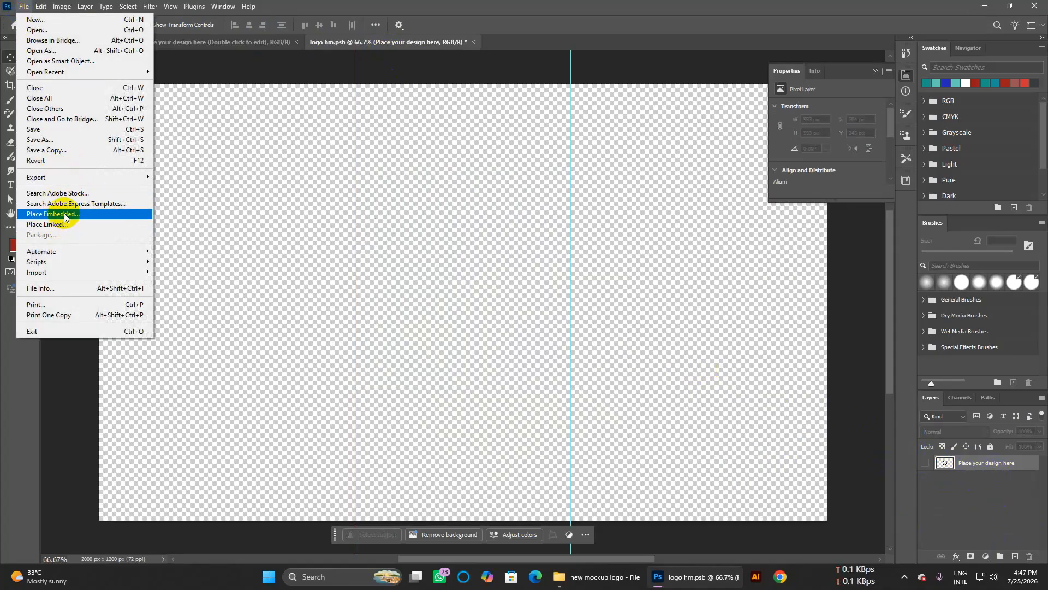
{"action": "left_click", "coordinate": [27, 30]}
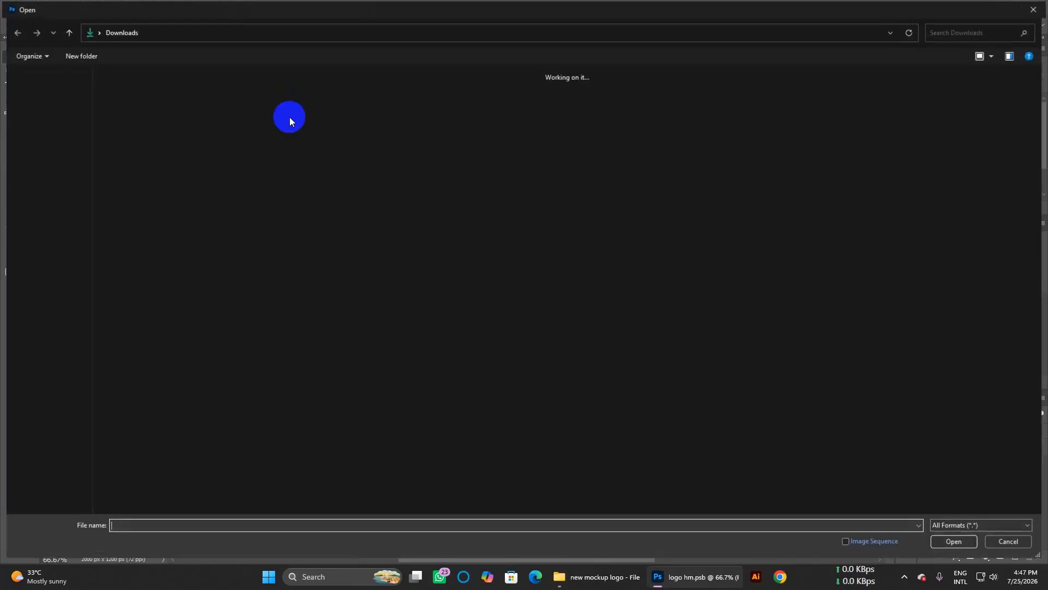
{"action": "double_click", "coordinate": [128, 119]}
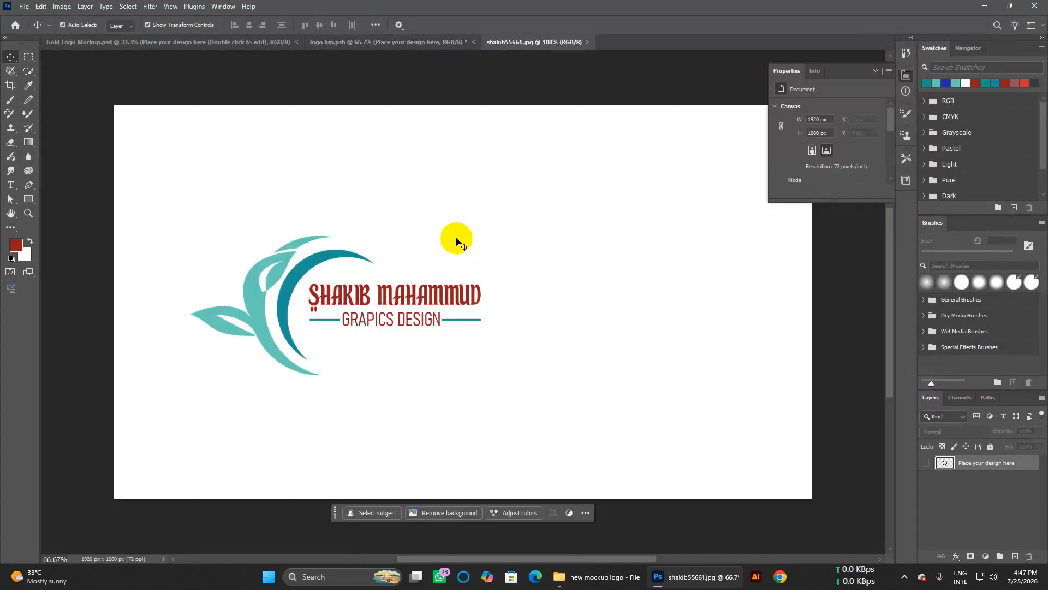
Step: Select all the white background in shakib55661.jpg using a marquee patch and Select > Similar
{"action": "left_click", "coordinate": [30, 60]}
{"action": "left_click_drag", "start_coordinate": [190, 139], "coordinate": [460, 232]}
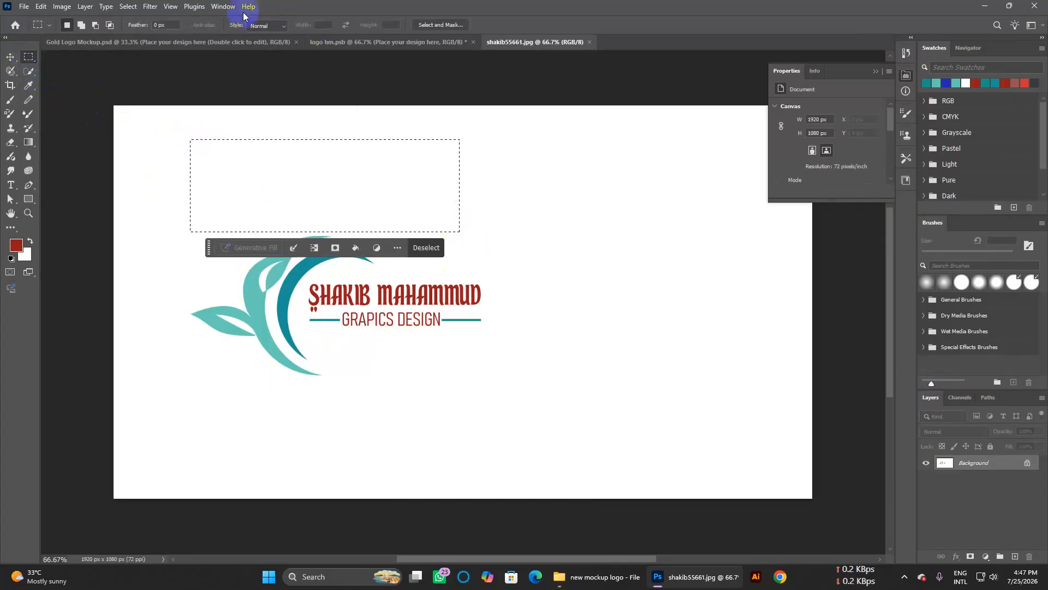
{"action": "left_click", "coordinate": [151, 7]}
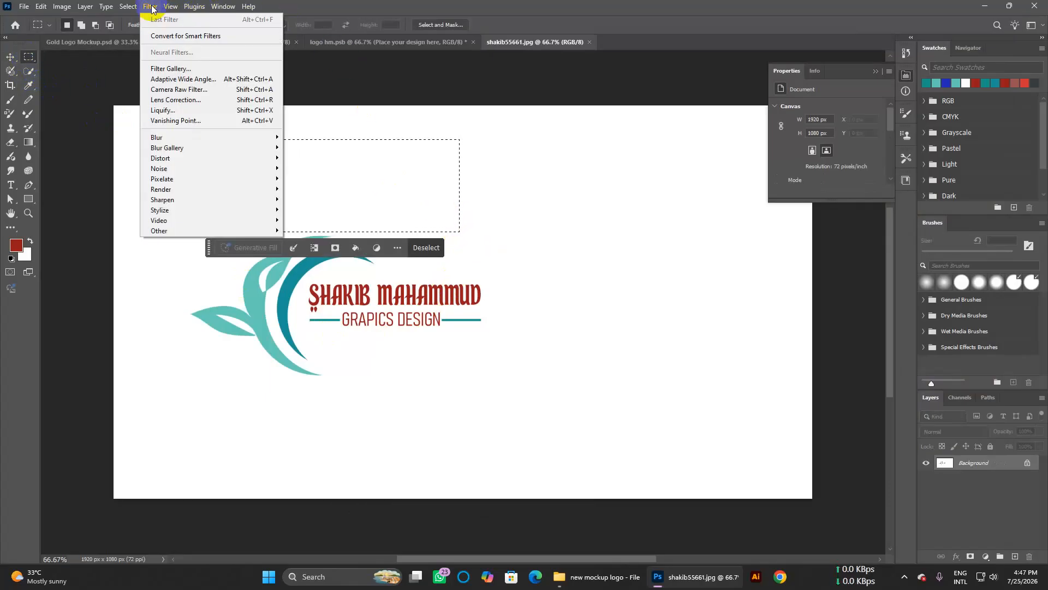
{"action": "mouse_move", "coordinate": [127, 6]}
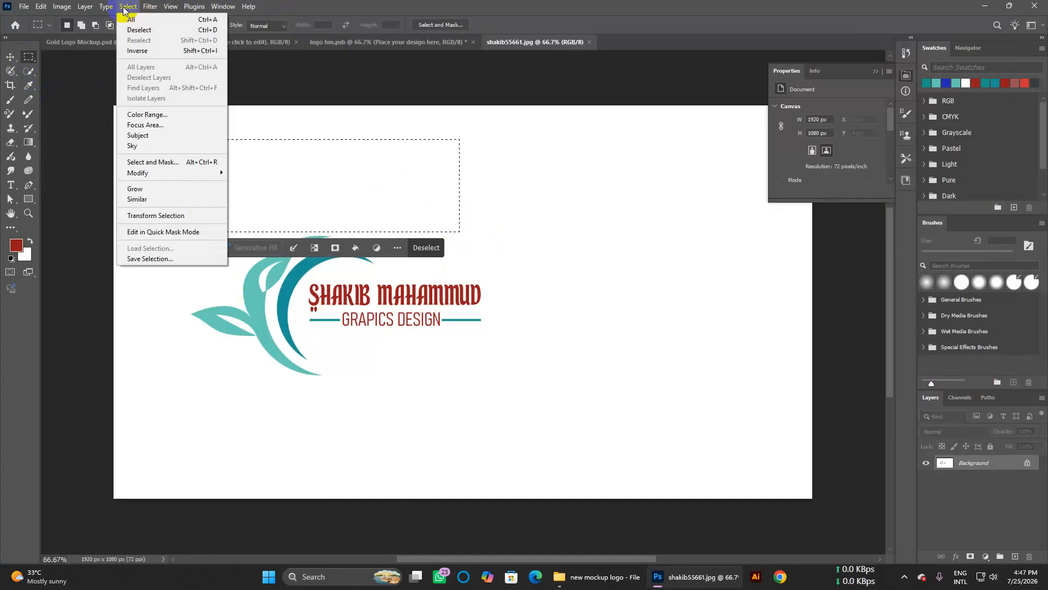
{"action": "left_click", "coordinate": [162, 200]}
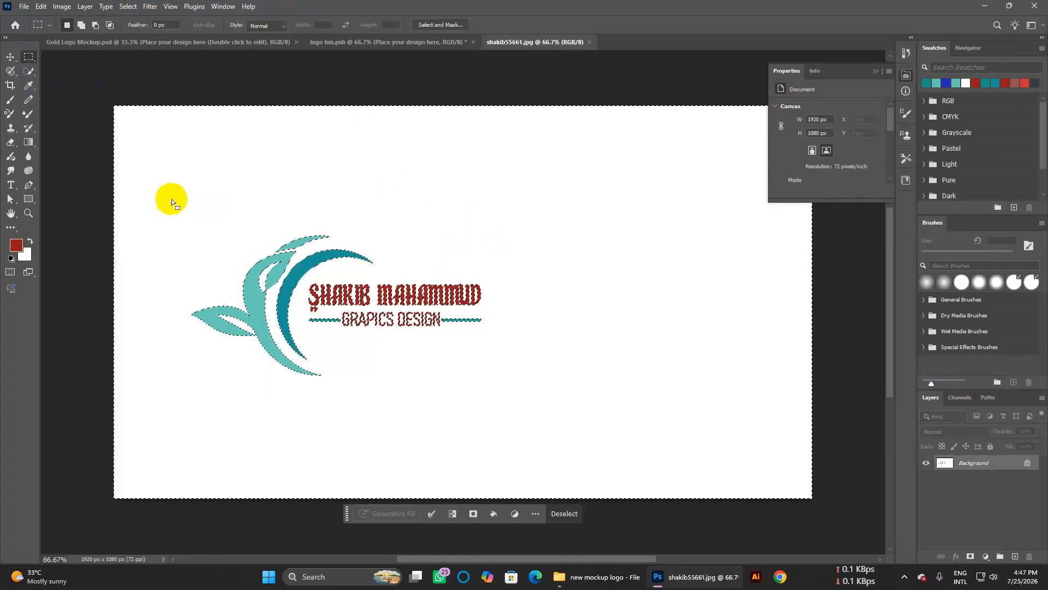
Step: Unlock the layer, delete the white, deselect, and drag the logo into logo hm.psb
{"action": "left_click", "coordinate": [1028, 464]}
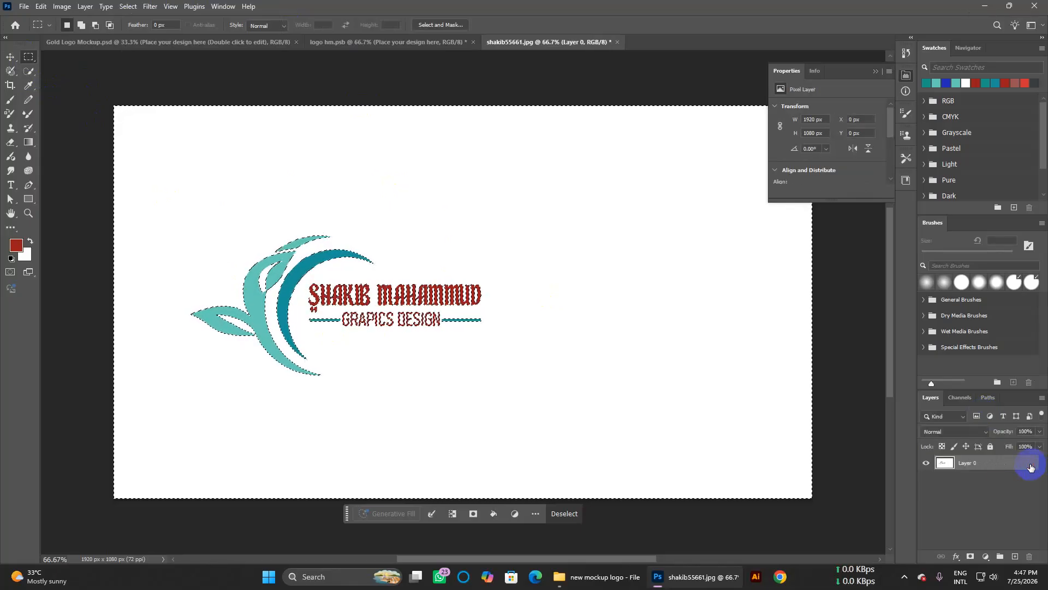
{"action": "key", "text": "Delete"}
{"action": "key", "text": "ctrl+d"}
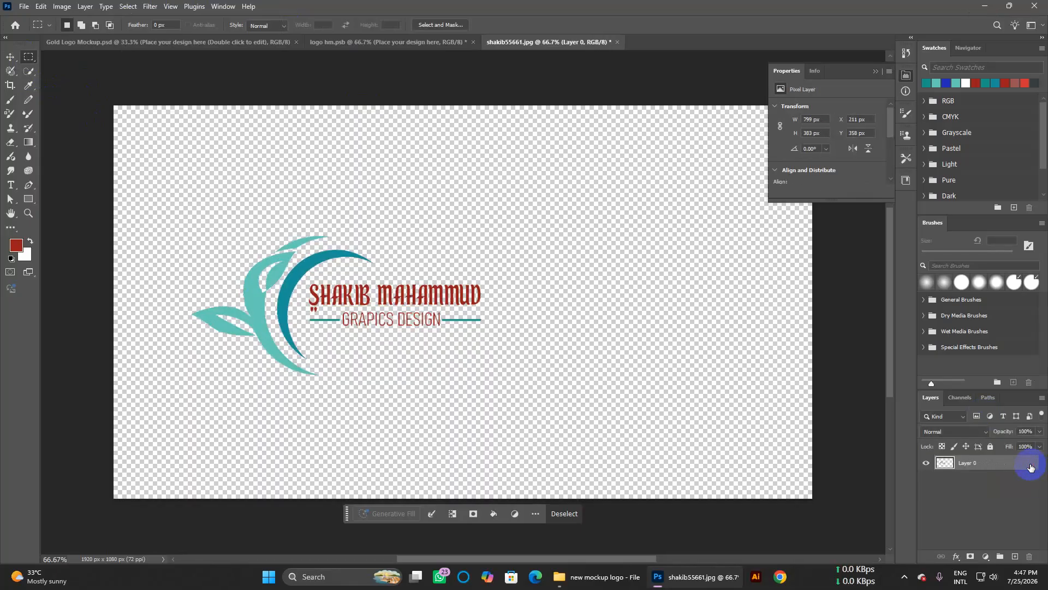
{"action": "left_click", "coordinate": [10, 57]}
{"action": "left_click_drag", "start_coordinate": [304, 274], "coordinate": [395, 281]}
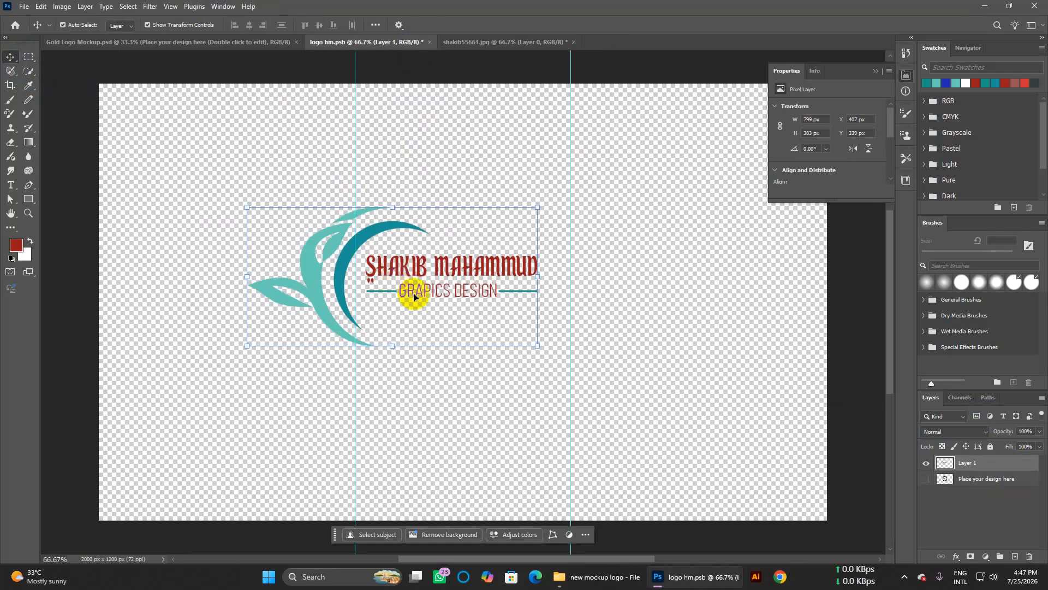
Step: Scale the logo to about 171%, nudge it into place, save logo hm.psb, and return to the gold mockup
{"action": "left_click_drag", "start_coordinate": [538, 344], "coordinate": [616, 391]}
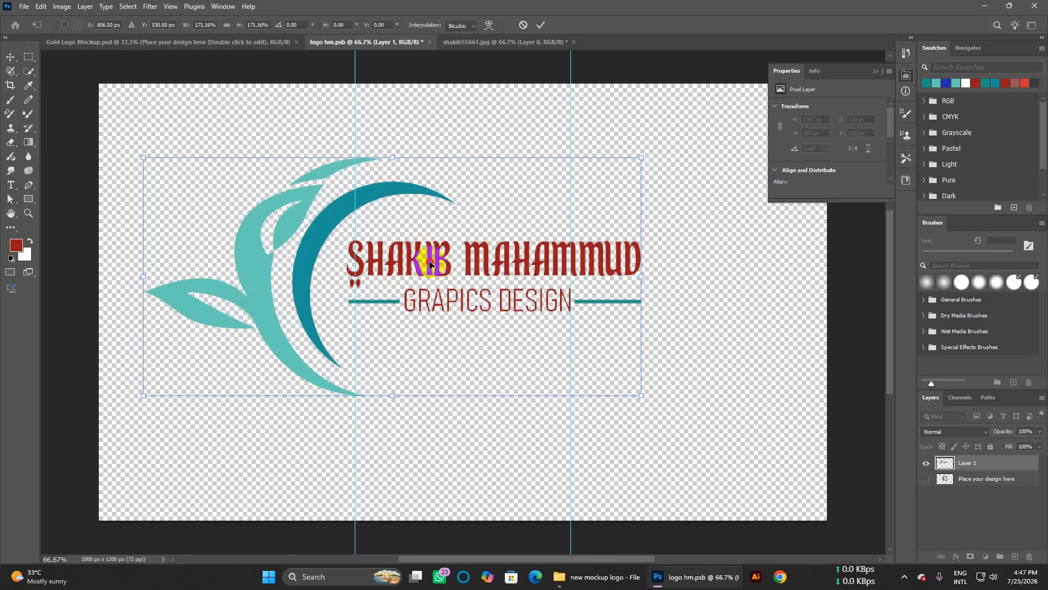
{"action": "left_click_drag", "start_coordinate": [439, 268], "coordinate": [450, 261]}
{"action": "key", "text": "Return"}
{"action": "left_click_drag", "start_coordinate": [317, 274], "coordinate": [322, 267]}
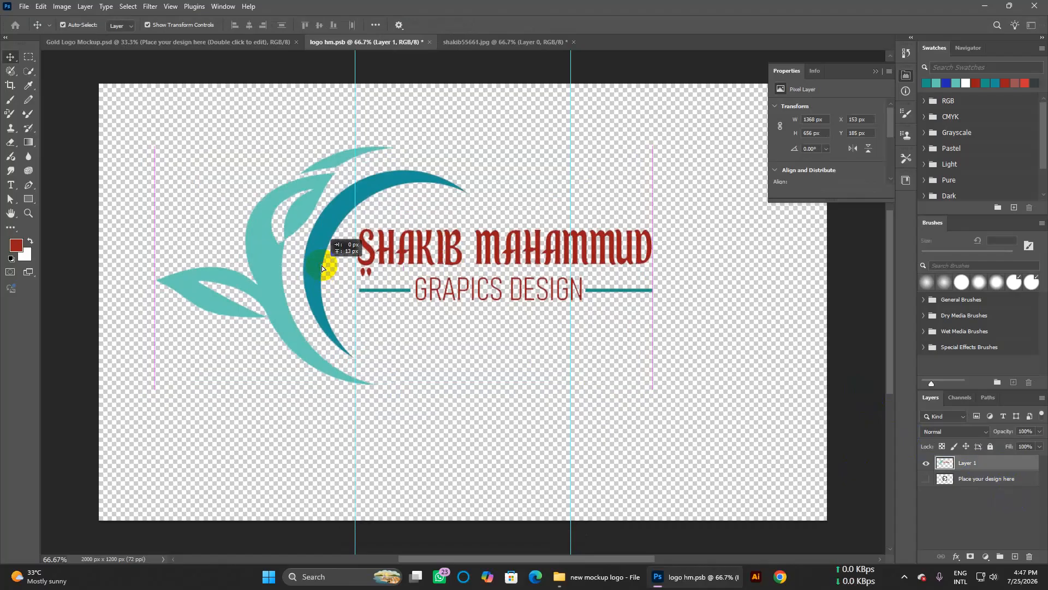
{"action": "left_click", "coordinate": [863, 437]}
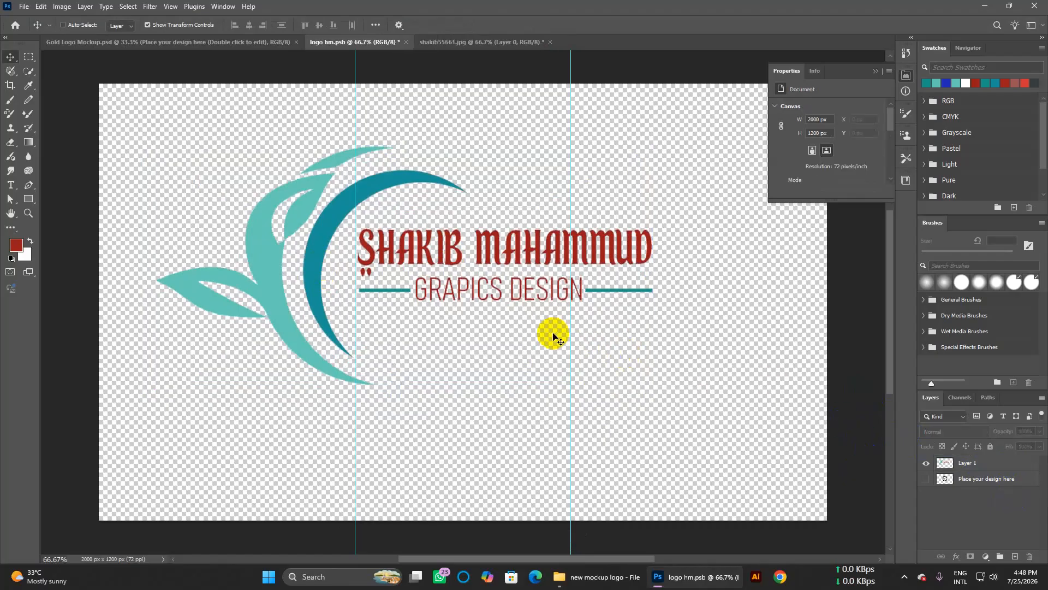
{"action": "key", "text": "ctrl+s"}
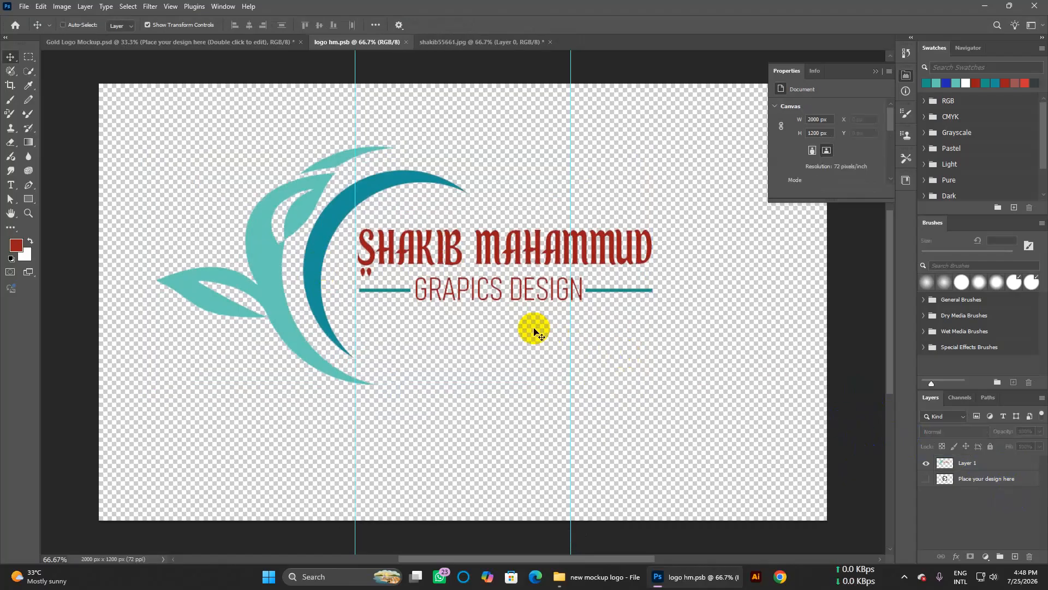
{"action": "left_click", "coordinate": [239, 42]}
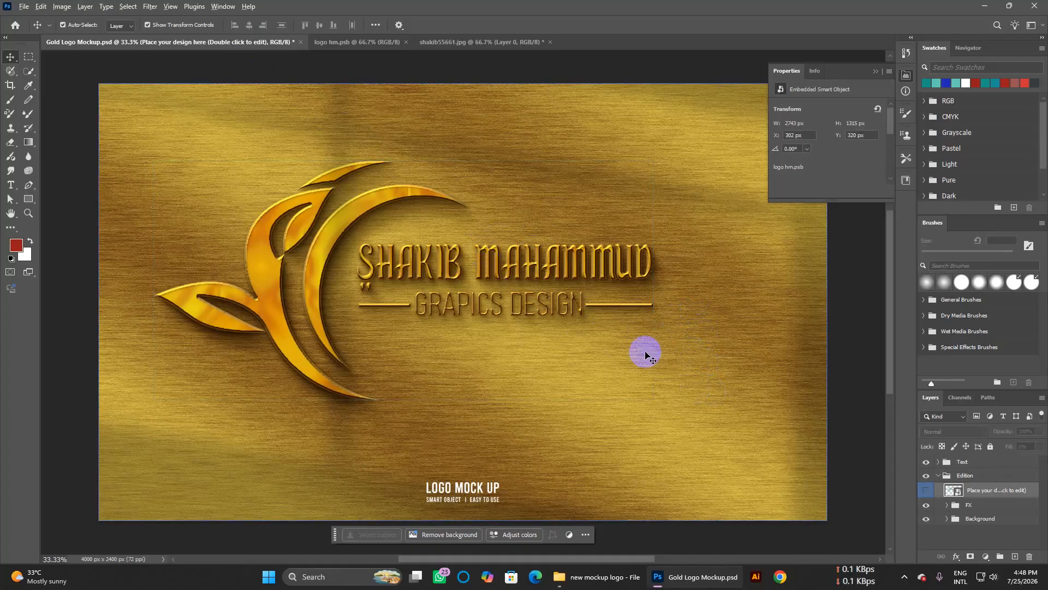
Step: Zoom in, collapse the Properties panel, and pan across the gold embossed logo mockup
{"action": "scroll", "coordinate": [645, 355], "scroll_direction": "up", "scroll_amount": 1}
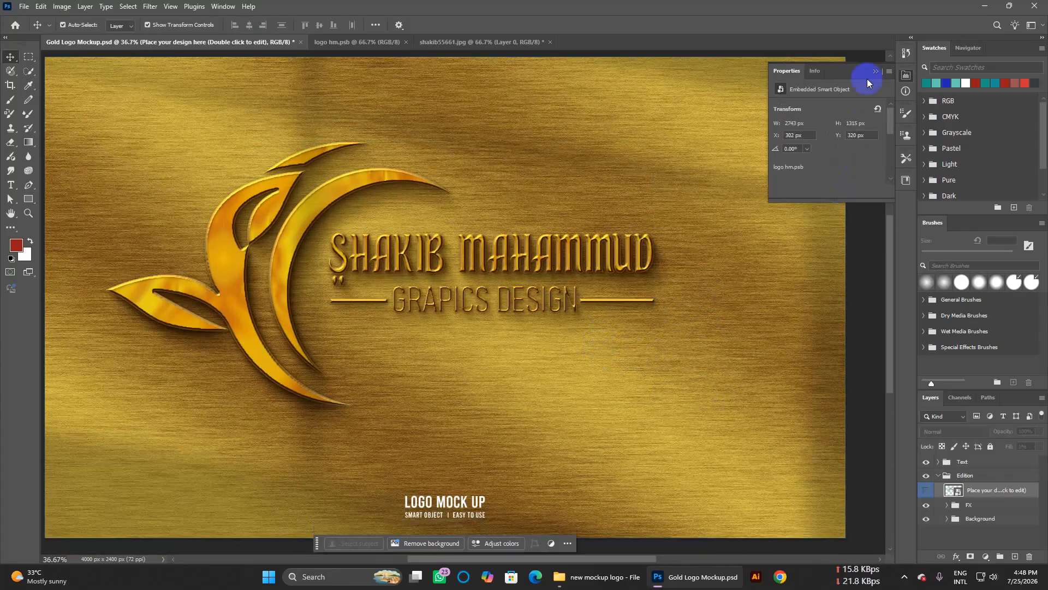
{"action": "left_click", "coordinate": [871, 72]}
{"action": "scroll", "coordinate": [475, 227], "scroll_direction": "left", "scroll_amount": 1}
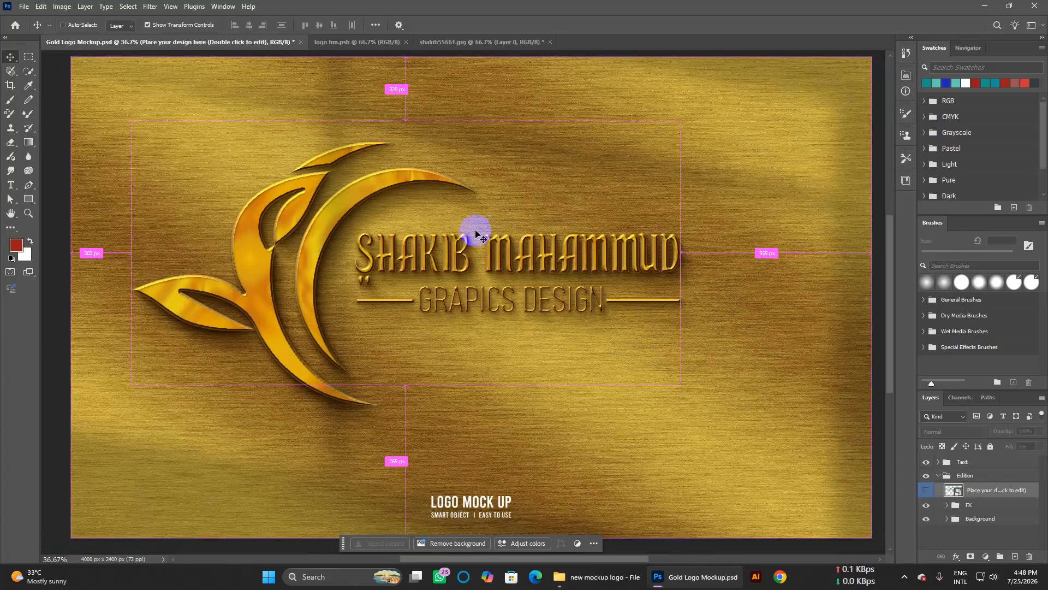